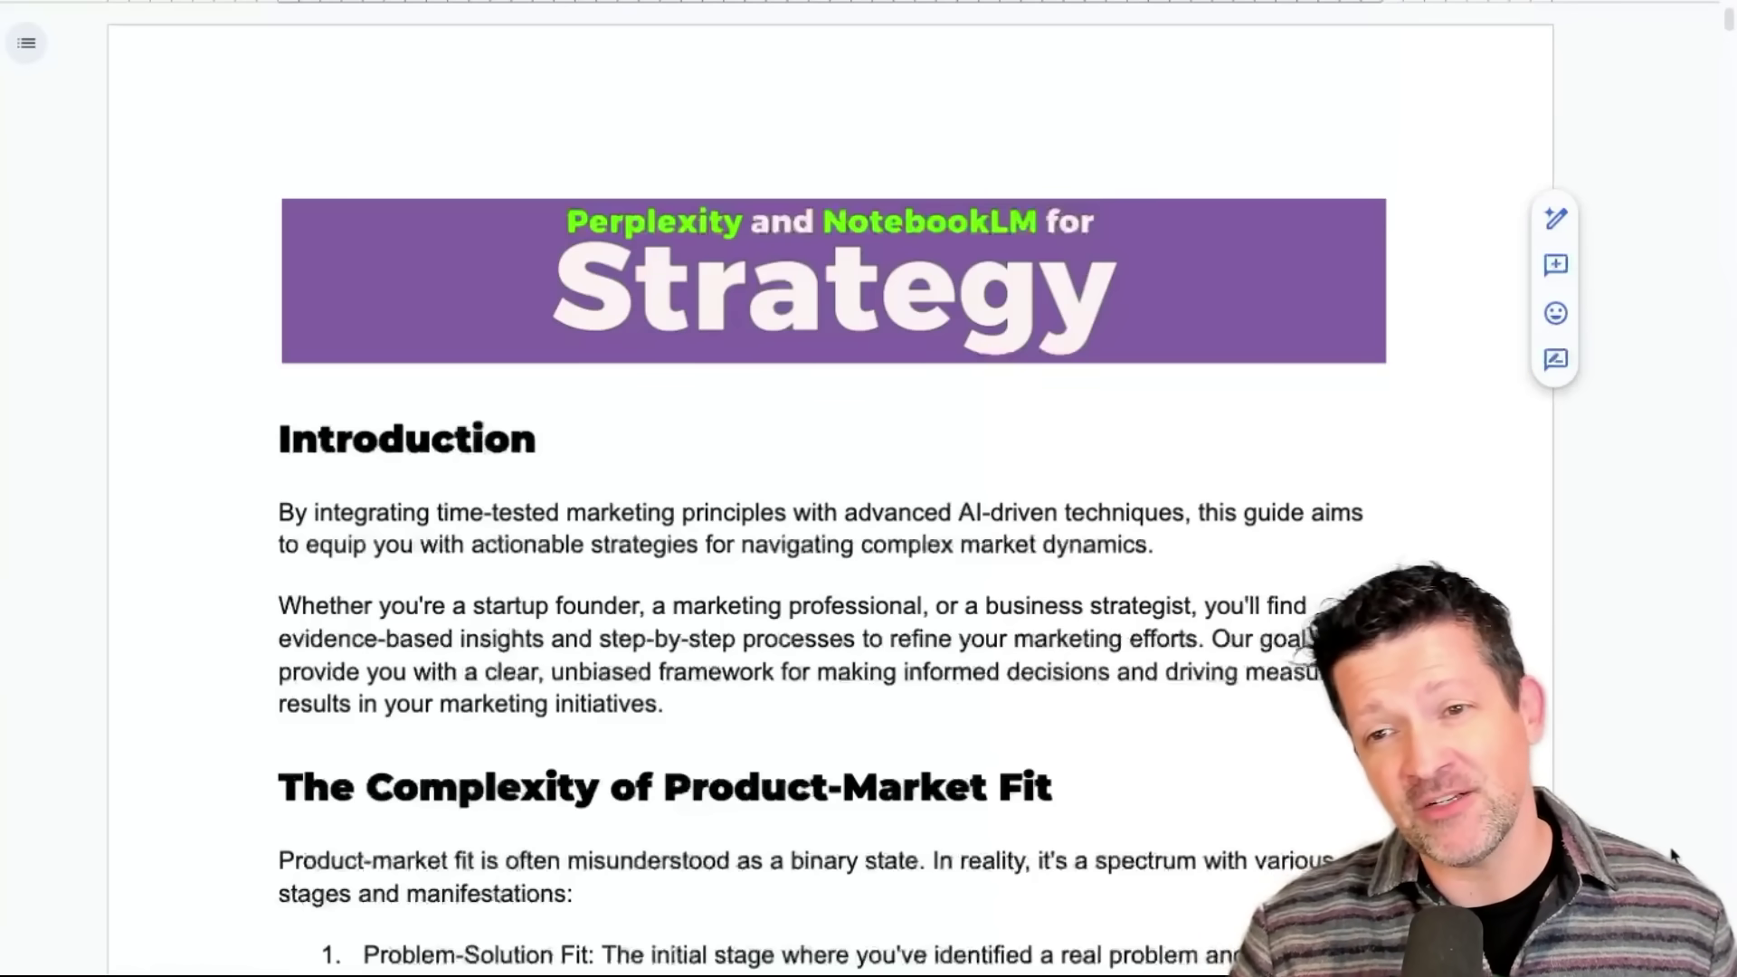
Step: Review the strategy guide down to the Perplexity AI audience research prompts, examining the third-party report and study prompts
scroll(1672, 855, "down", 4)
scroll(1671, 855, "down", 15)
scroll(1671, 855, "down", 10)
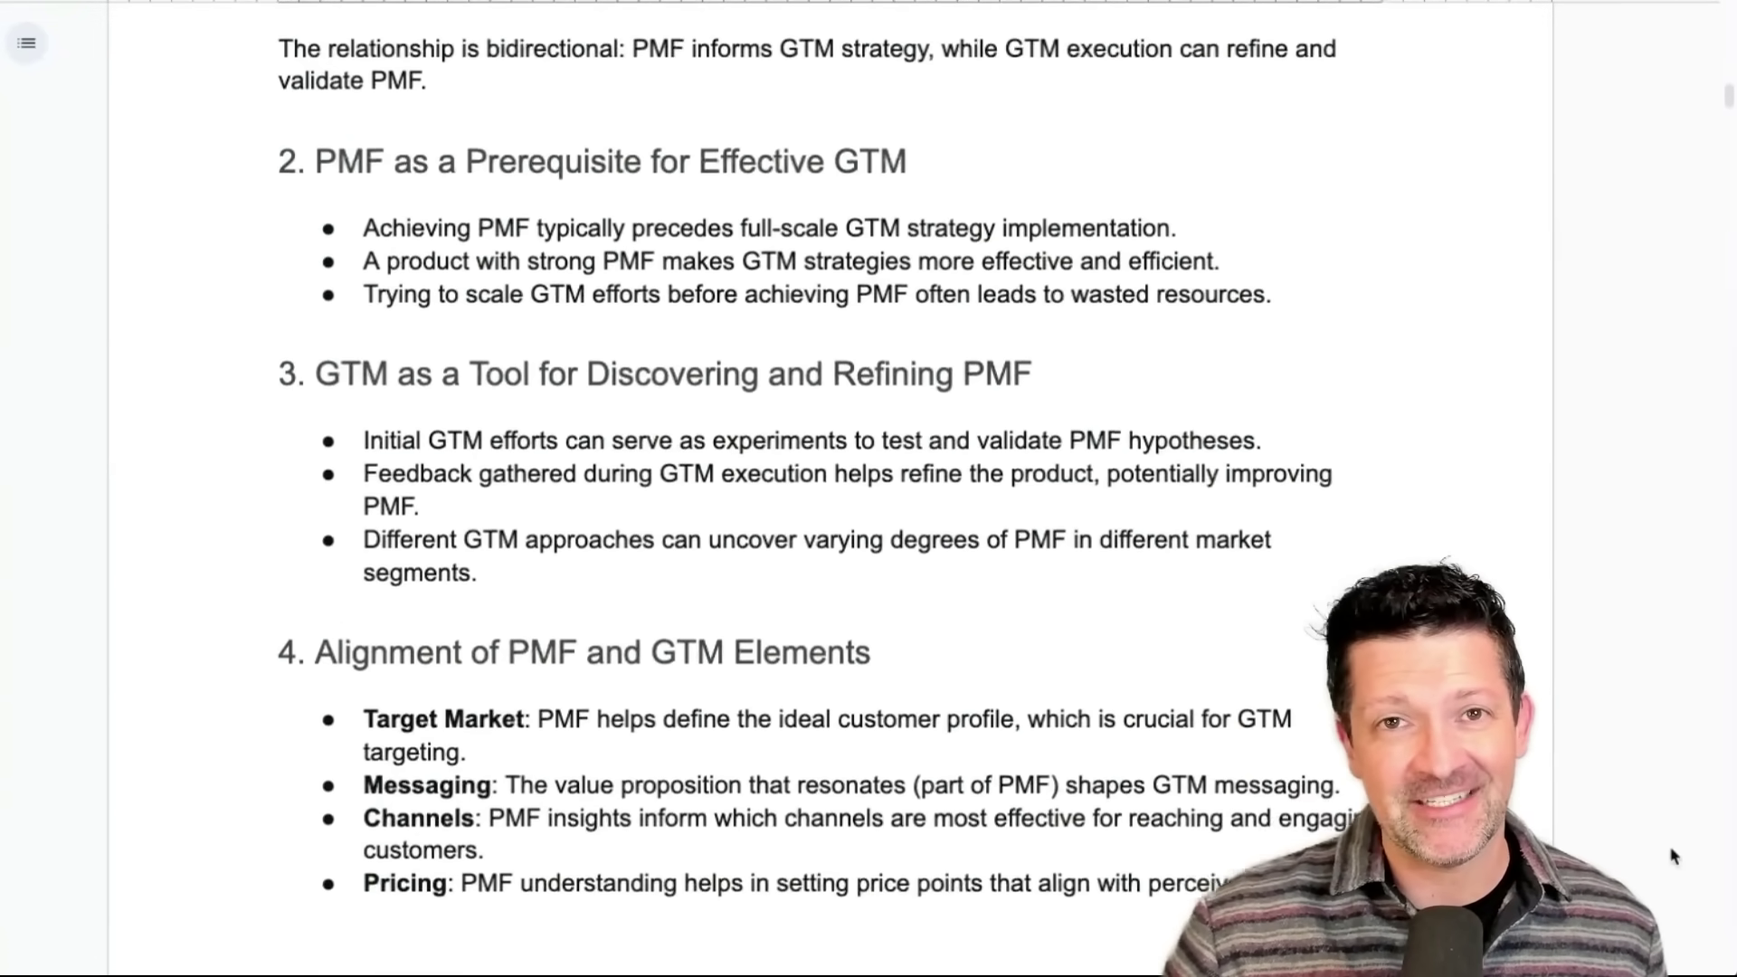
scroll(1671, 855, "down", 13)
scroll(1672, 855, "down", 20)
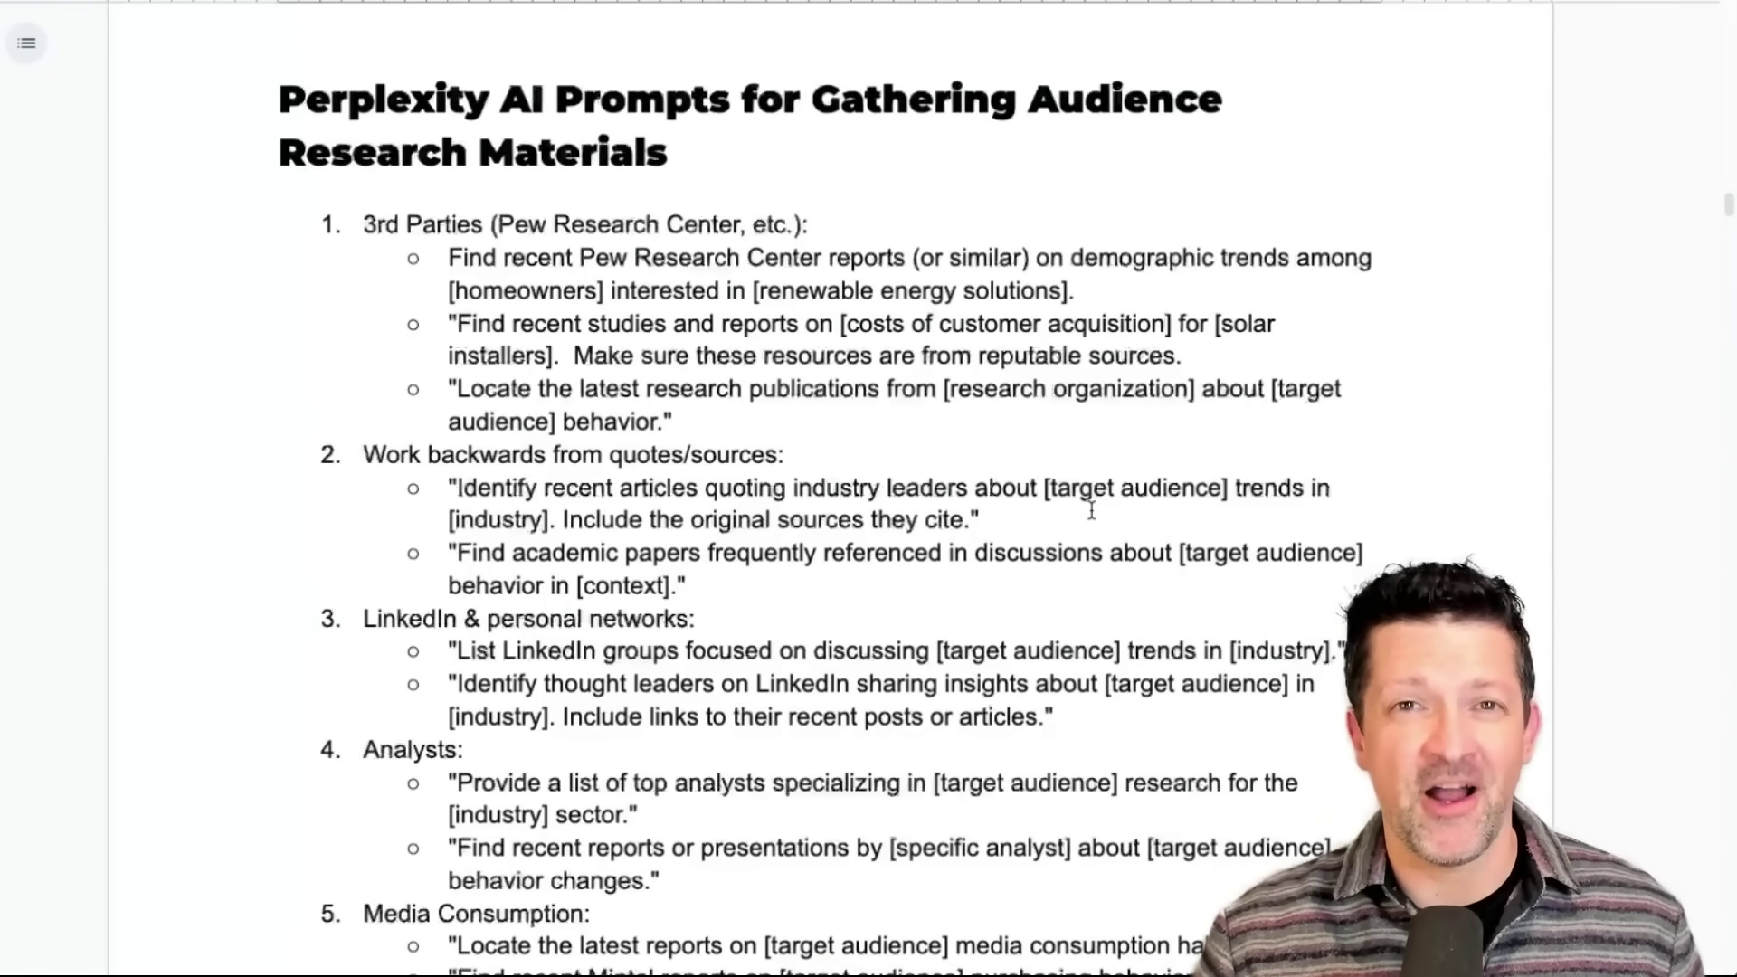
triple_click(751, 273)
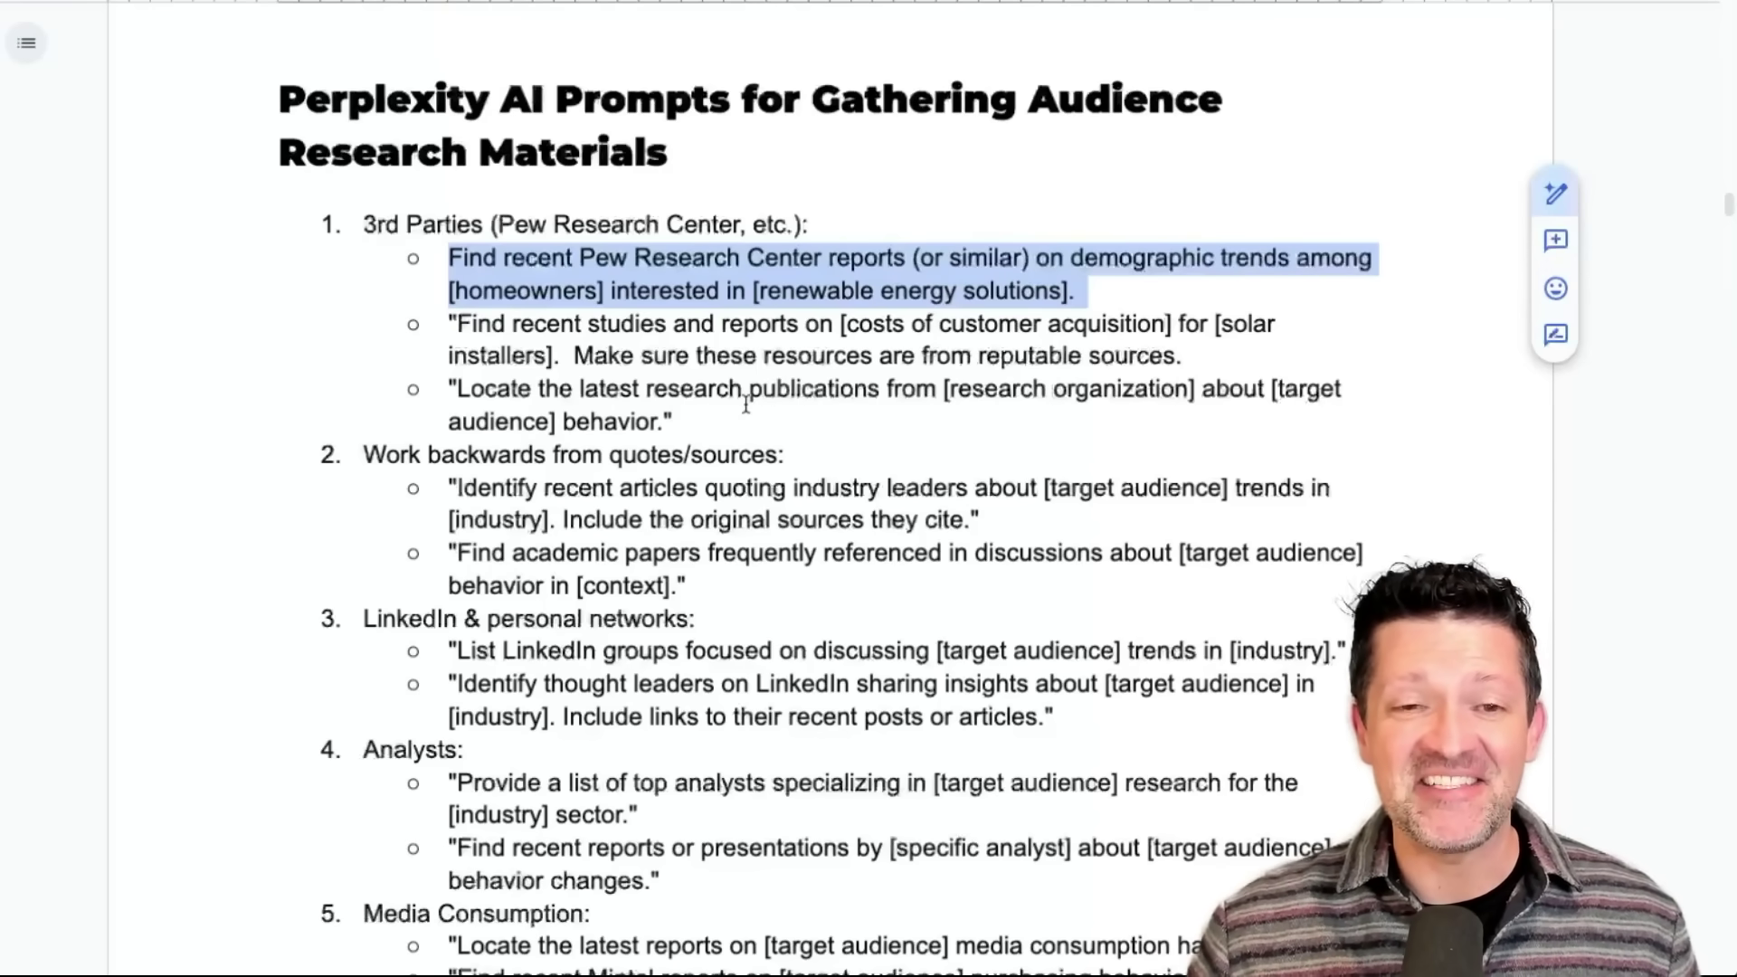
left_click_drag(579, 260, 865, 260)
left_click(744, 325)
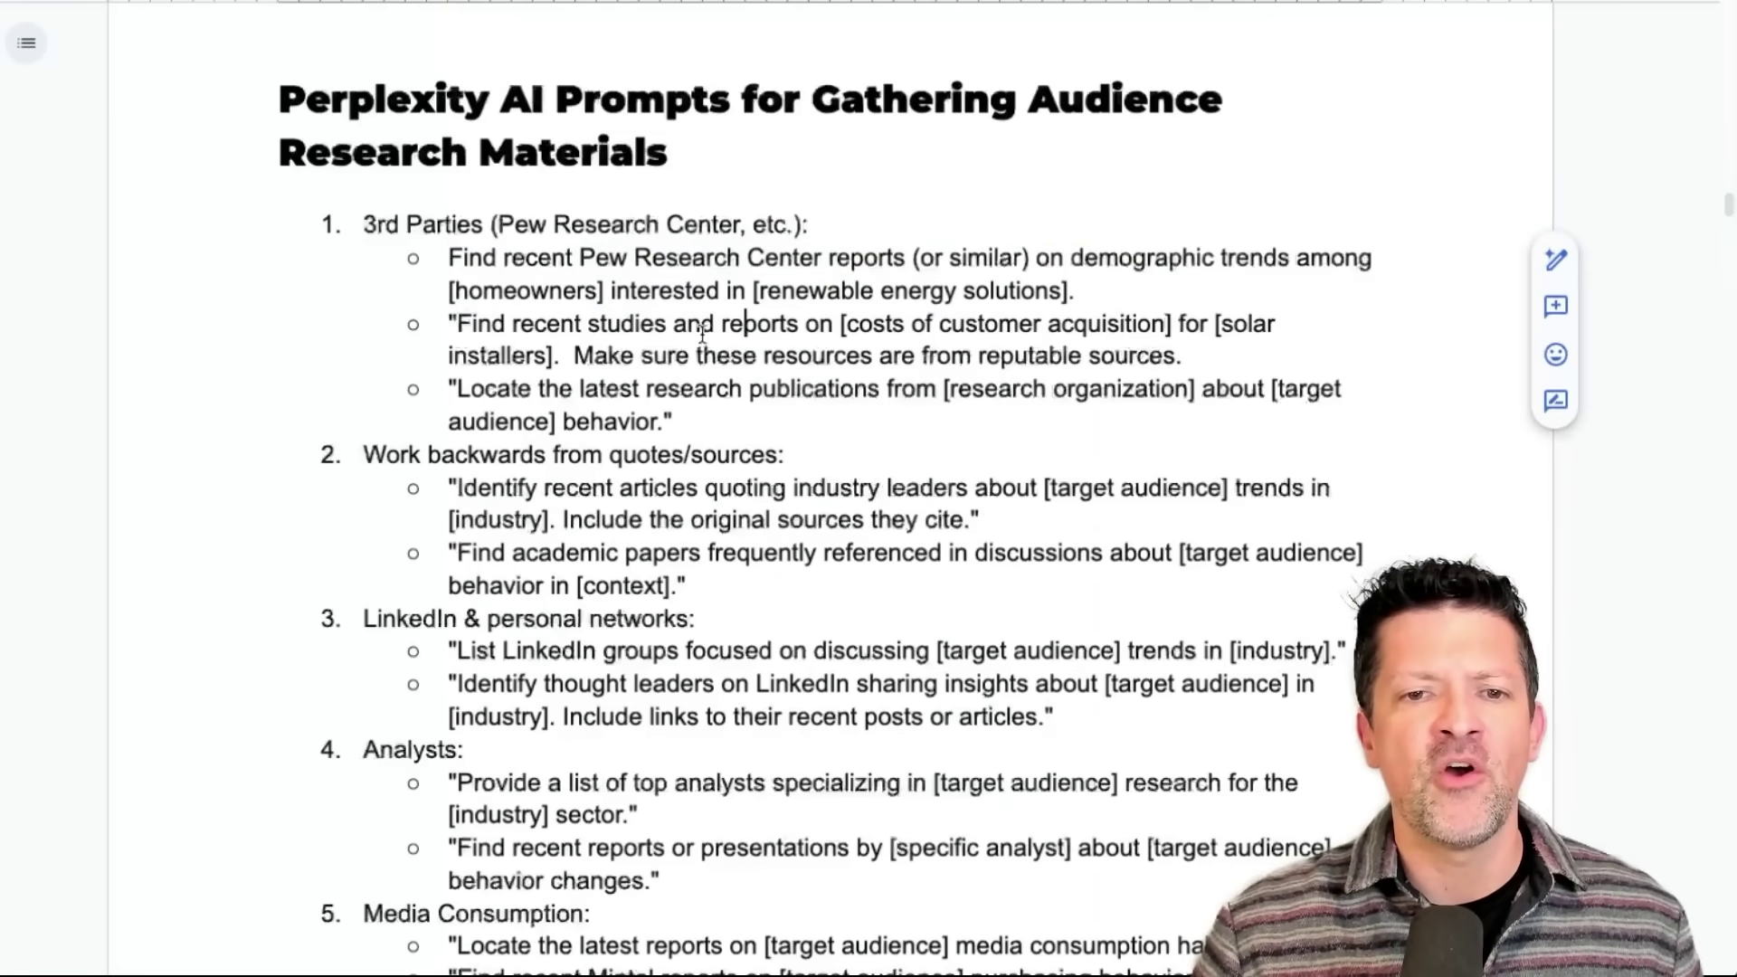
left_click_drag(589, 323, 713, 325)
left_click(703, 324)
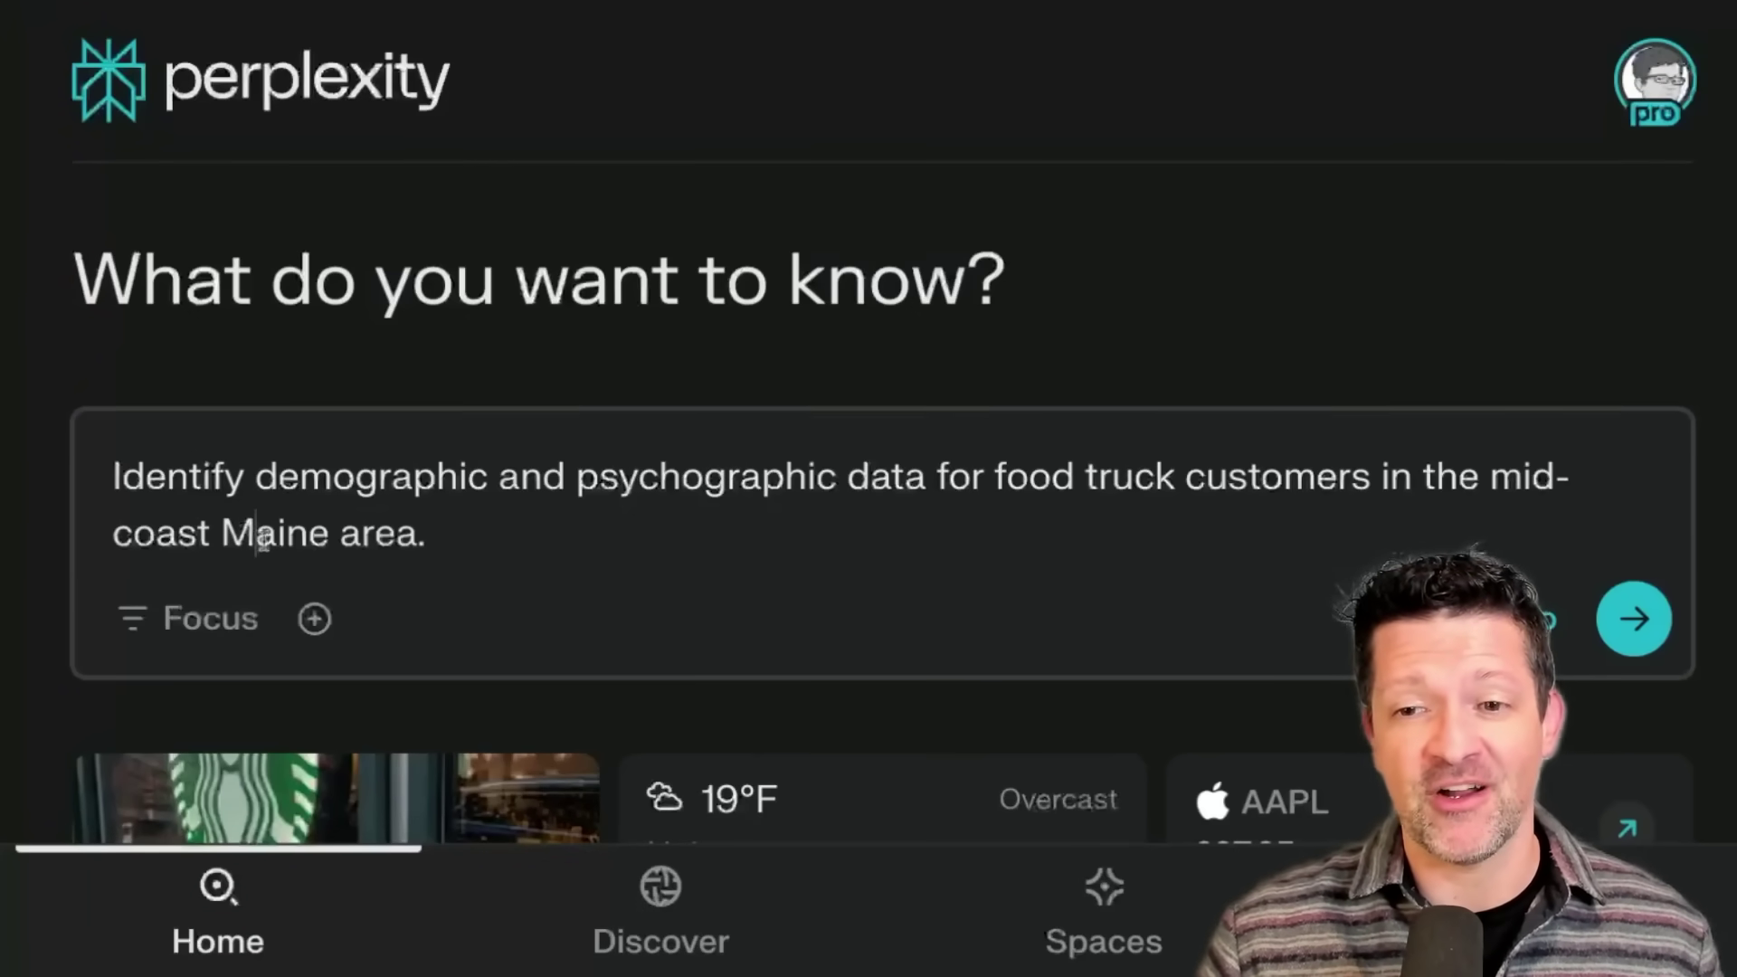
Step: In Perplexity, submit the query for demographic and psychographic data on food truck customers in the mid-coast Maine area and read through the answer
left_click(1634, 619)
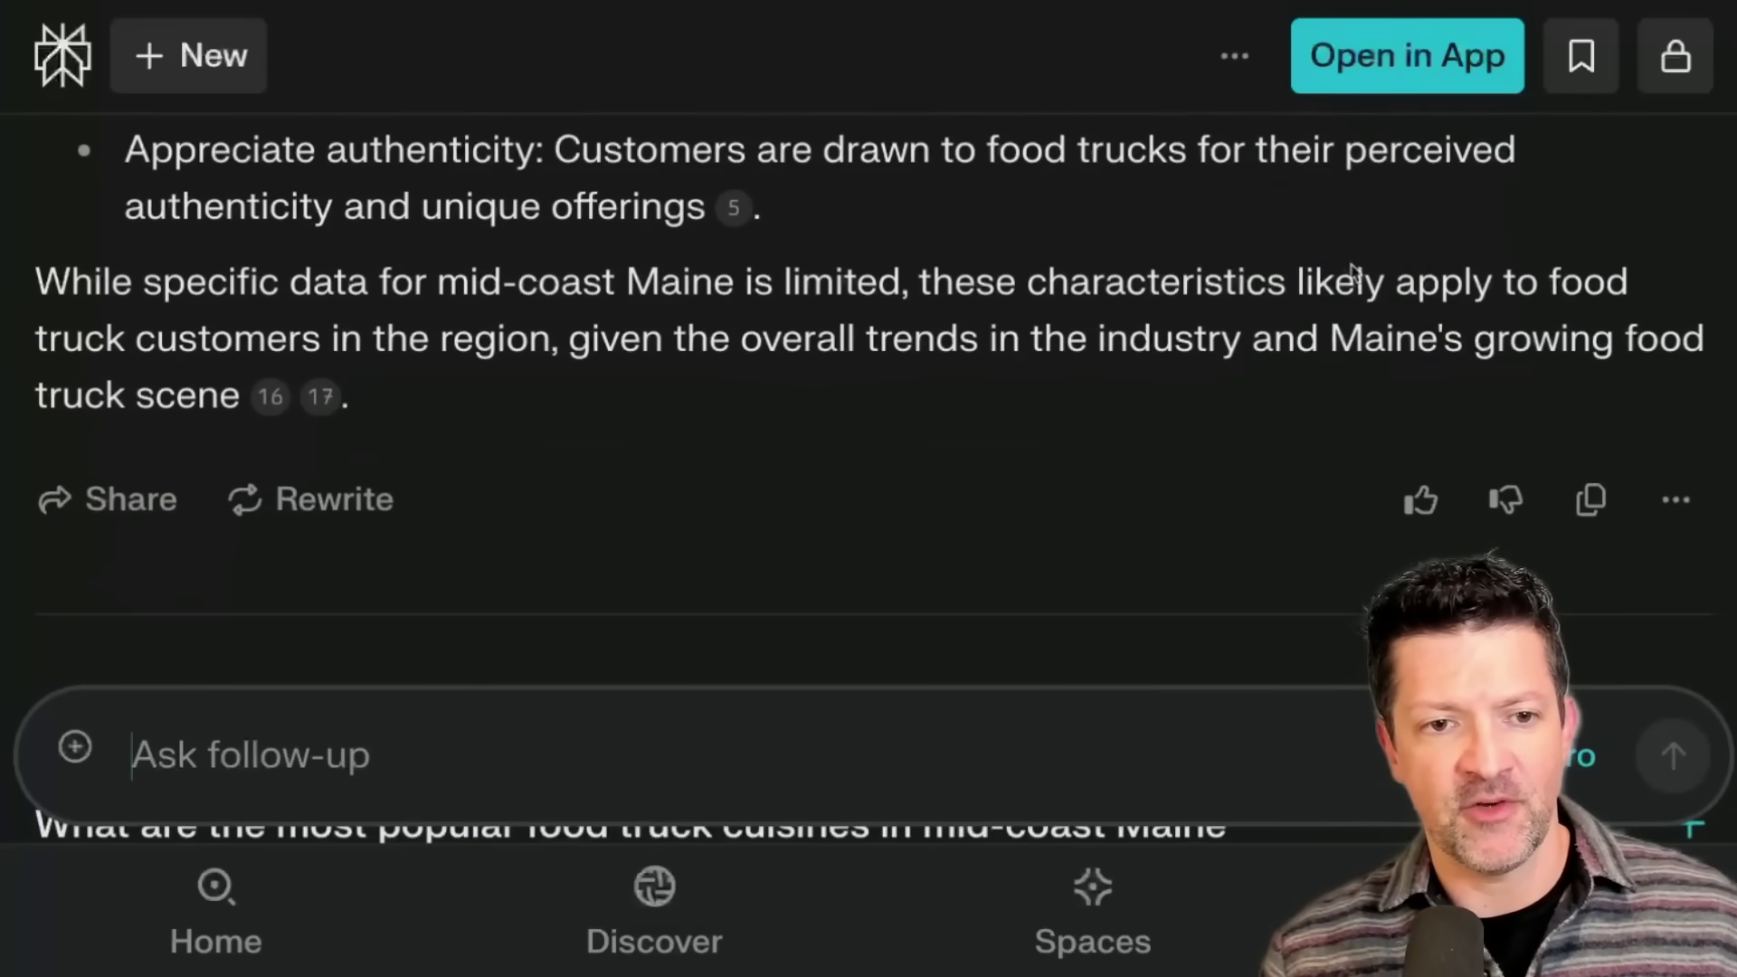
scroll(1351, 266, "up", 4)
scroll(1351, 264, "up", 10)
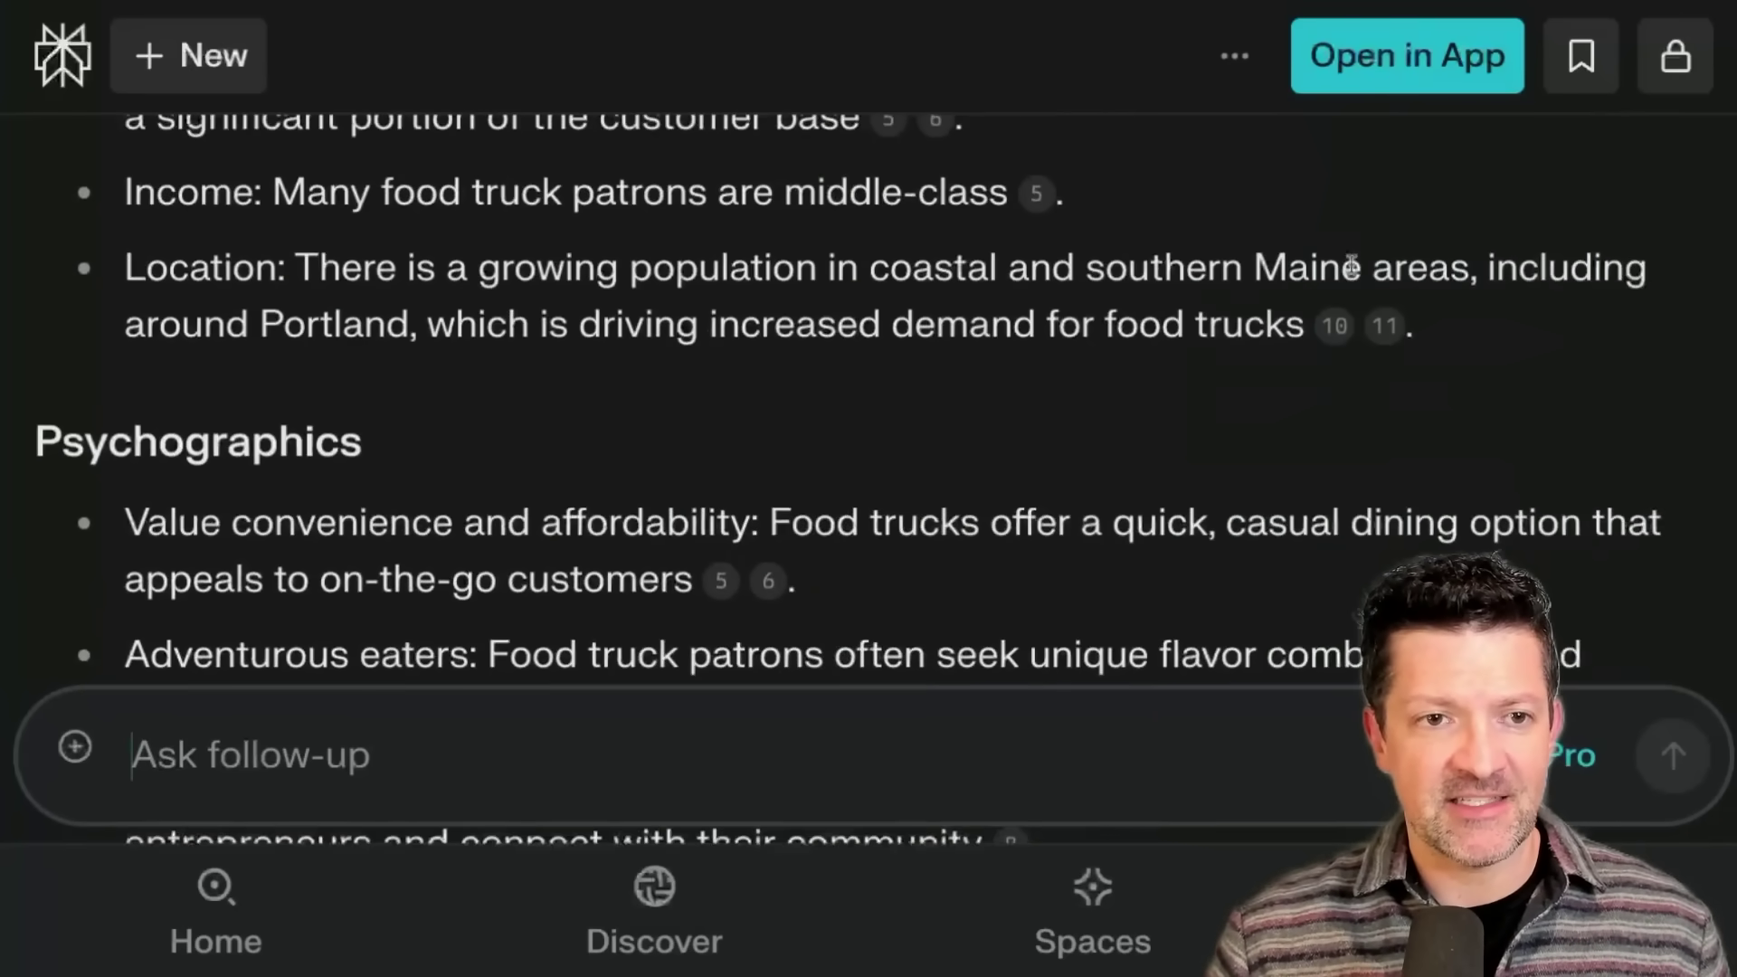
scroll(1351, 264, "up", 5)
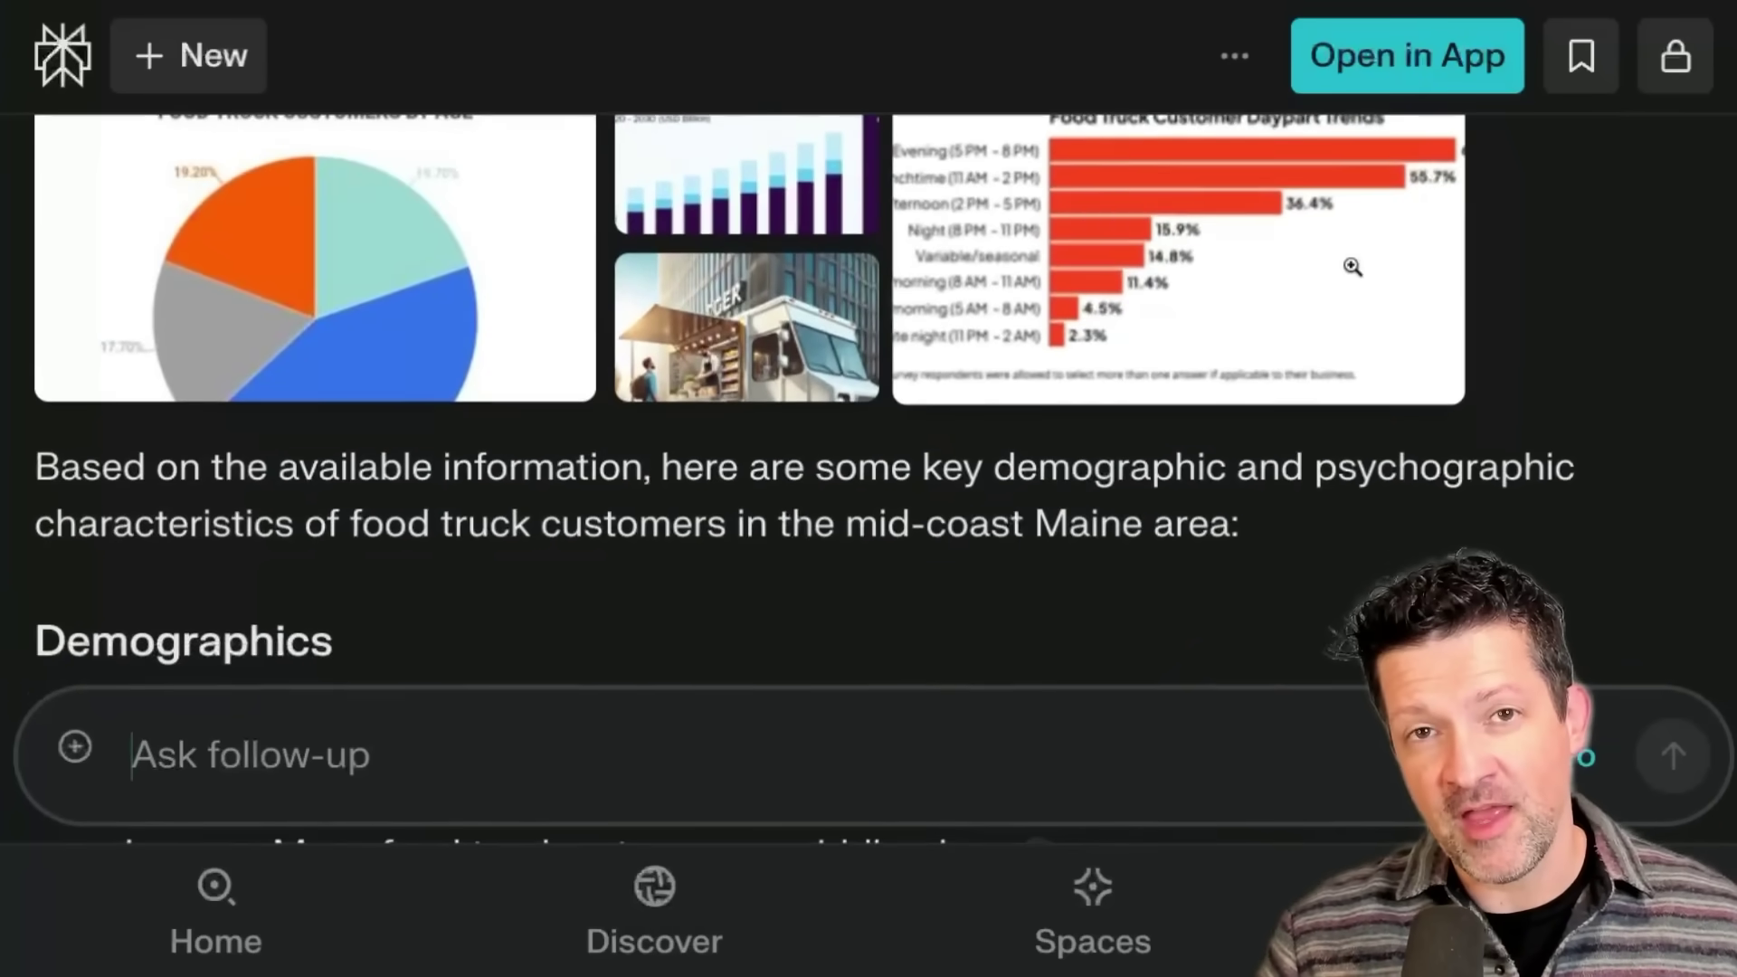
scroll(1352, 264, "down", 1)
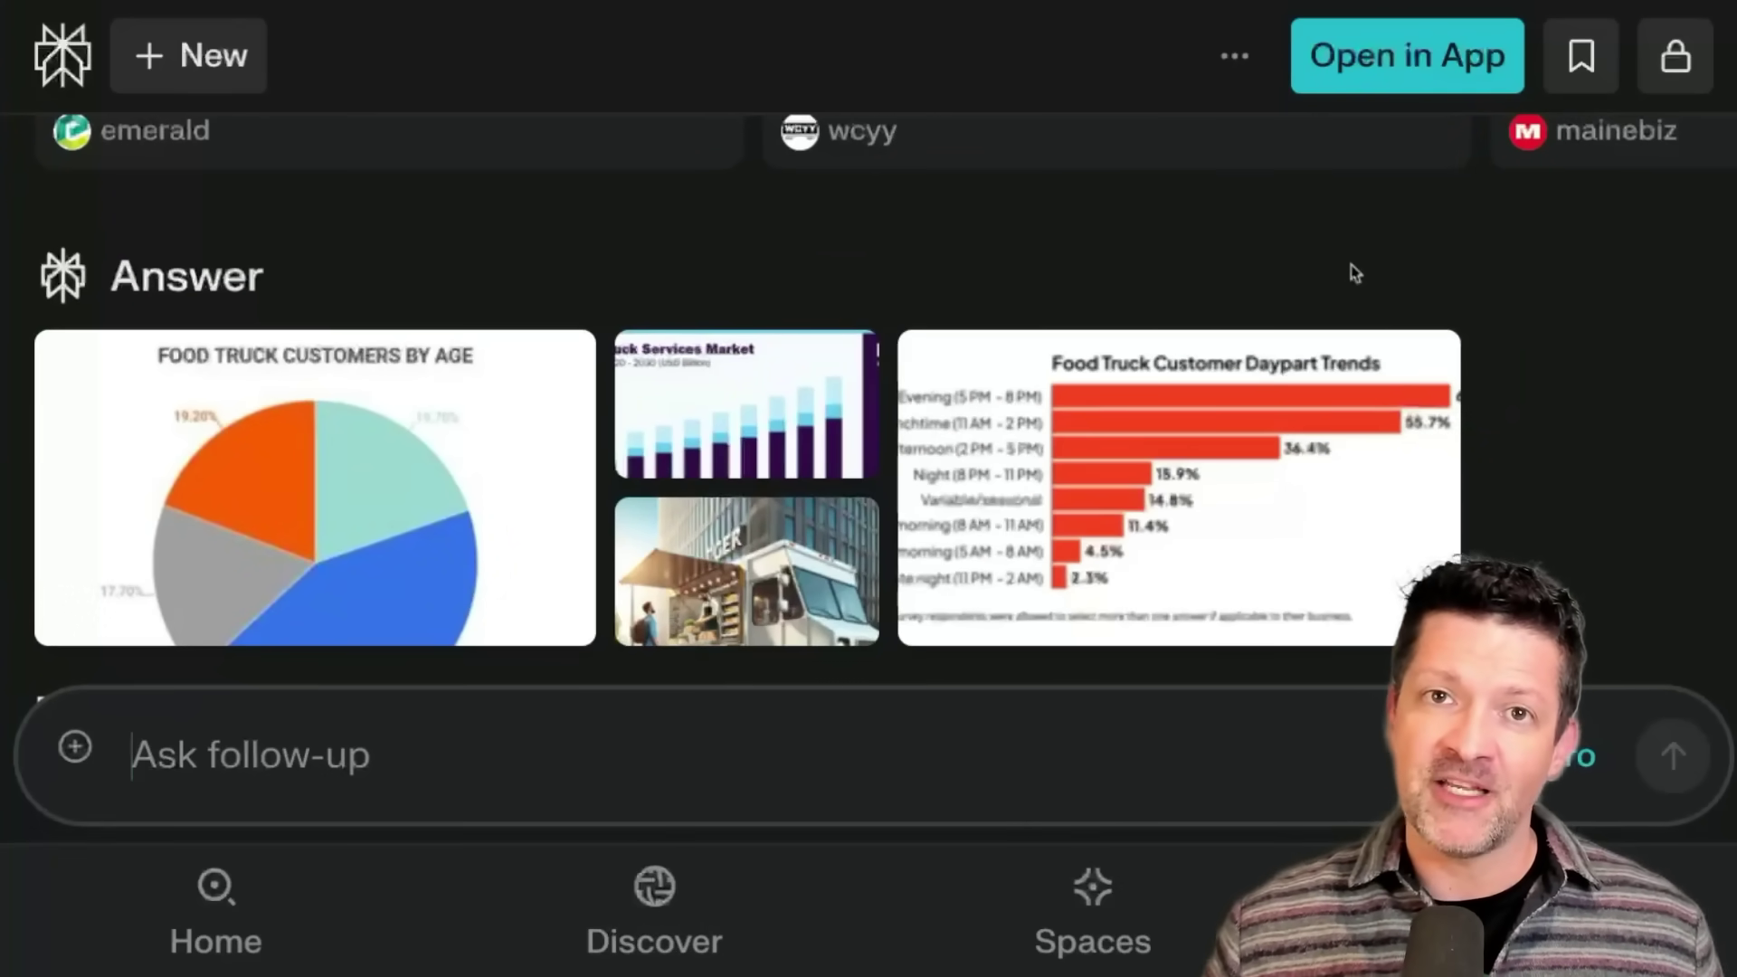
scroll(1354, 273, "down", 15)
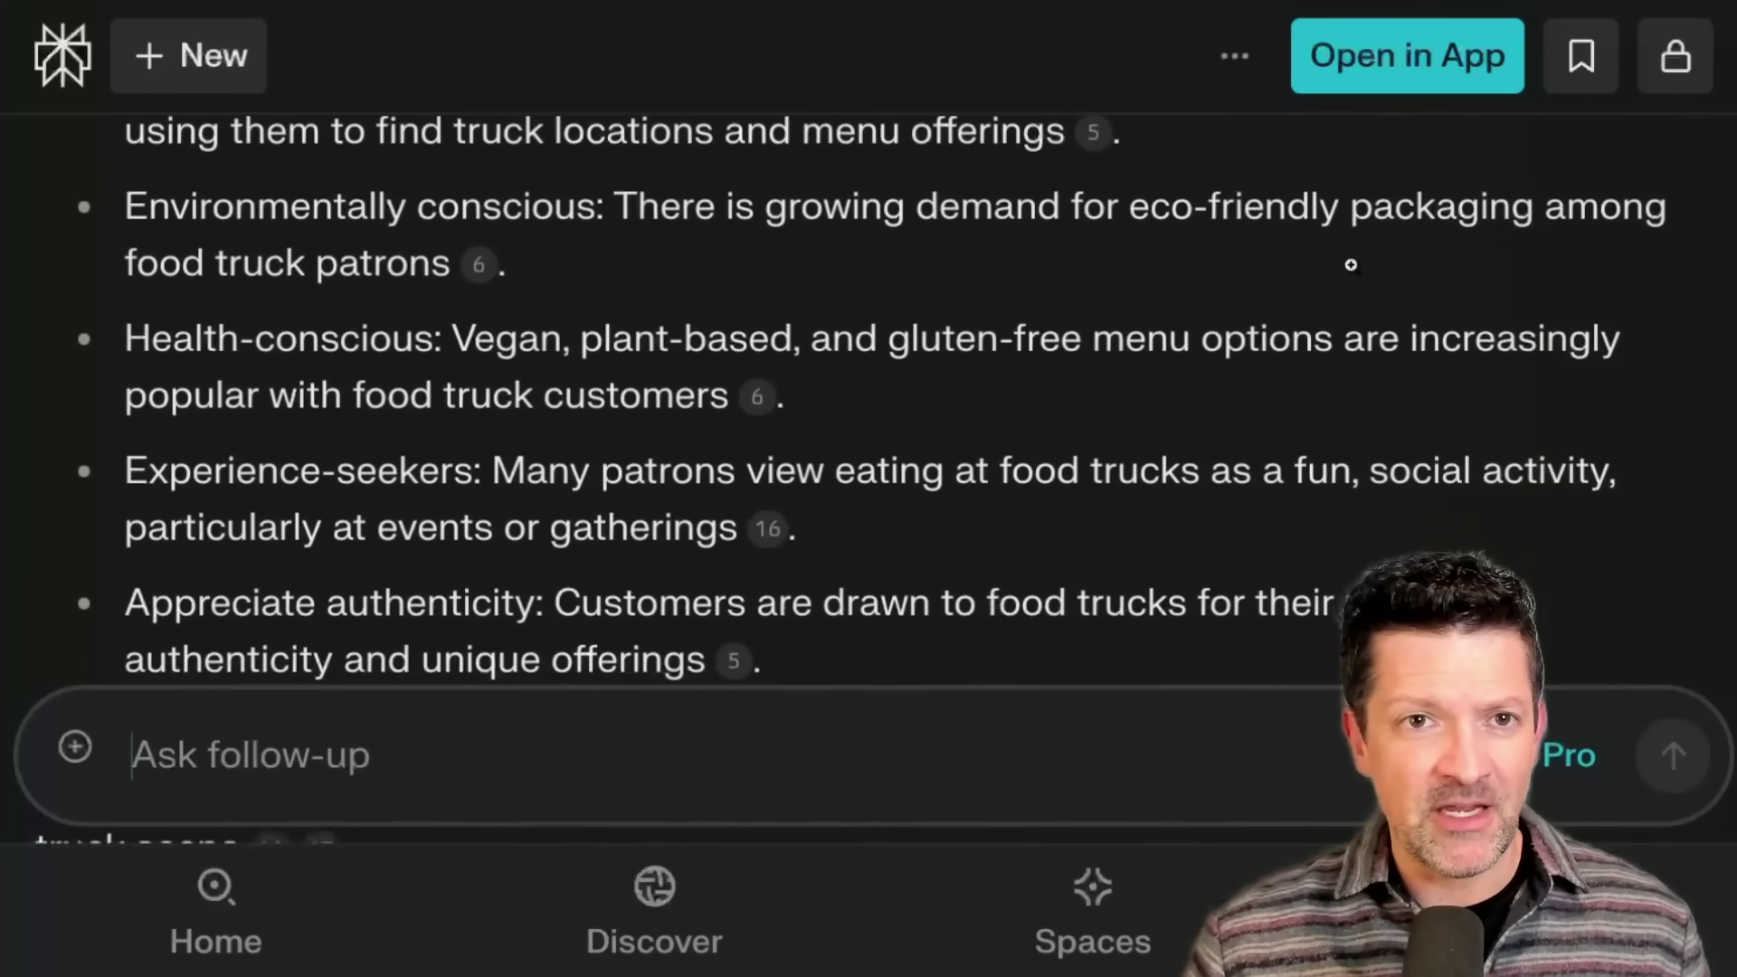
scroll(1351, 264, "down", 5)
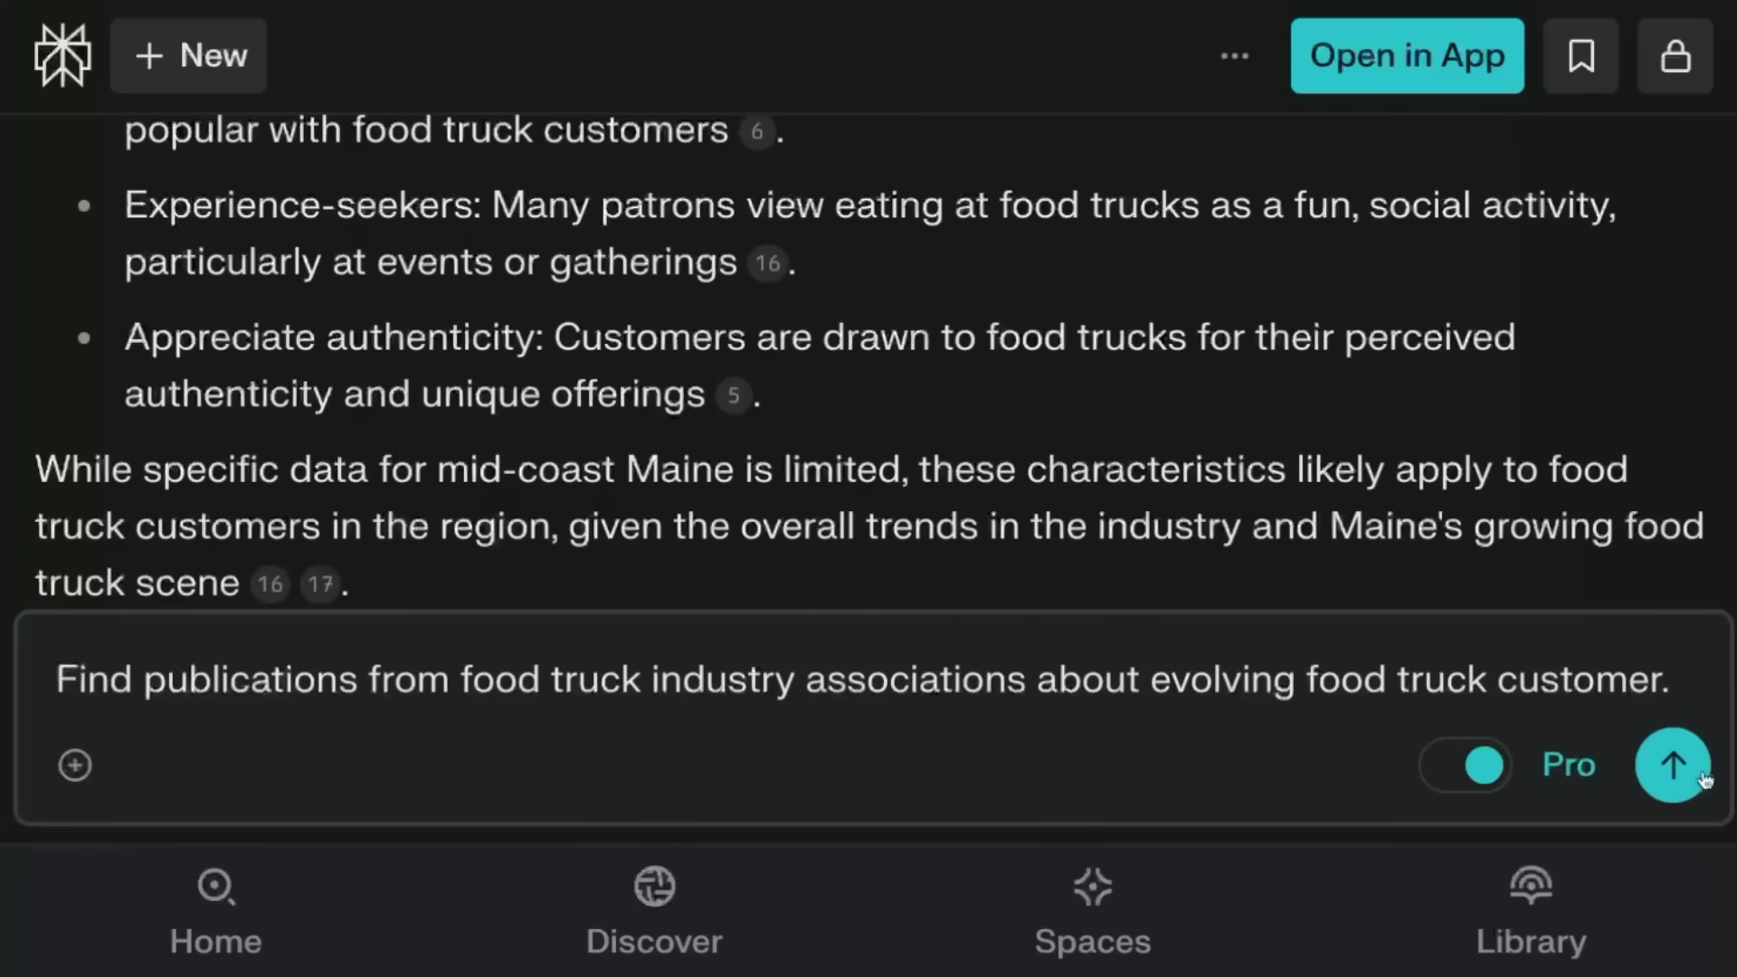
Step: Submit the follow-up "Find publications from food truck industry associations about evolving food truck customer." and highlight the word "Instagrammable" in the answer
left_click(1672, 765)
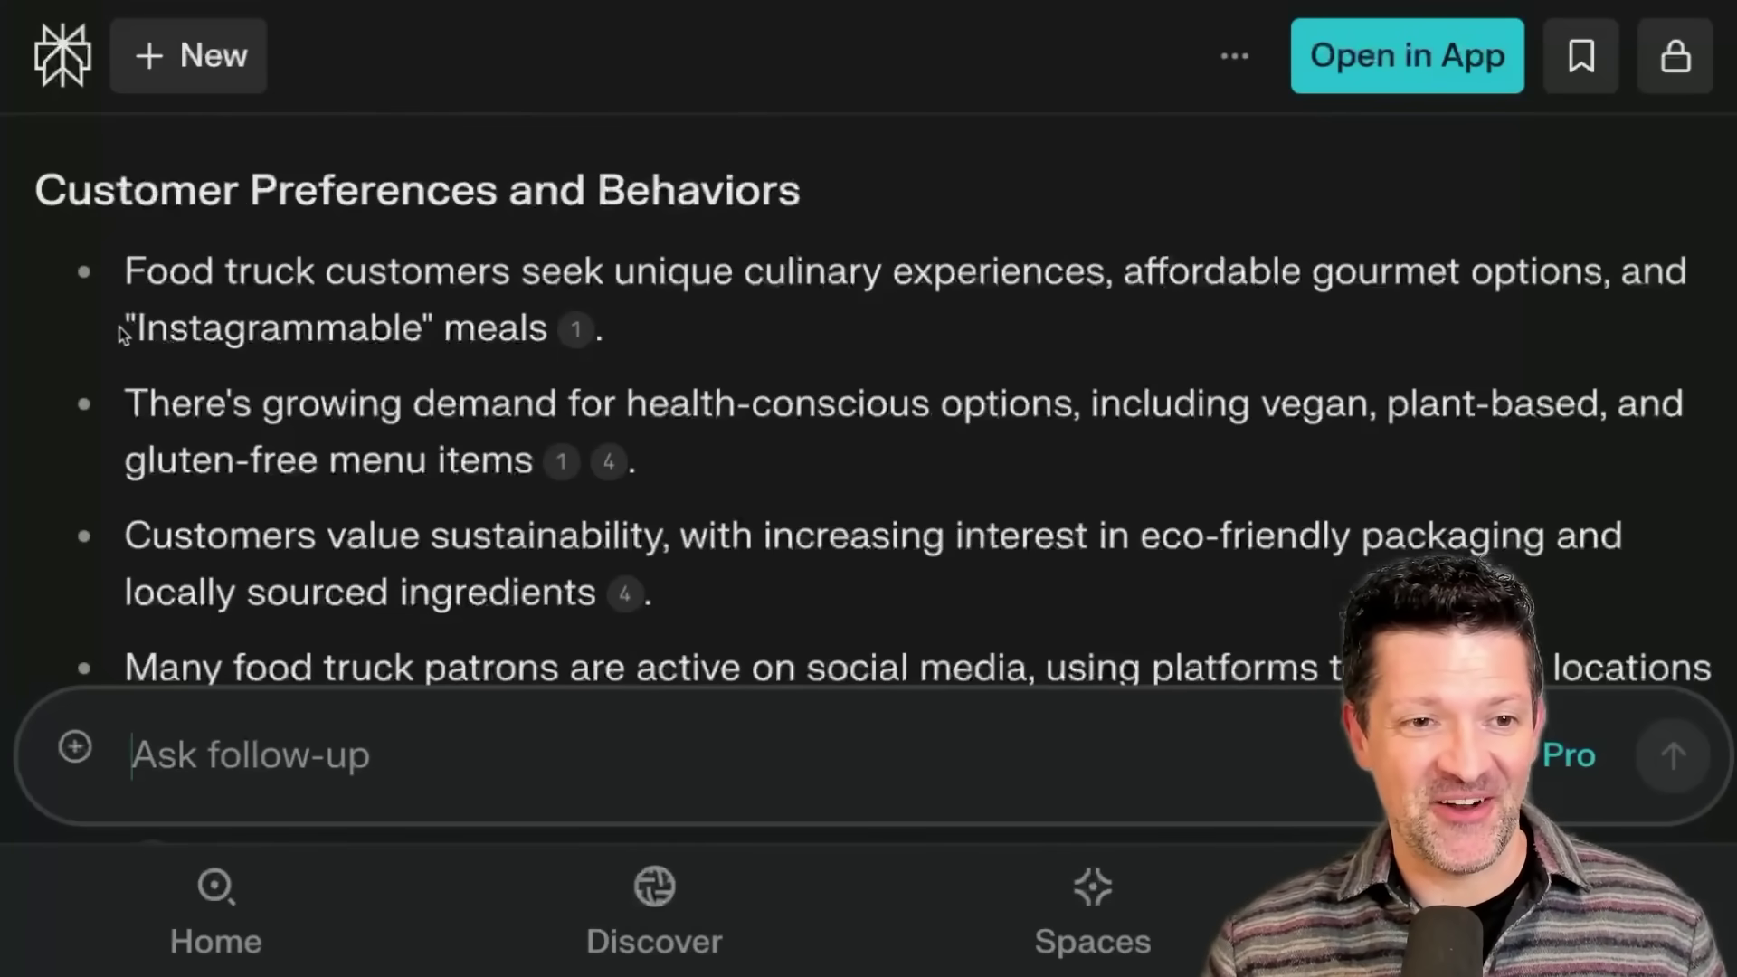
left_click_drag(125, 326, 379, 333)
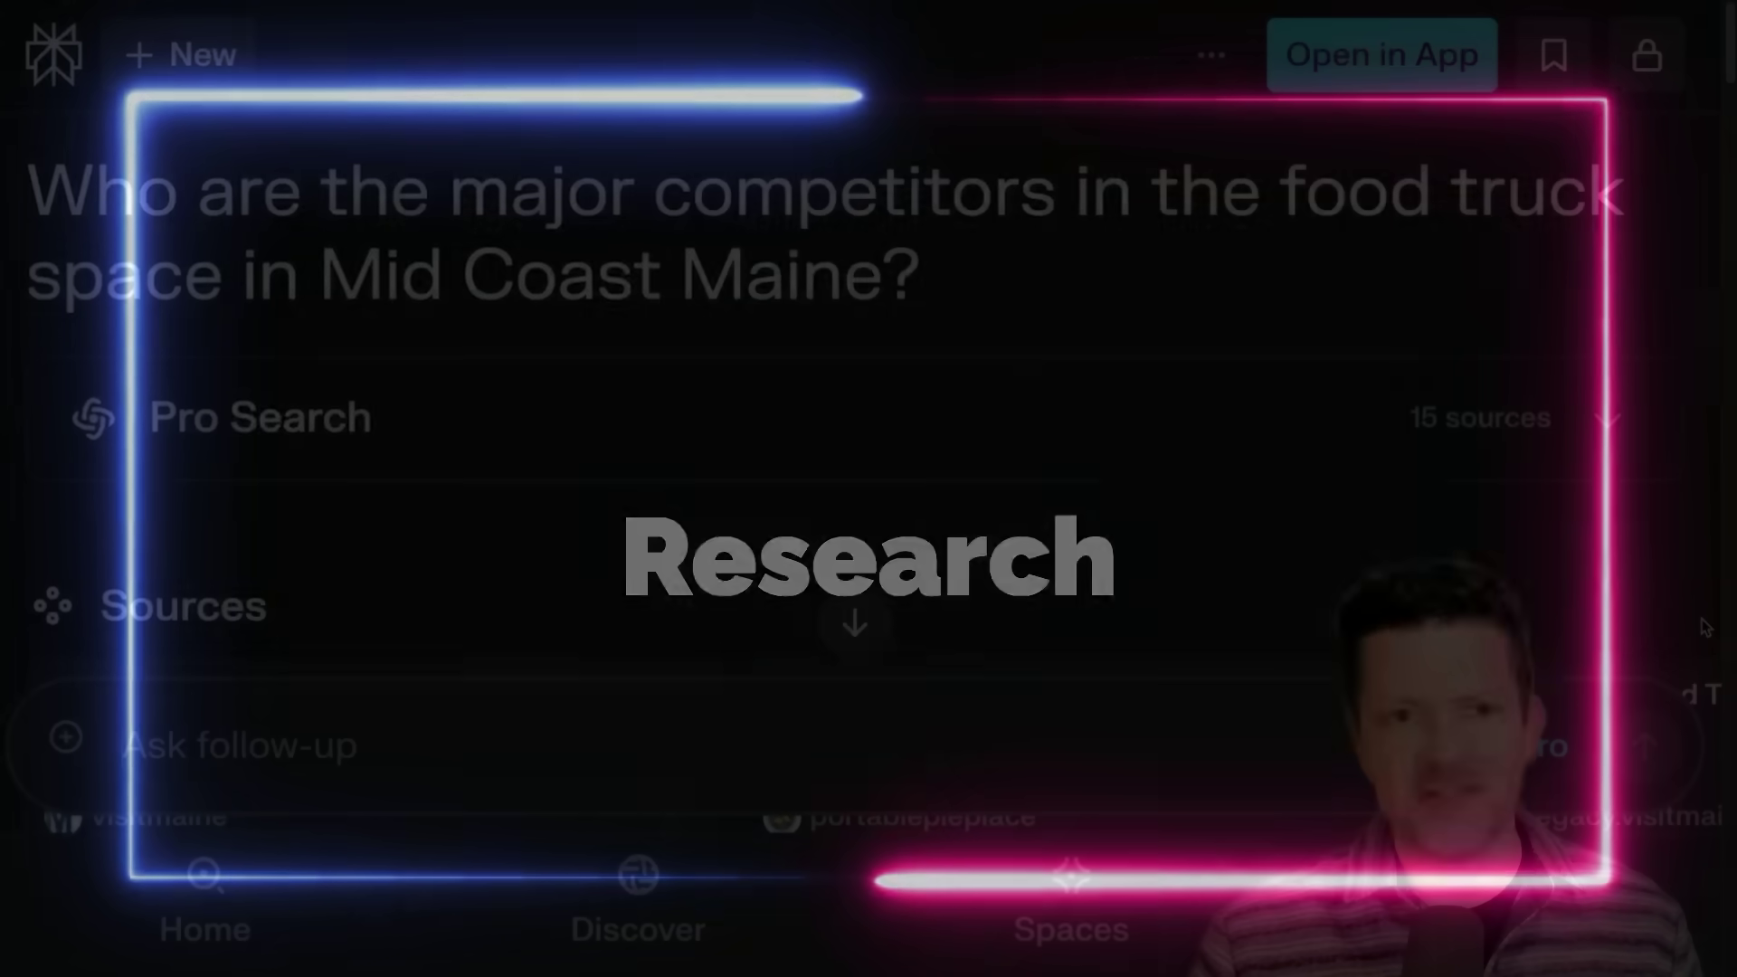
Step: Read through the answer about the major competitors in the food truck space in Mid Coast Maine
scroll(1705, 627, "down", 10)
scroll(1705, 626, "down", 10)
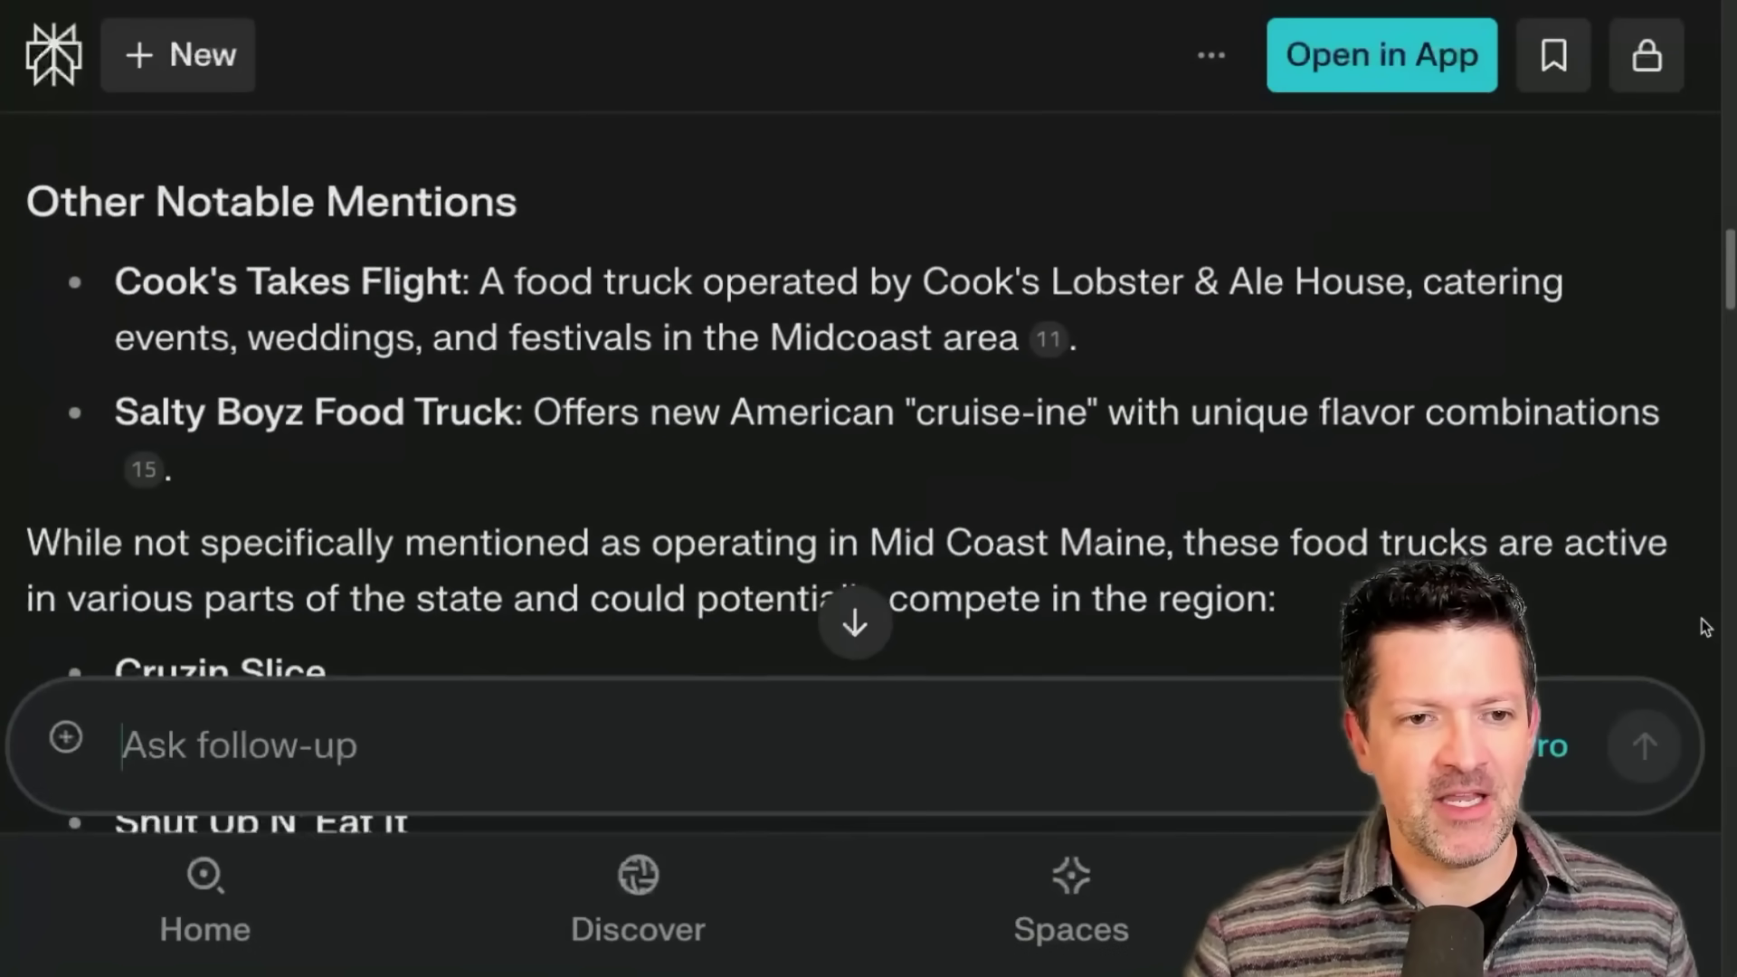
scroll(1705, 627, "down", 10)
scroll(1705, 627, "down", 5)
scroll(1705, 627, "down", 5)
scroll(1705, 627, "down", 10)
scroll(1705, 627, "down", 8)
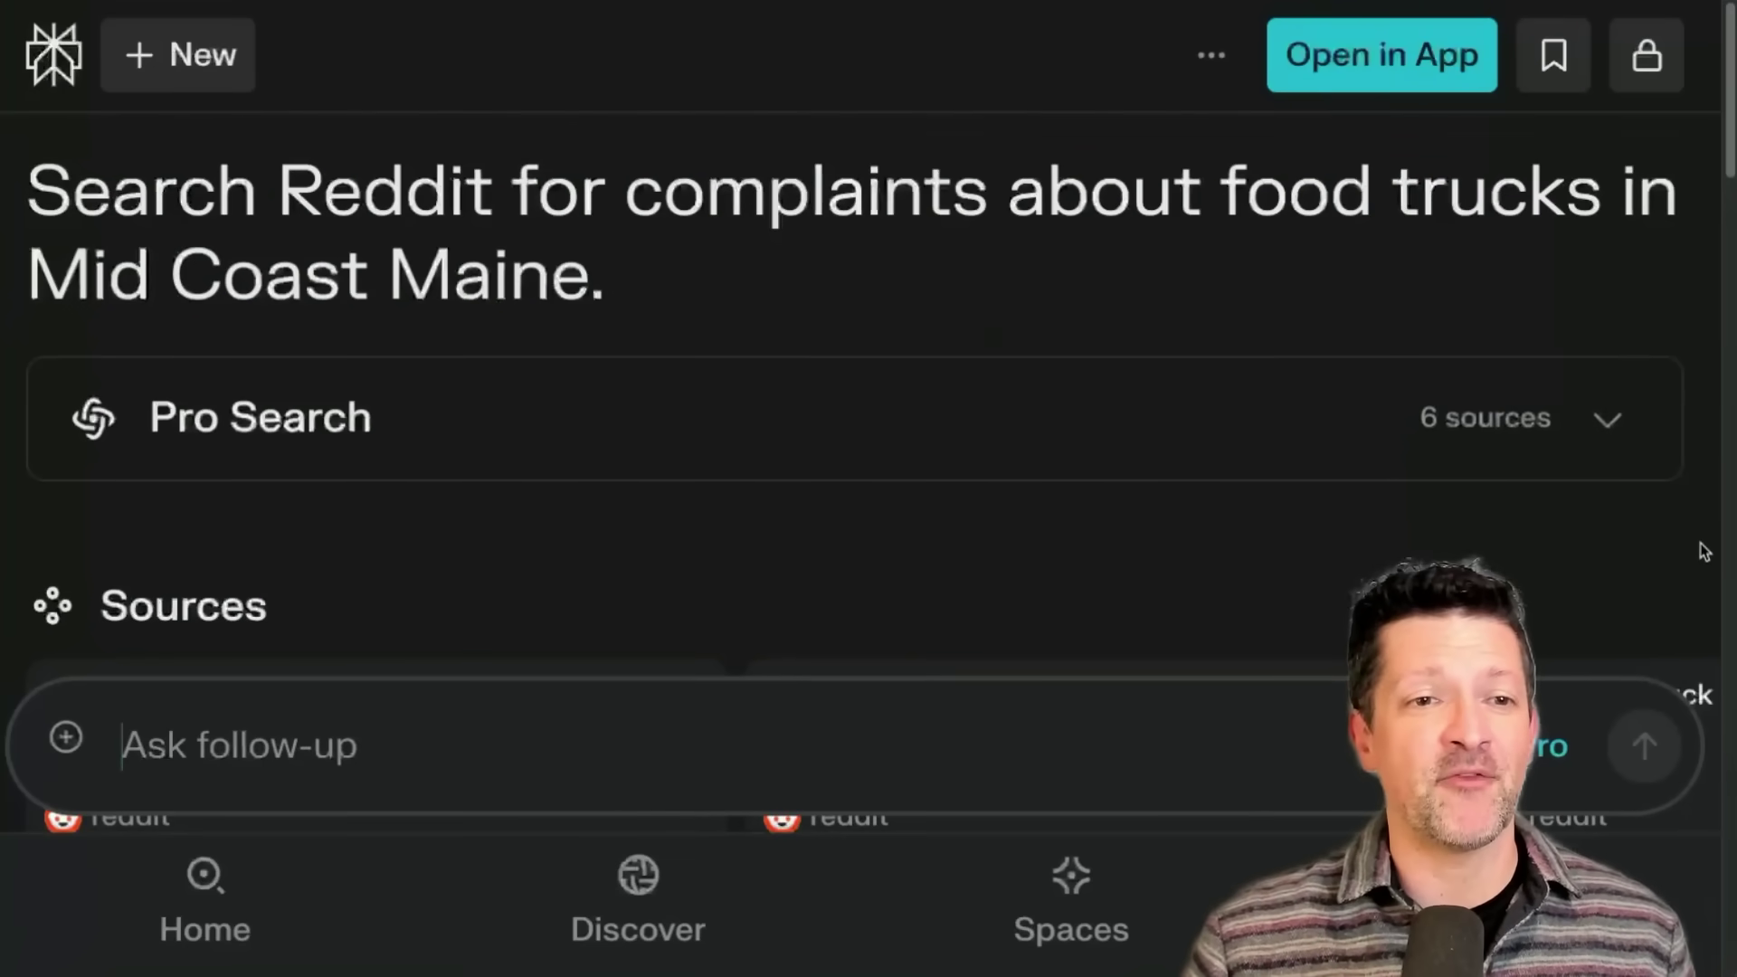
Step: Examine the answer on Reddit complaints about Mid Coast Maine food trucks and the one on recent food truck industry studies
scroll(1705, 553, "down", 10)
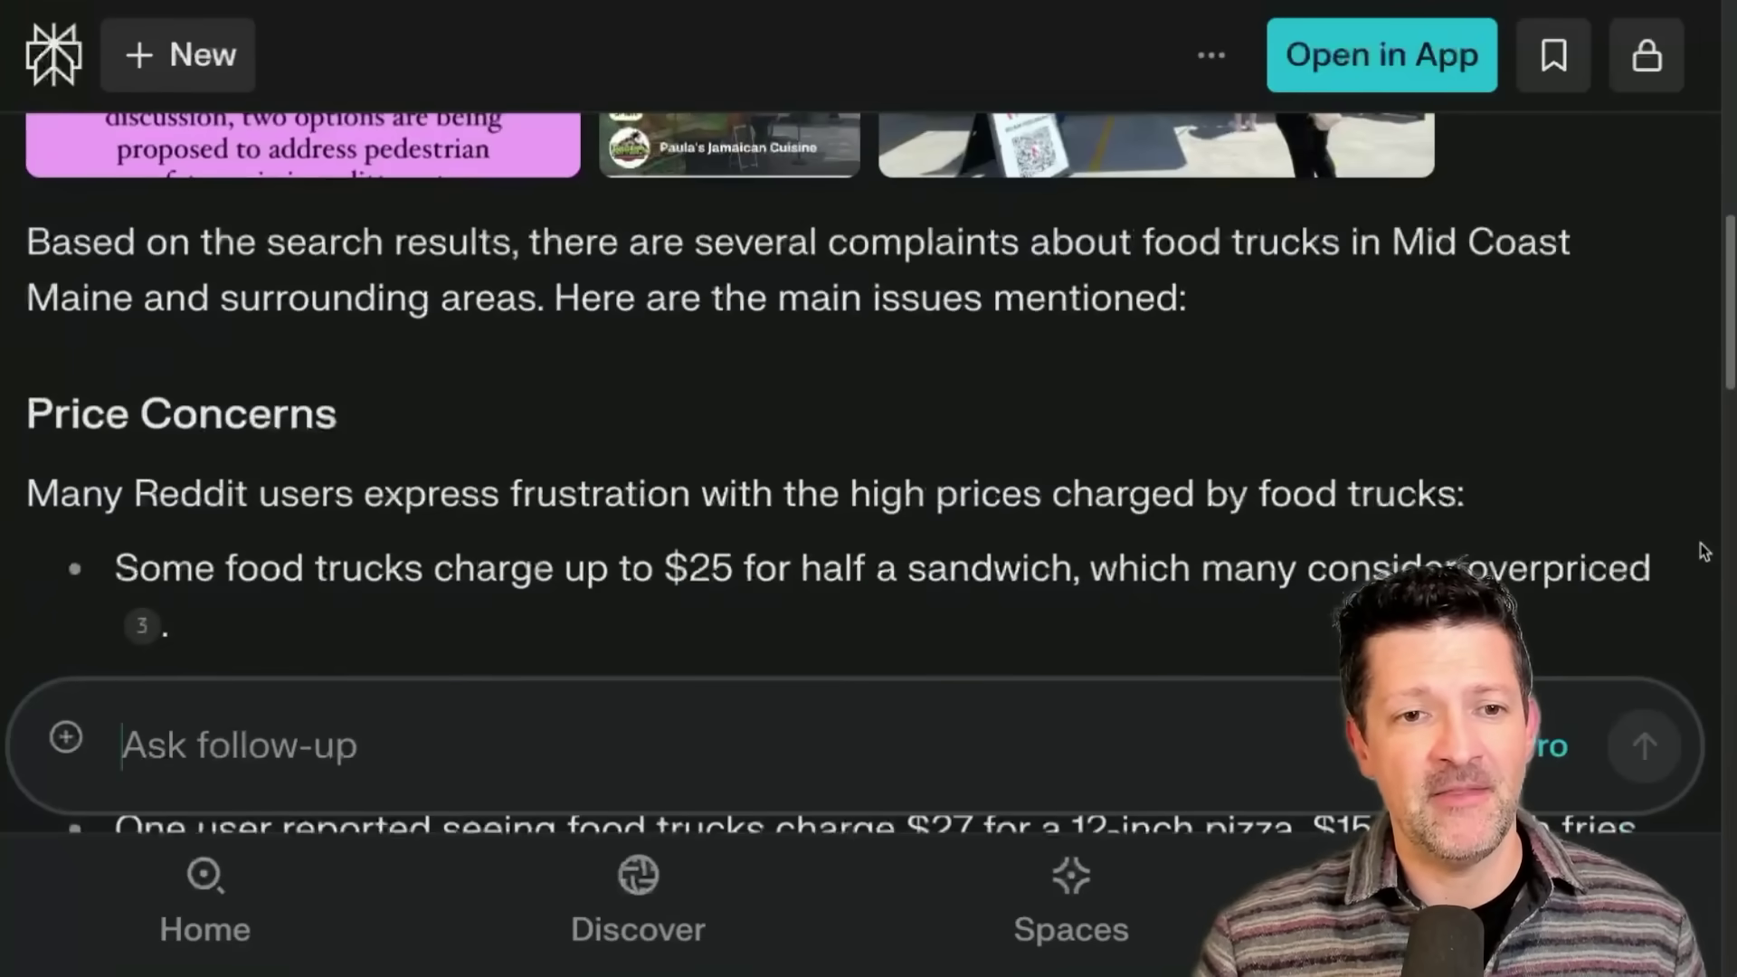
scroll(1705, 553, "down", 1)
scroll(1705, 553, "down", 1)
scroll(1705, 552, "down", 6)
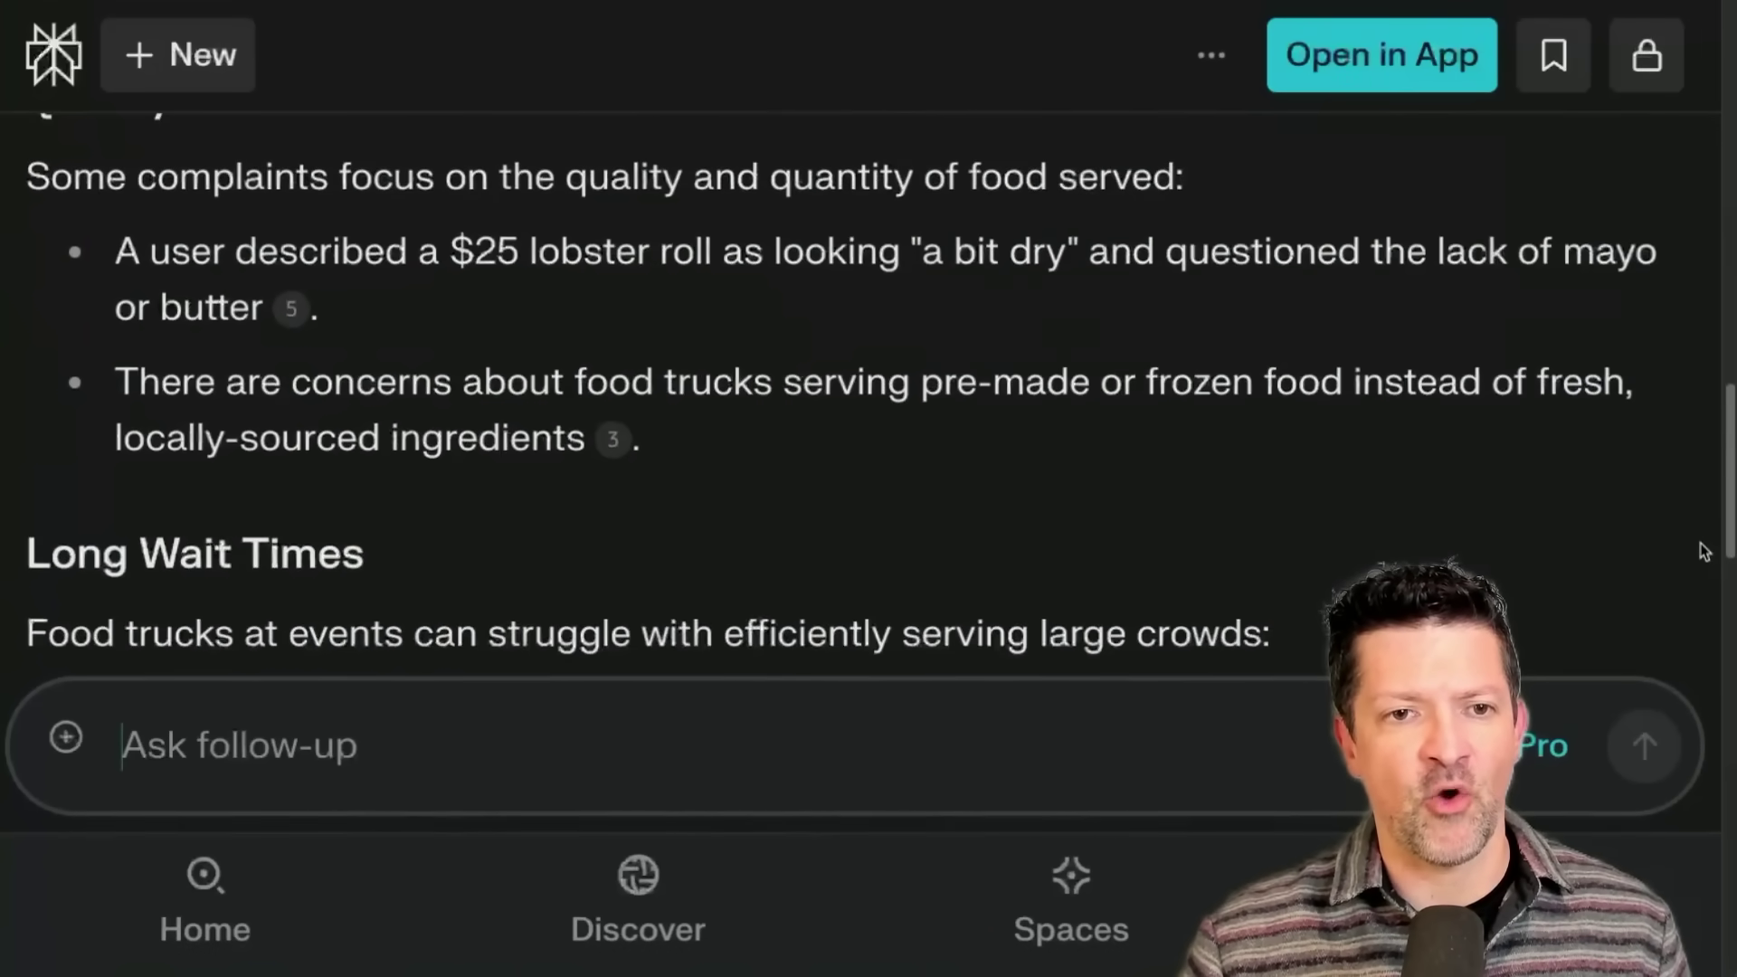
scroll(1704, 553, "down", 5)
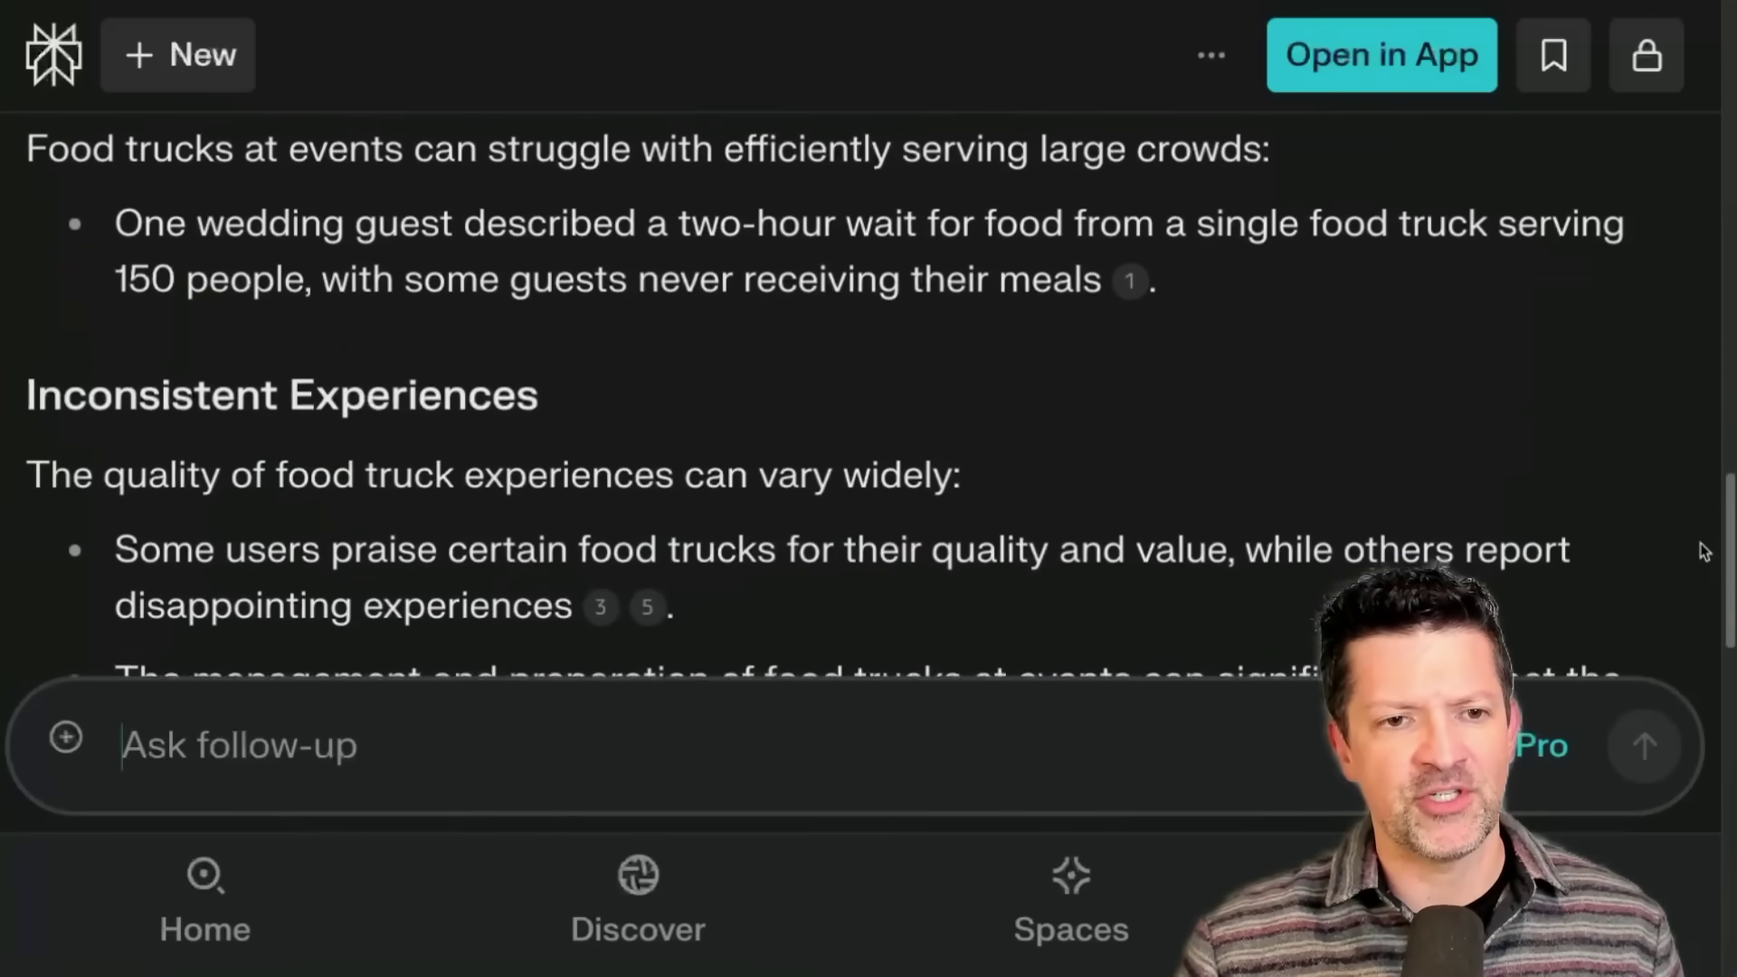
scroll(1705, 553, "down", 6)
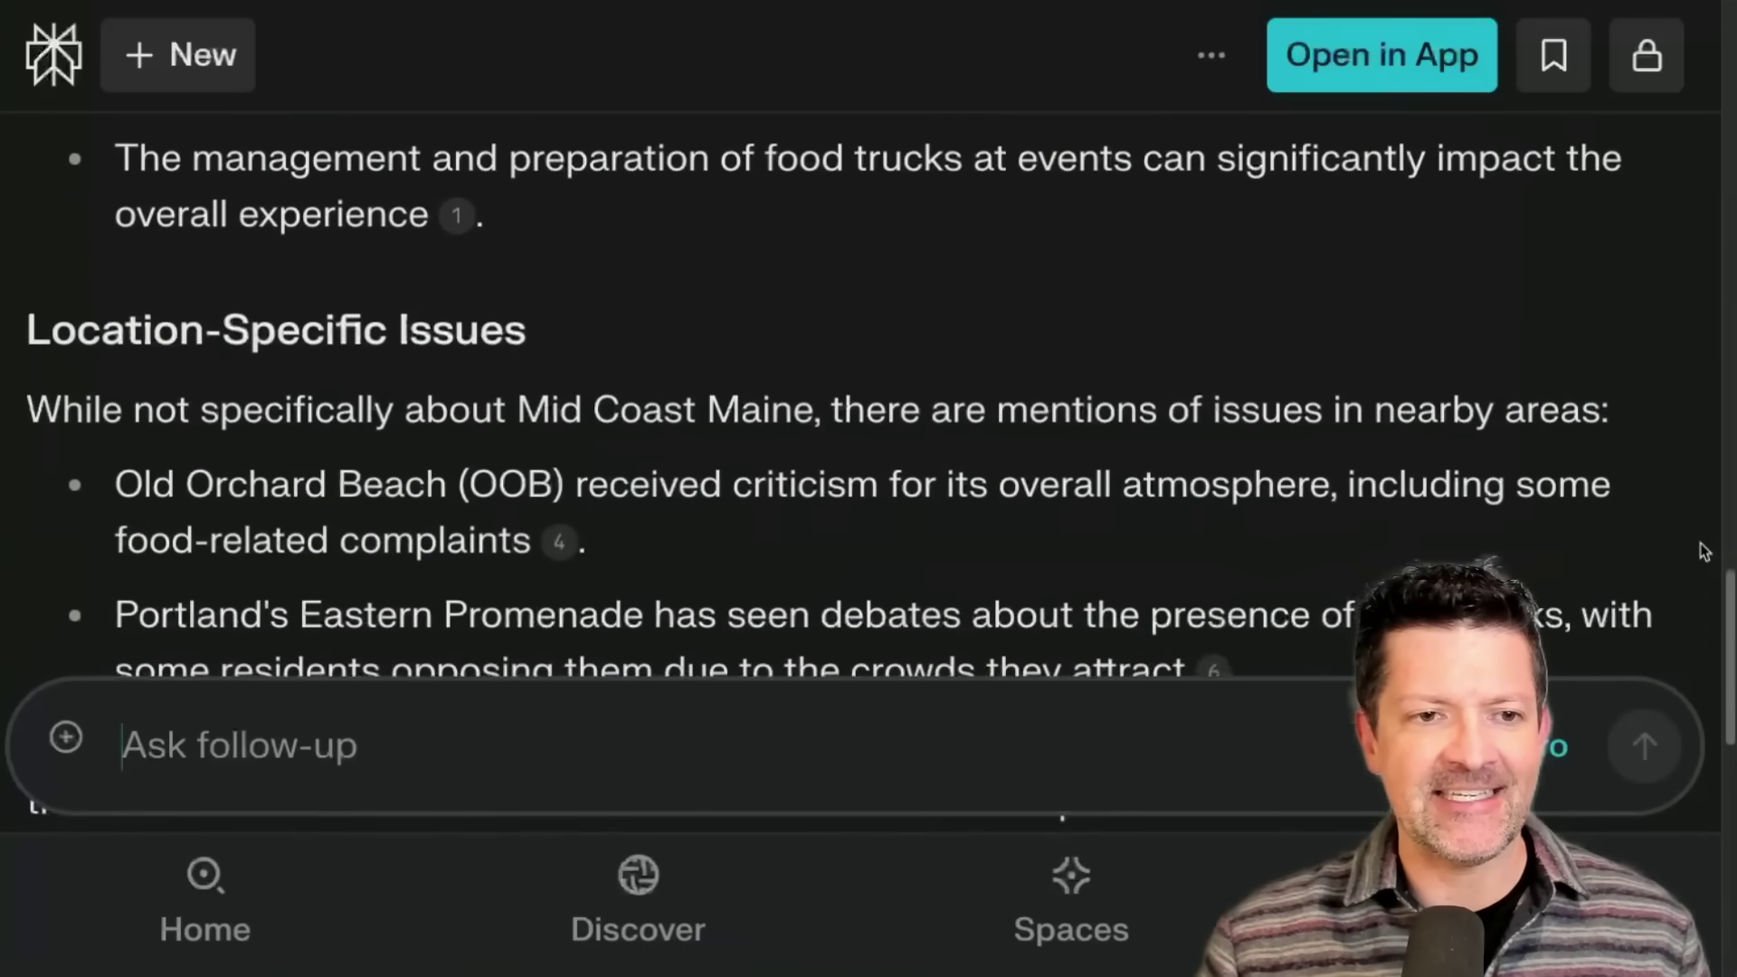
scroll(1705, 553, "down", 1)
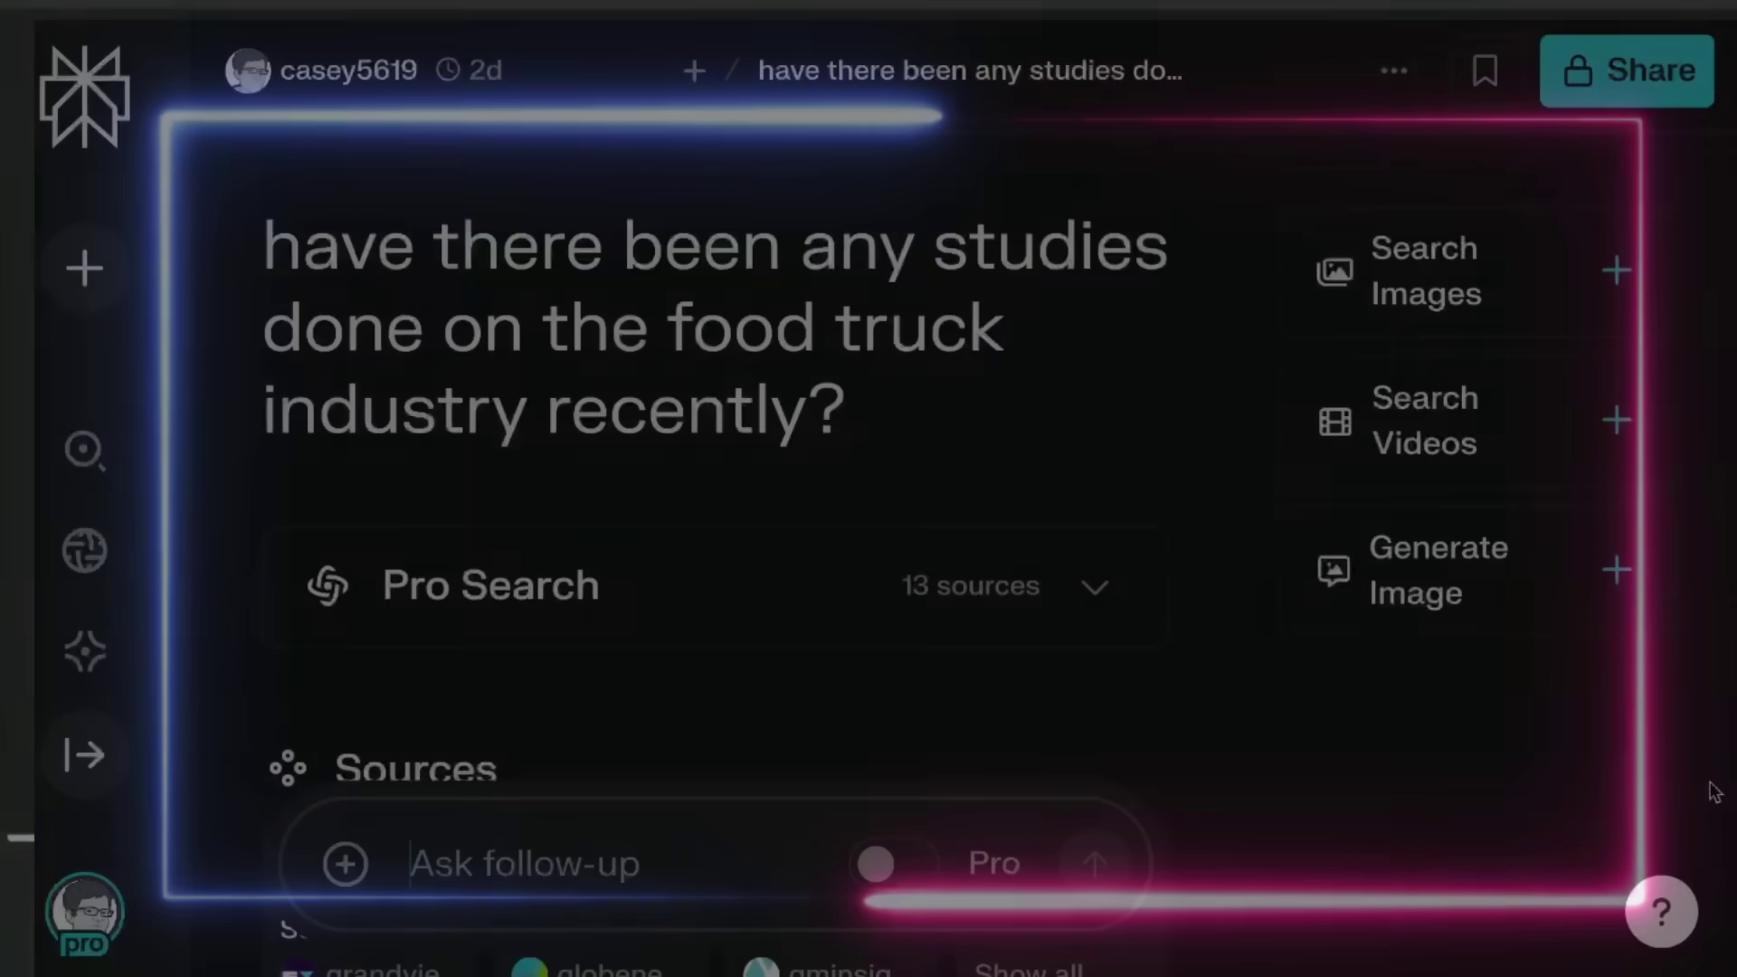
scroll(1714, 791, "down", 12)
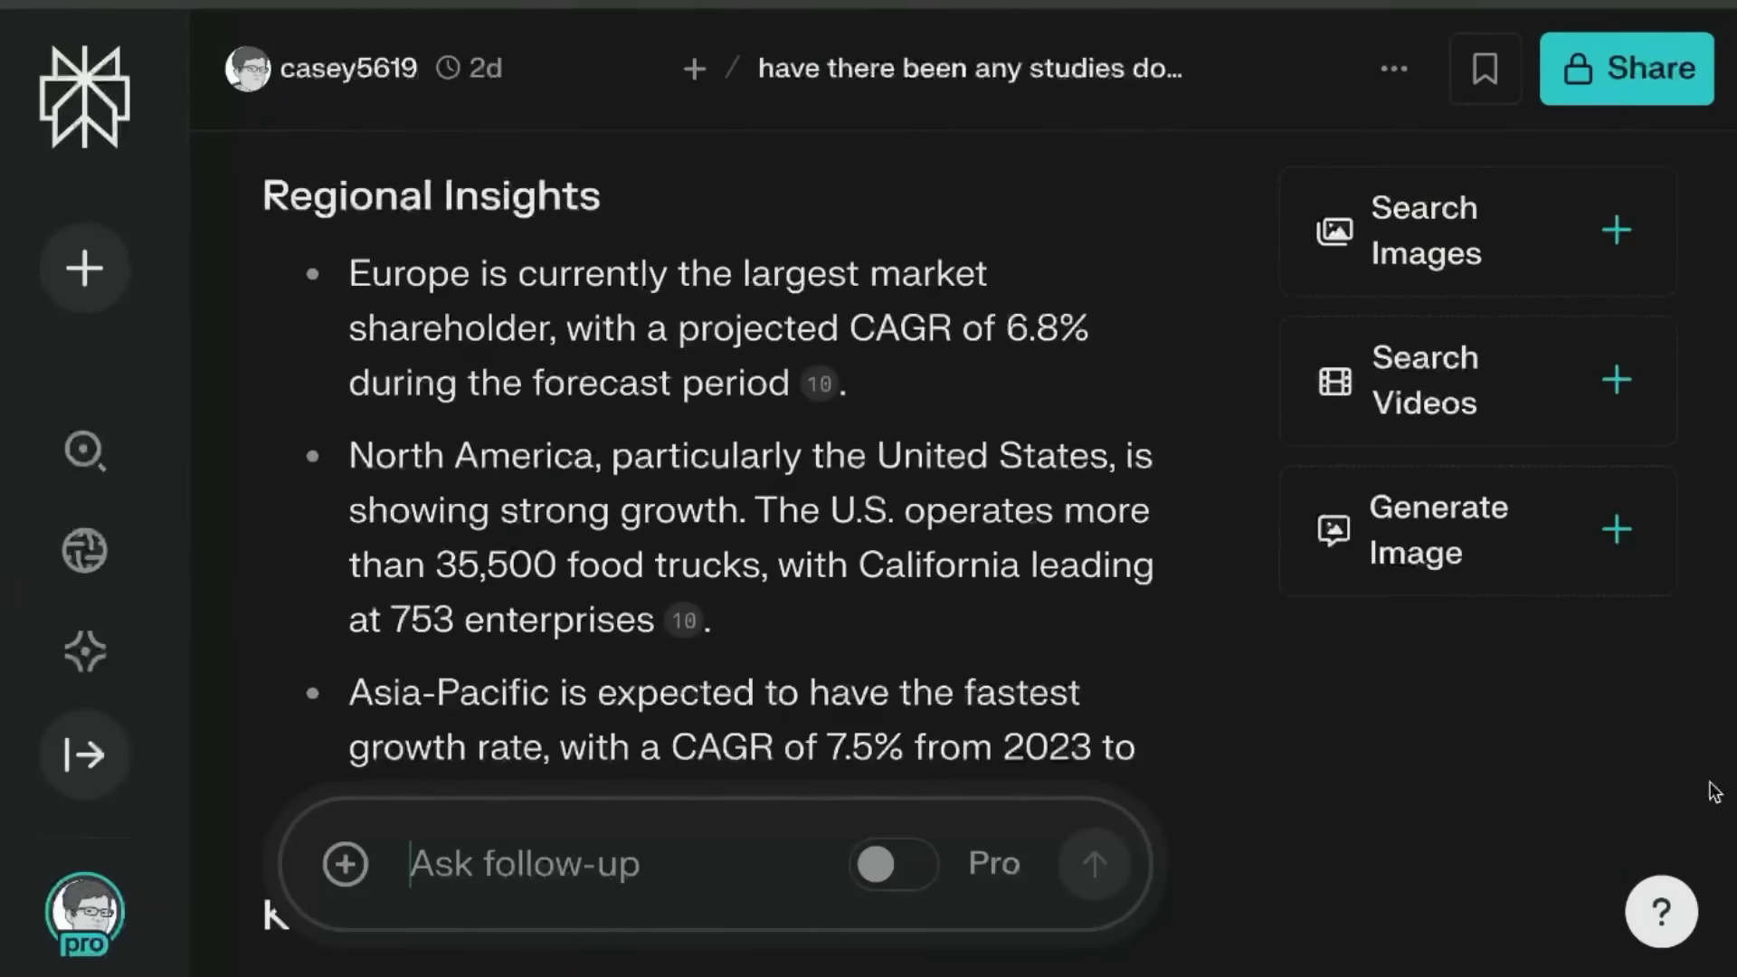
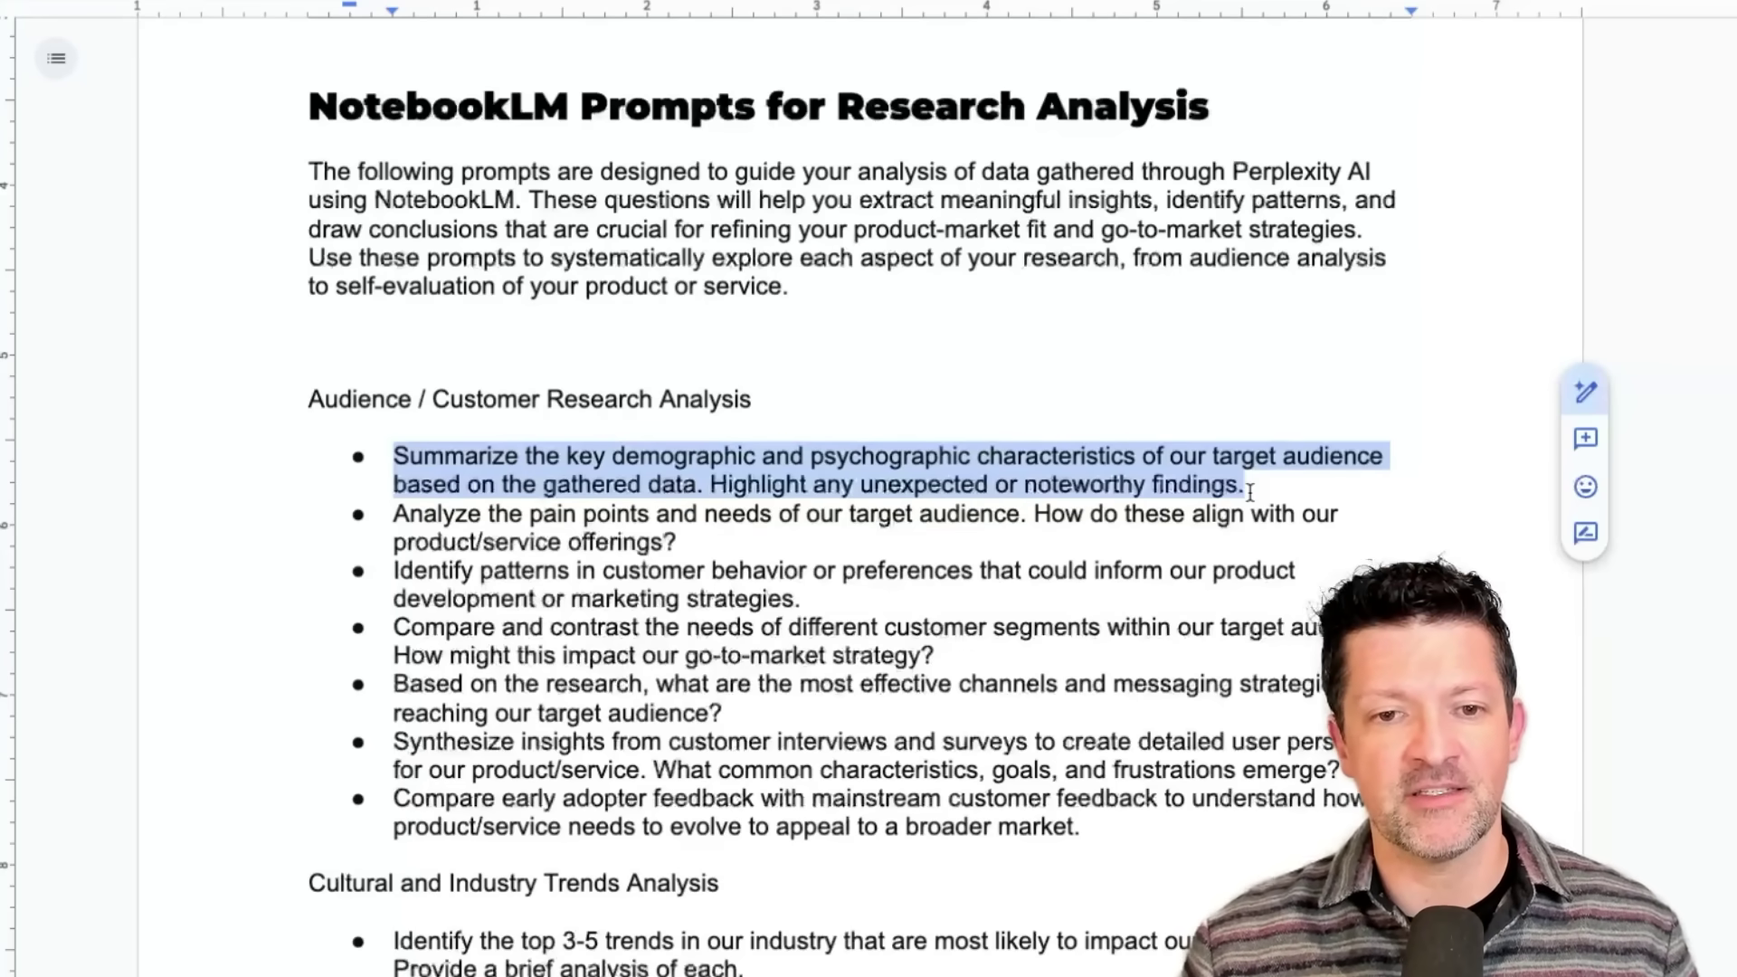
Step: Switch to the Google Docs guide and review the NotebookLM prompts, from audience research through trends and competitive landscape to product self-analysis
left_click(955, 485)
mouse_move(712, 484)
left_mouse_down()
mouse_move(1289, 507)
mouse_move(1173, 485)
mouse_move(846, 514)
mouse_move(692, 486)
left_mouse_up()
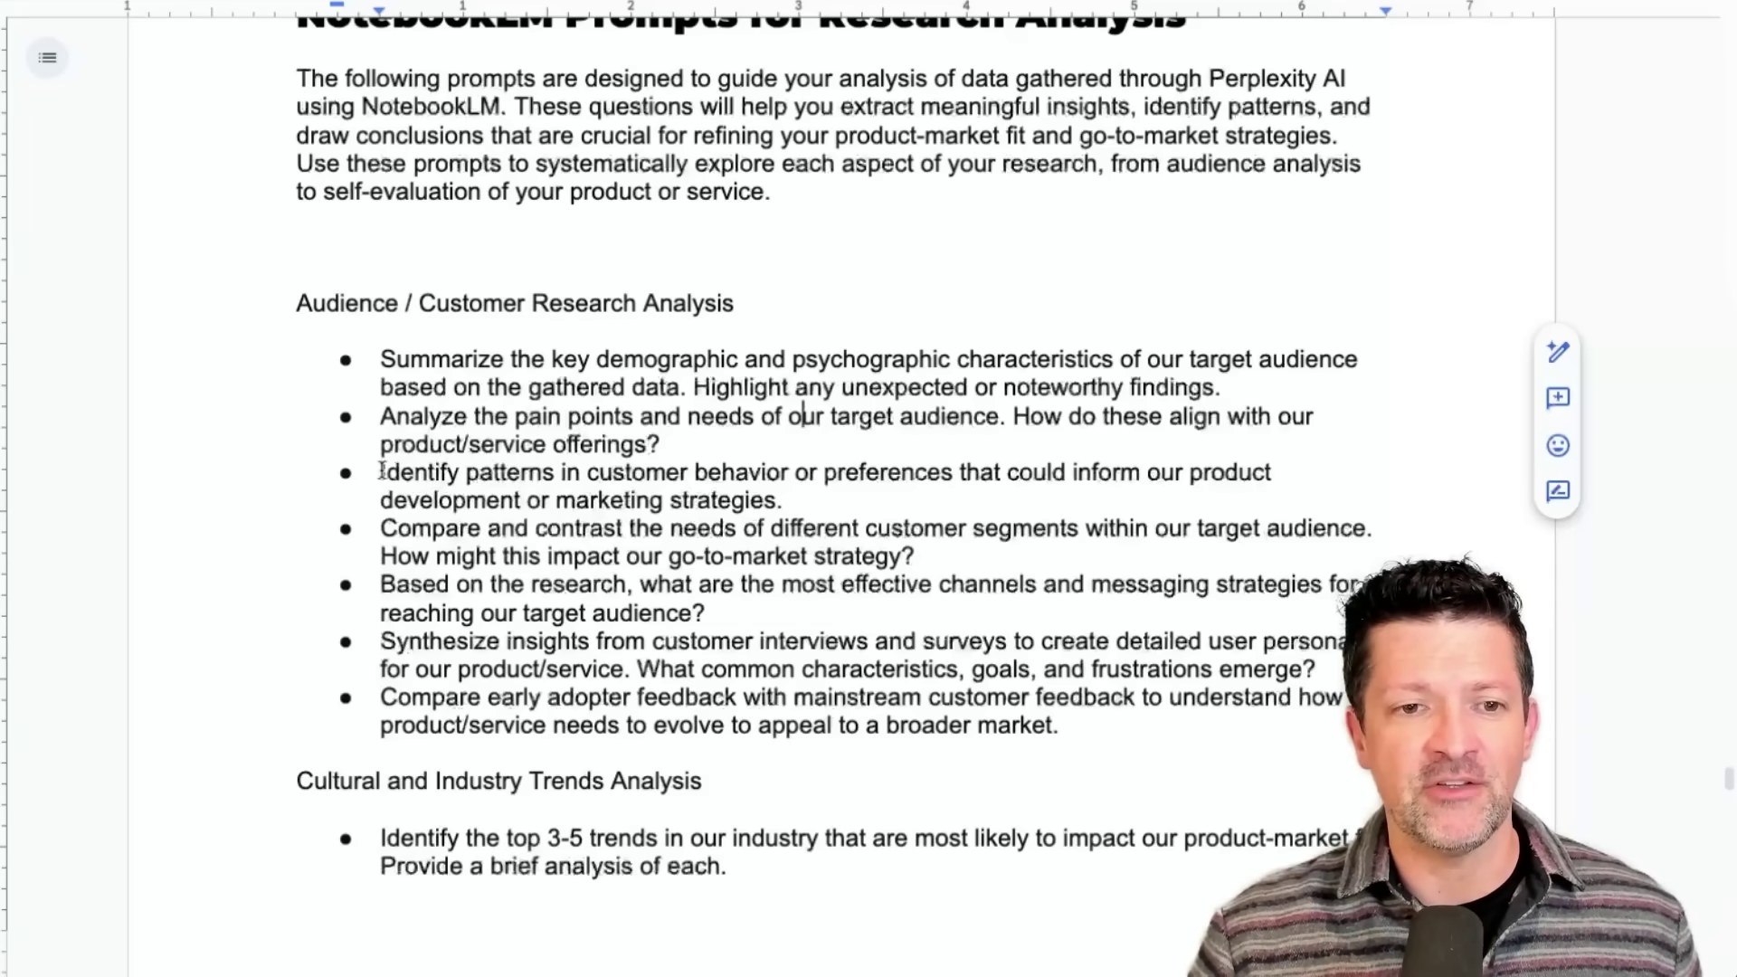
left_click_drag(381, 472, 796, 498)
left_click(801, 497)
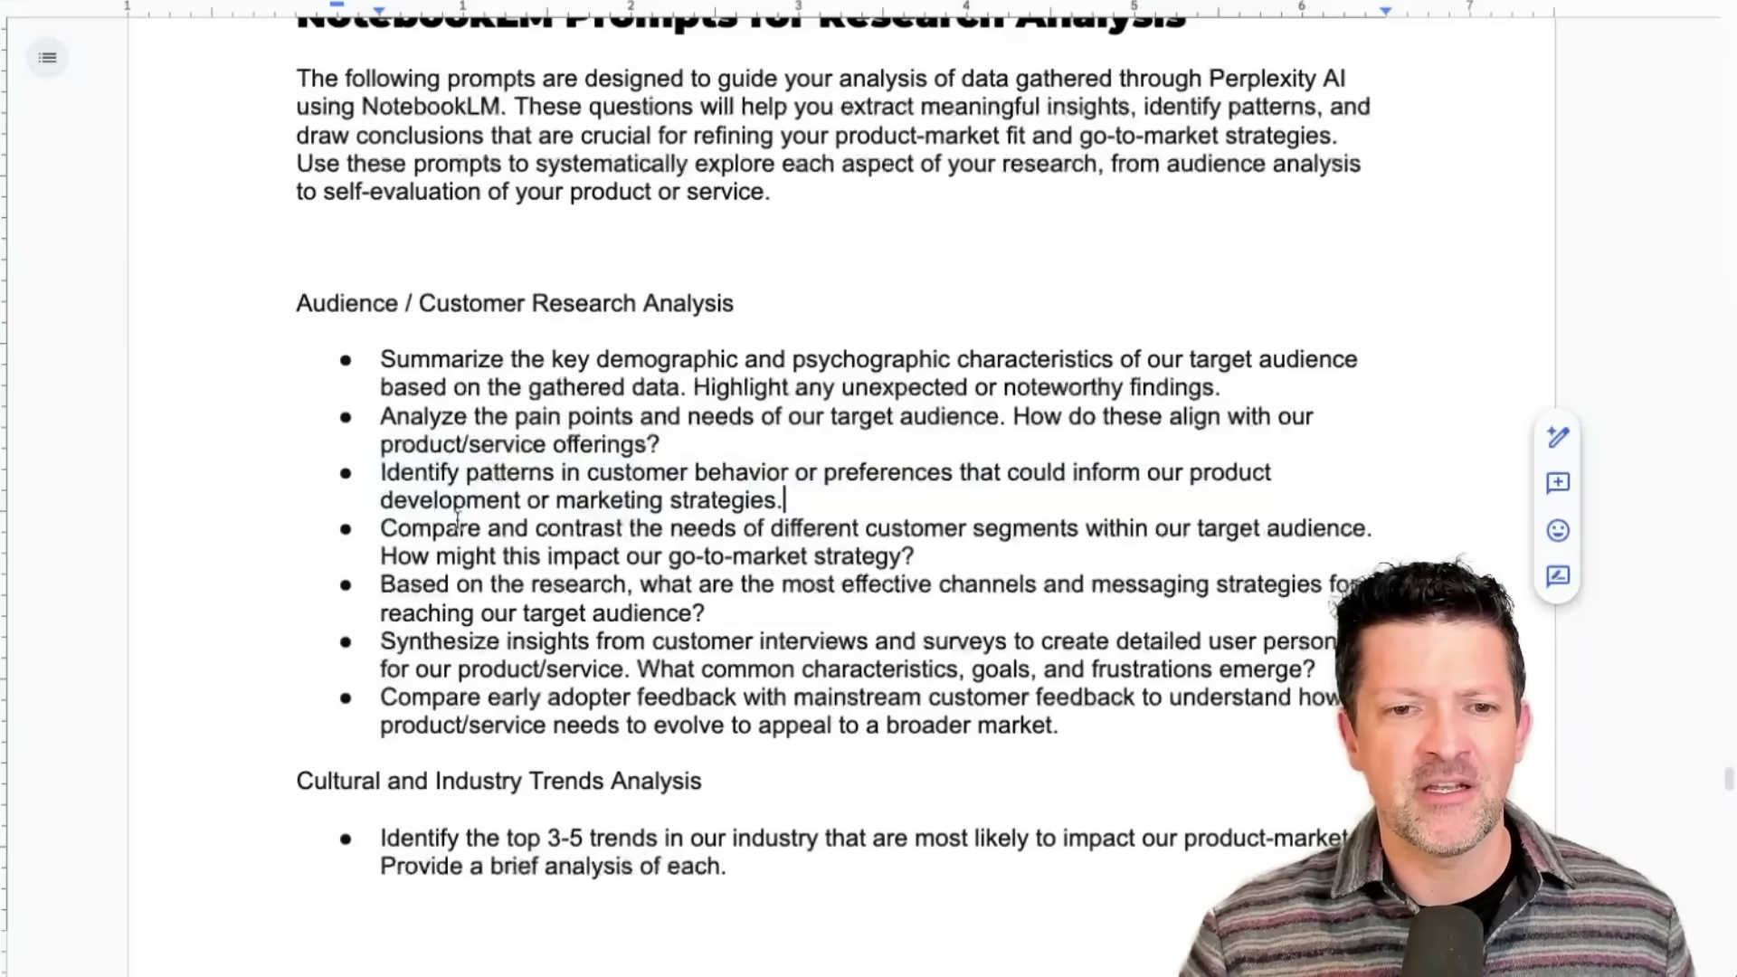
left_click_drag(378, 529, 943, 556)
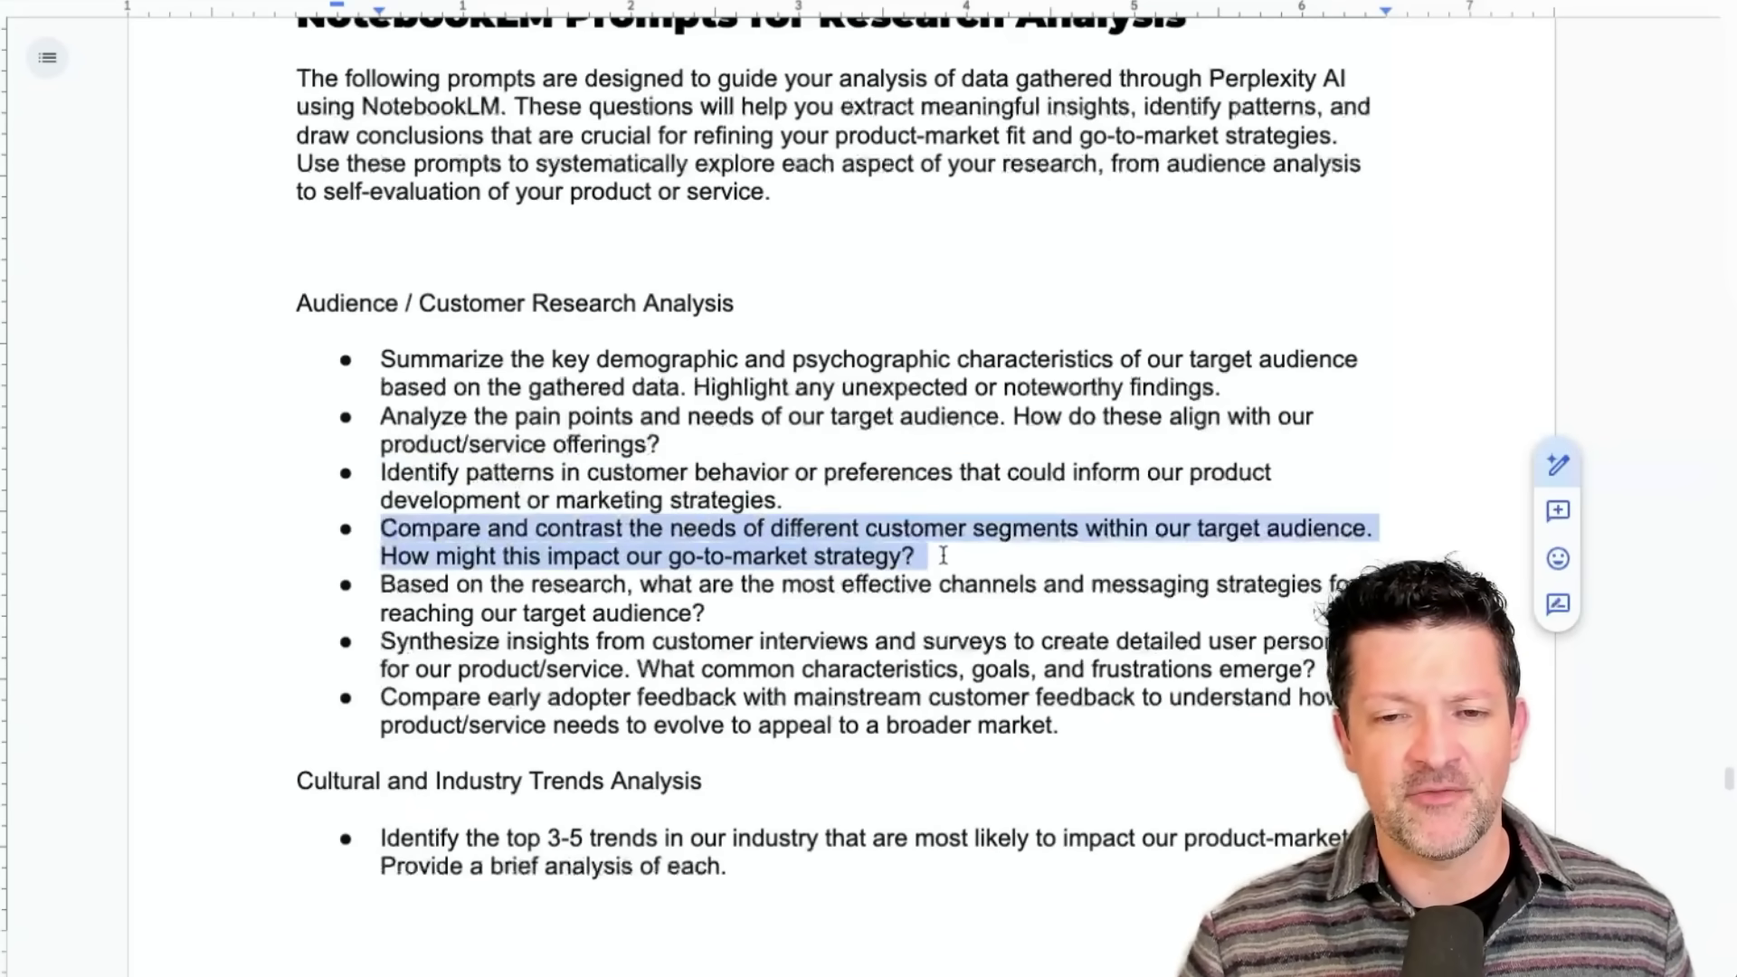
left_click(943, 556)
scroll(945, 555, "down", 3)
scroll(945, 554, "up", 1)
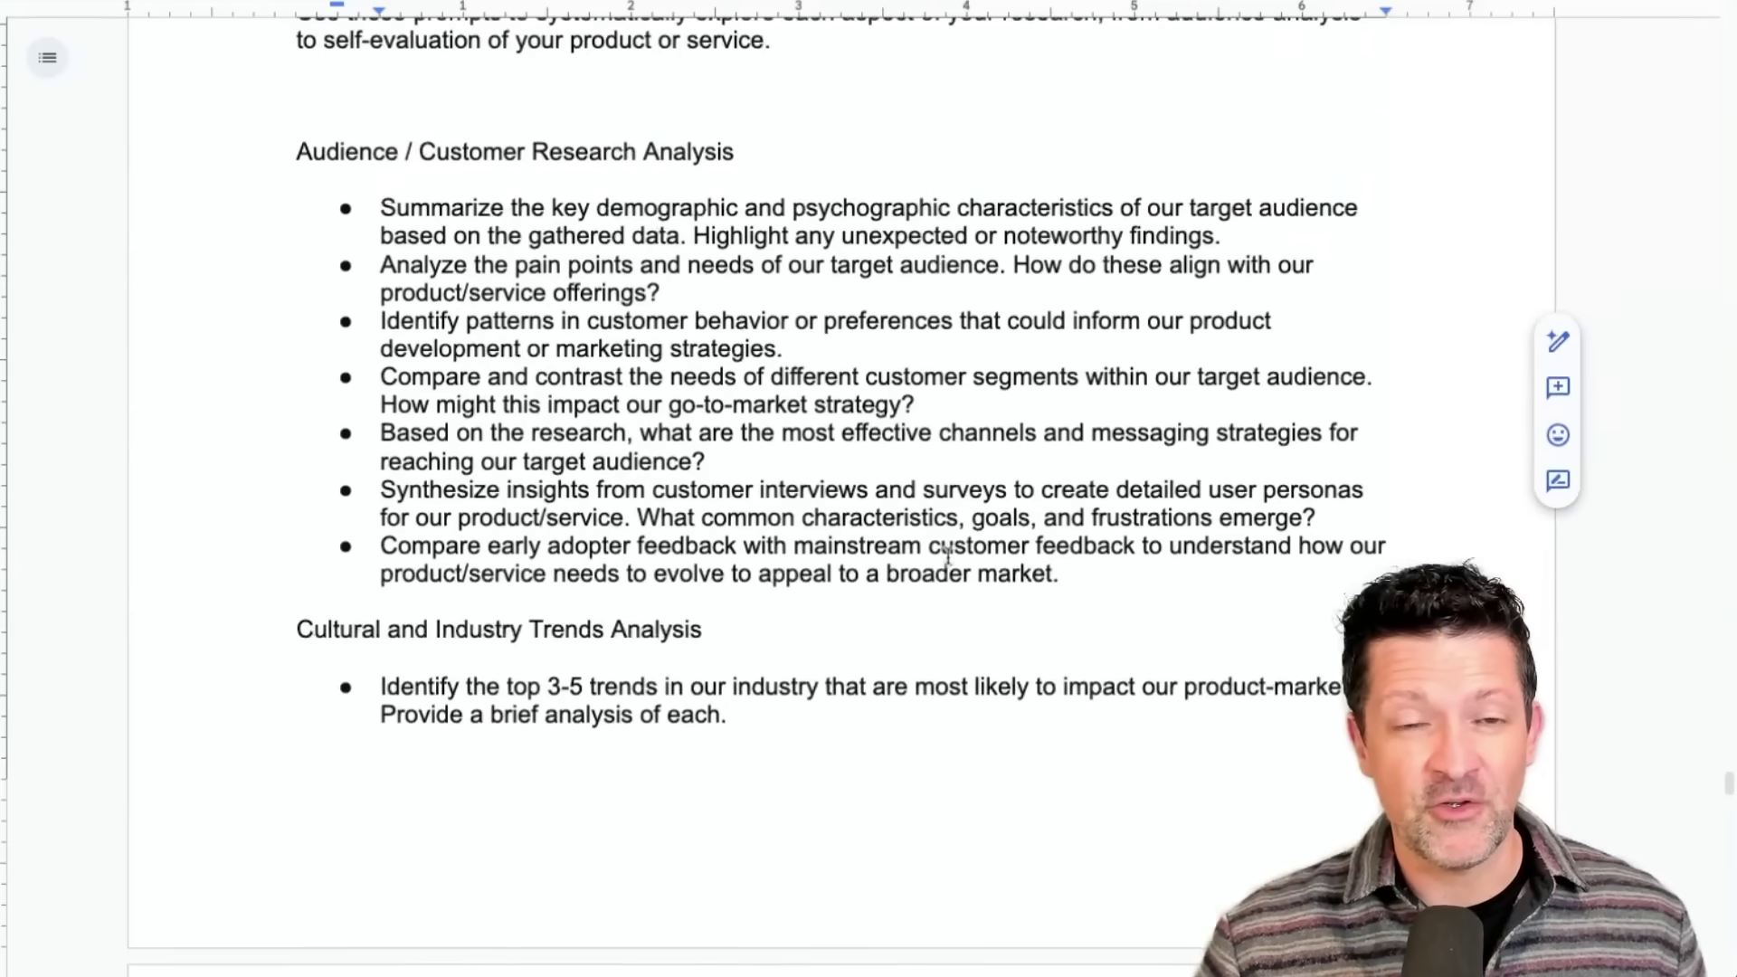
scroll(946, 554, "down", 14)
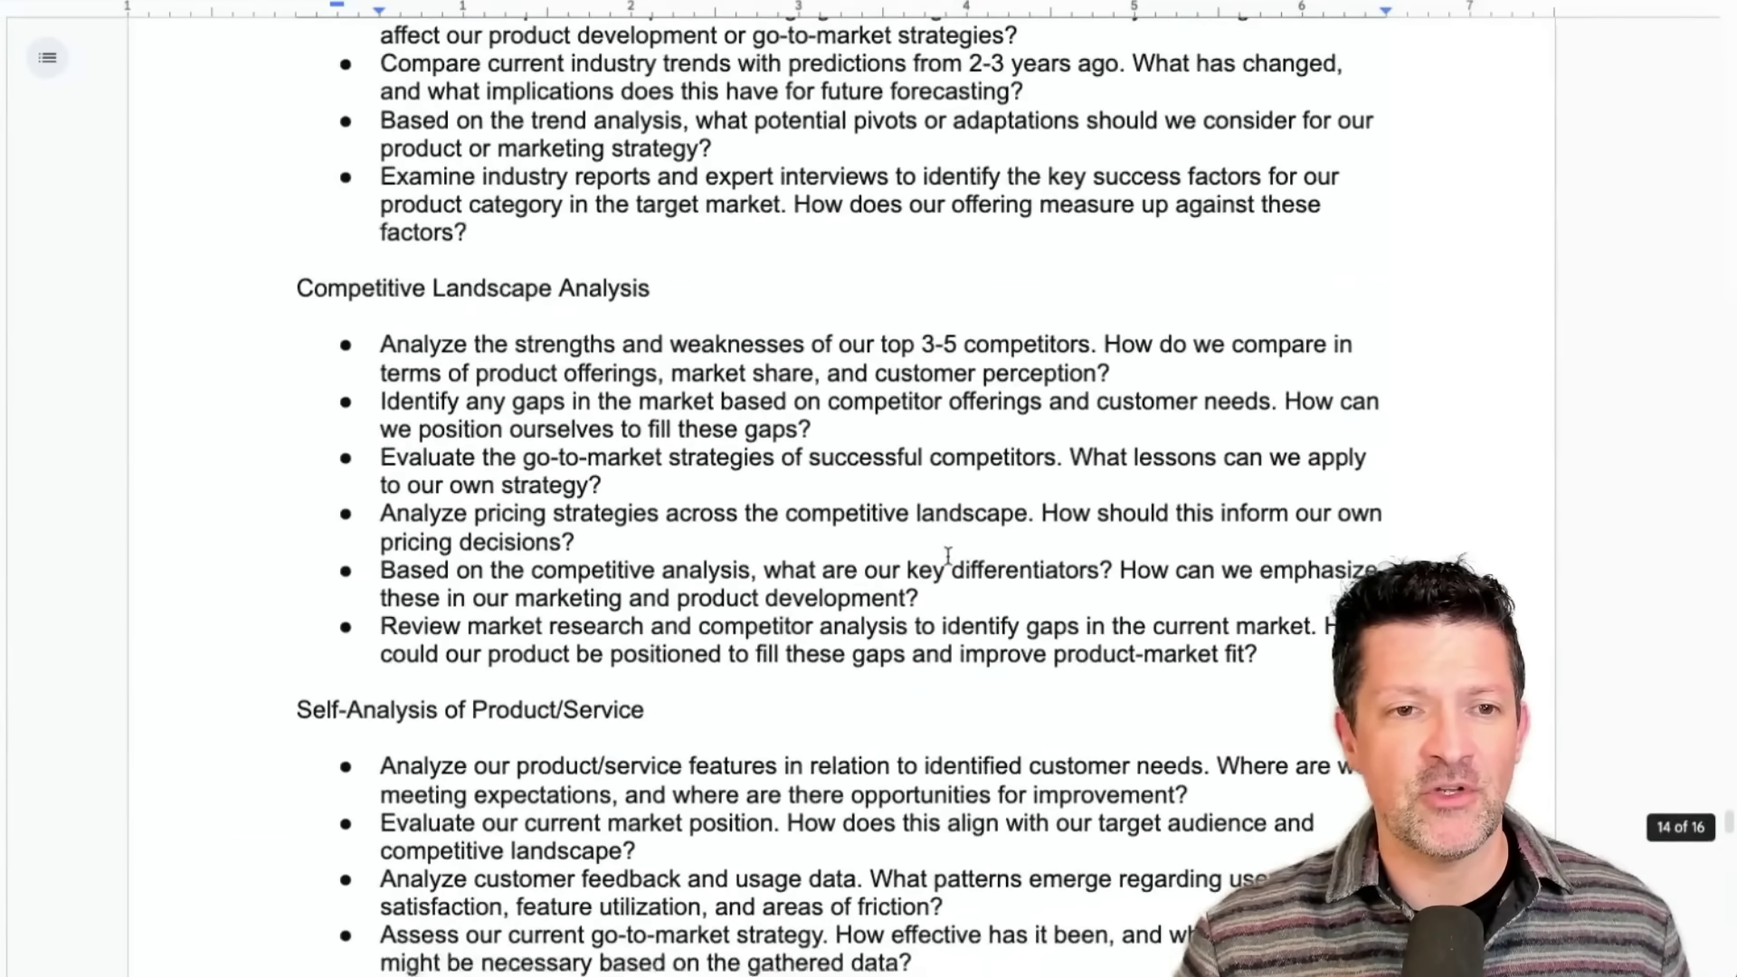
scroll(947, 554, "down", 5)
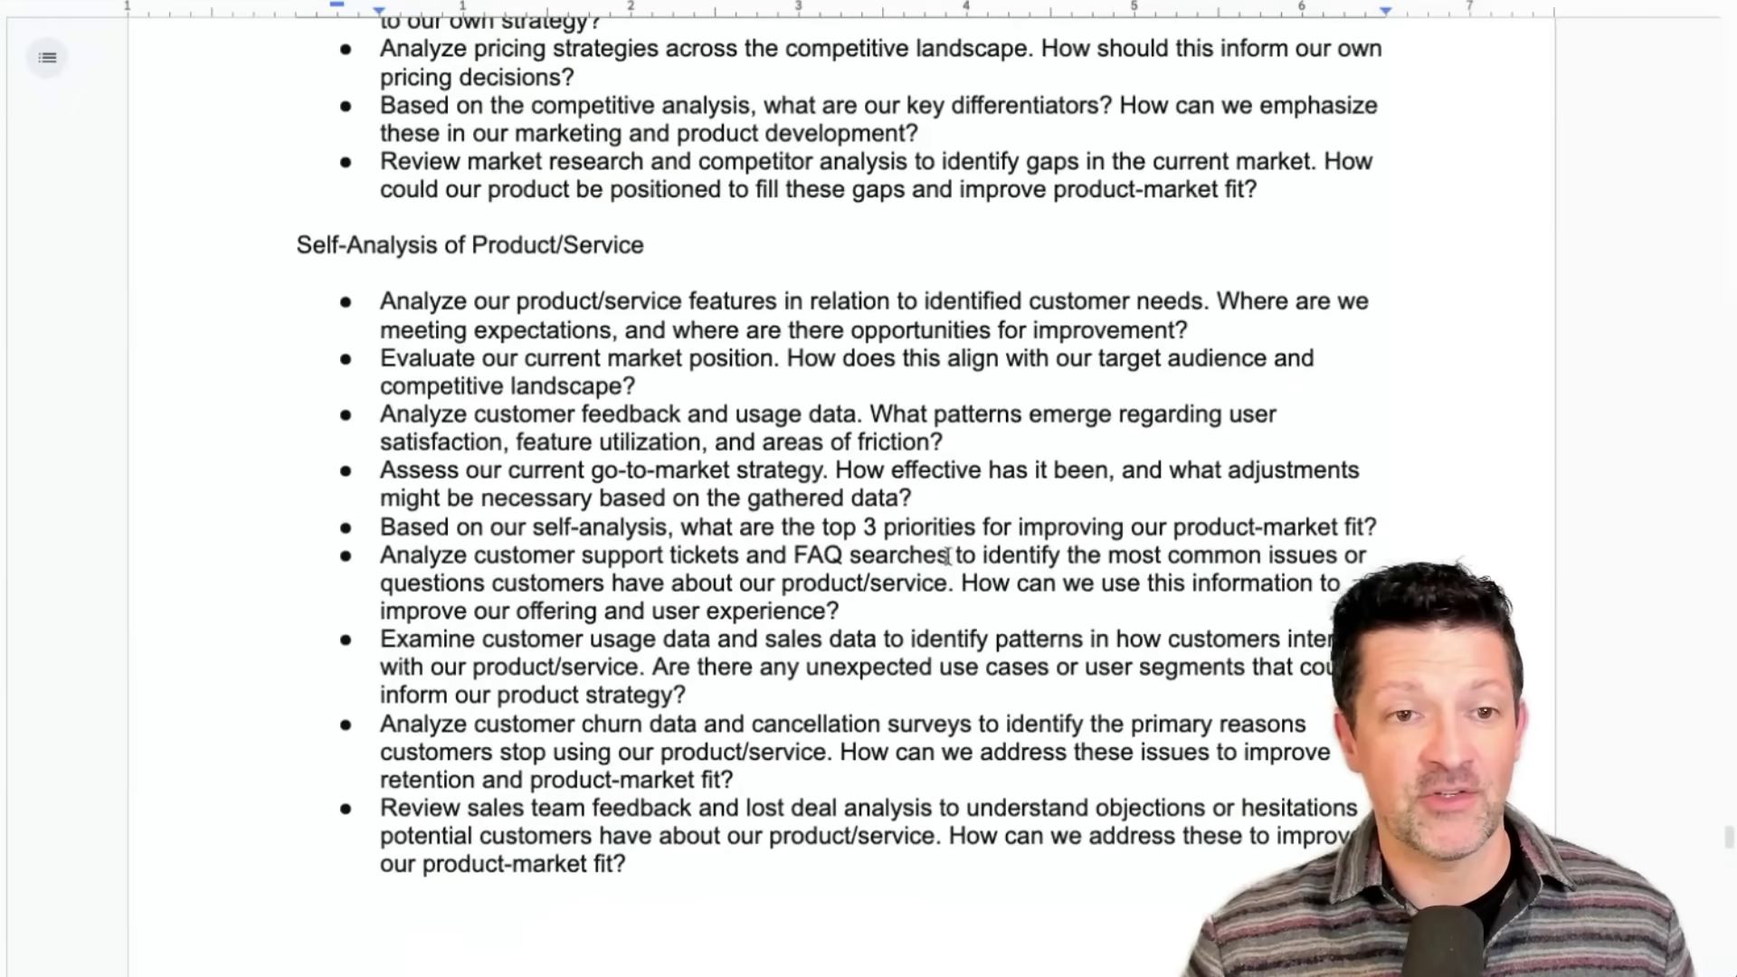
scroll(947, 555, "down", 1)
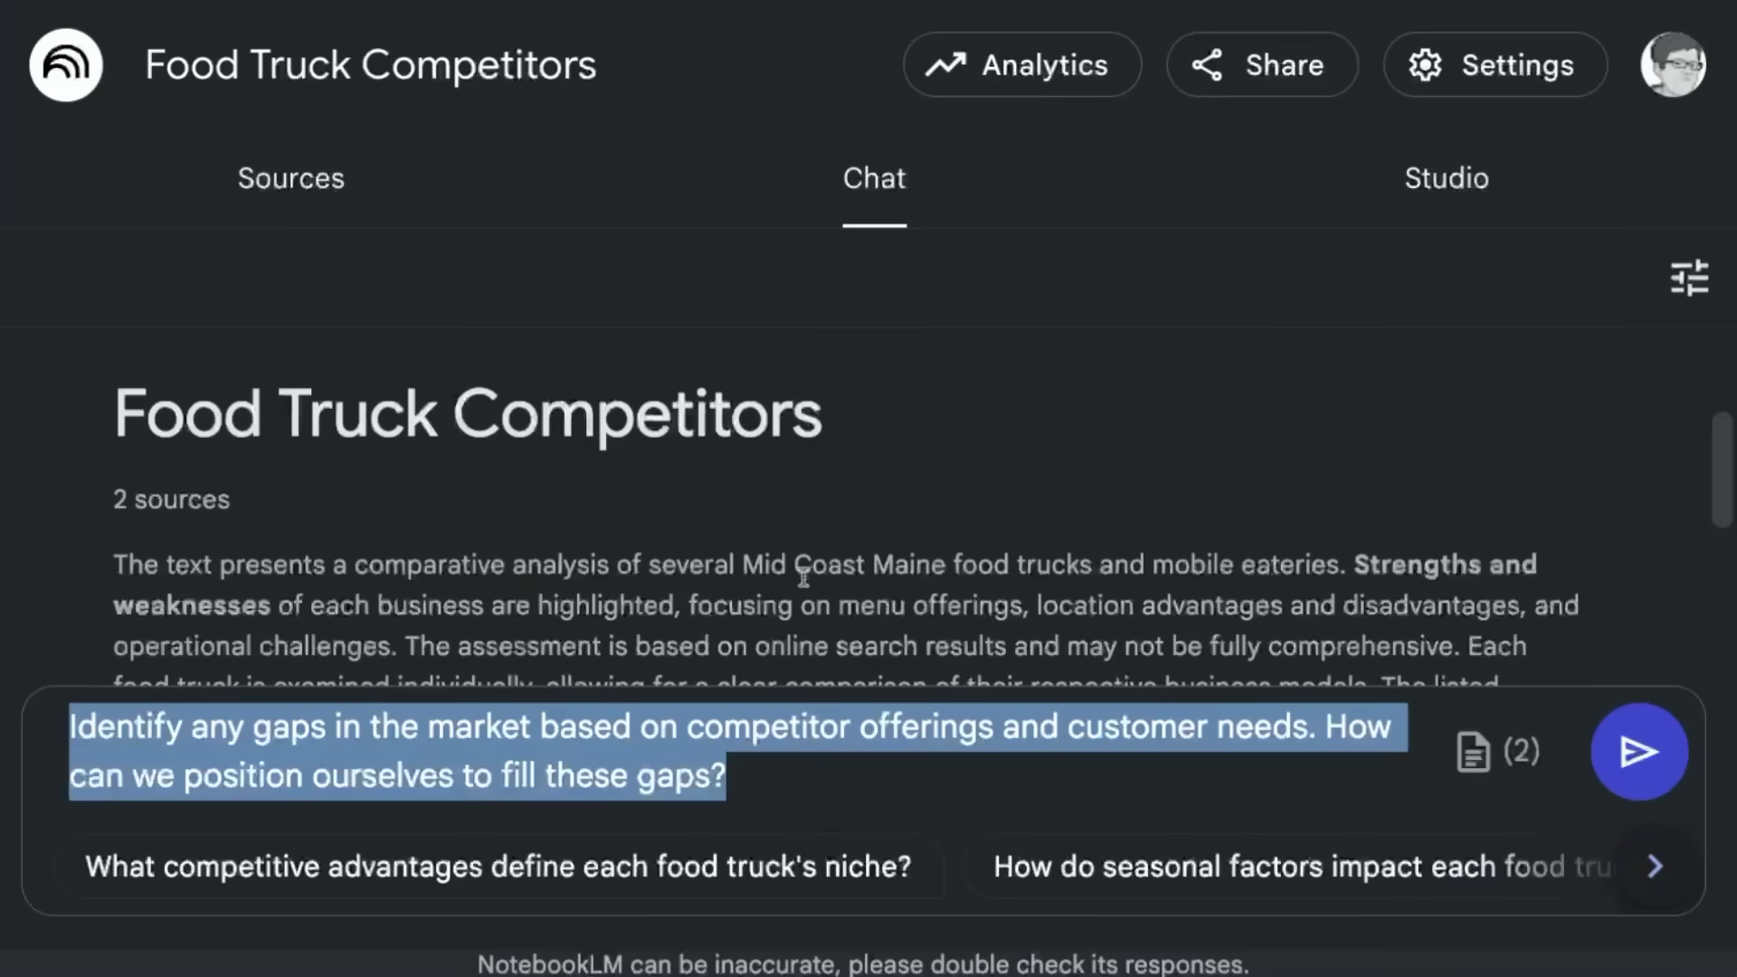
Step: In NotebookLM's Food Truck Competitors notebook, ask to identify market gaps based on competitor offerings and customer needs and how to position to fill them
left_click(791, 779)
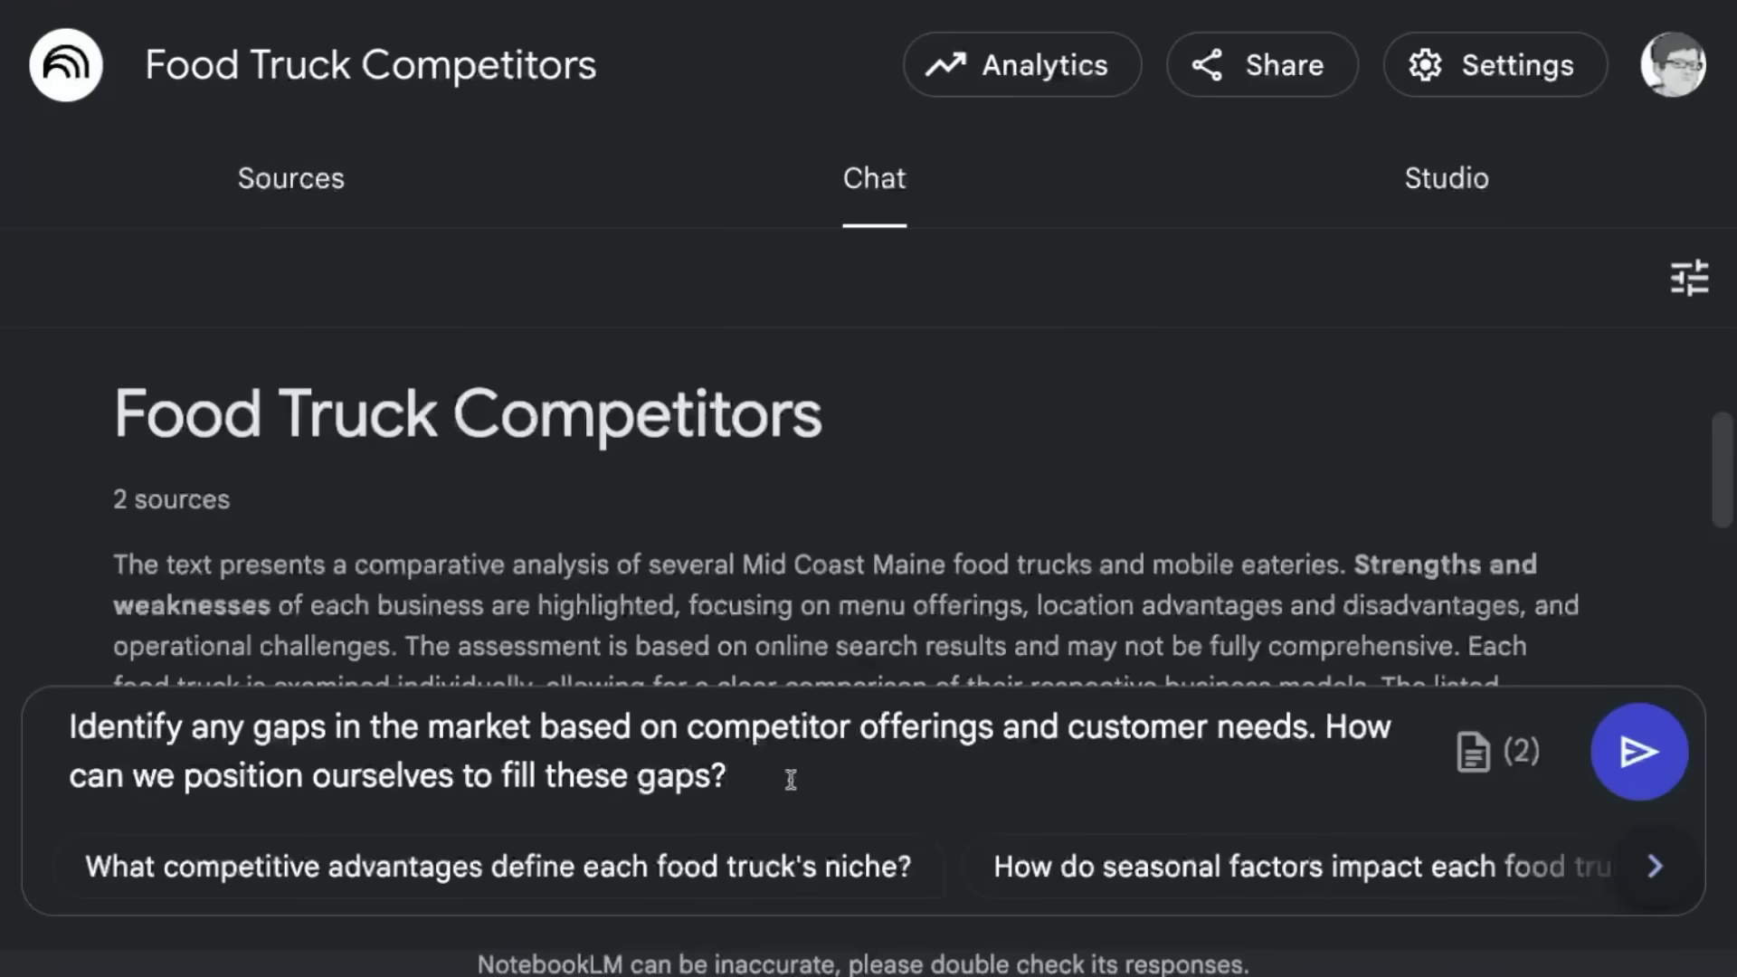
left_click(1619, 764)
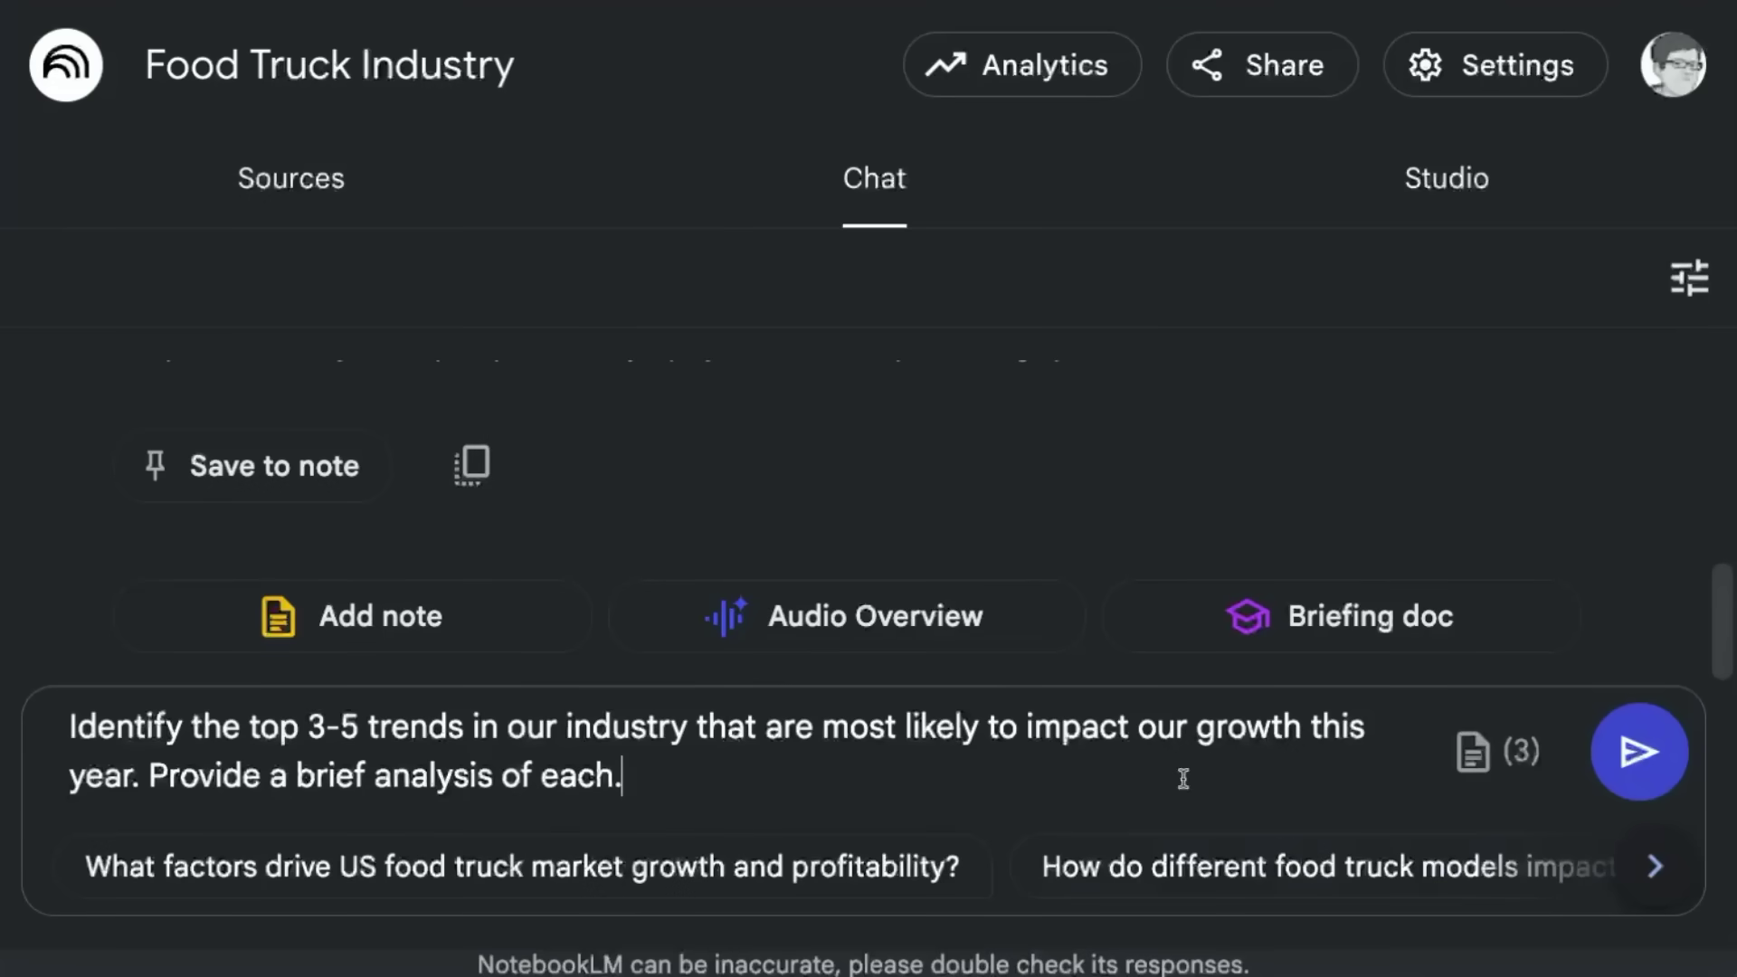
Step: In the Food Truck Industry notebook, ask for the top 3-5 trends impacting growth this year, then for the impact of emerging technologies
left_click(1640, 769)
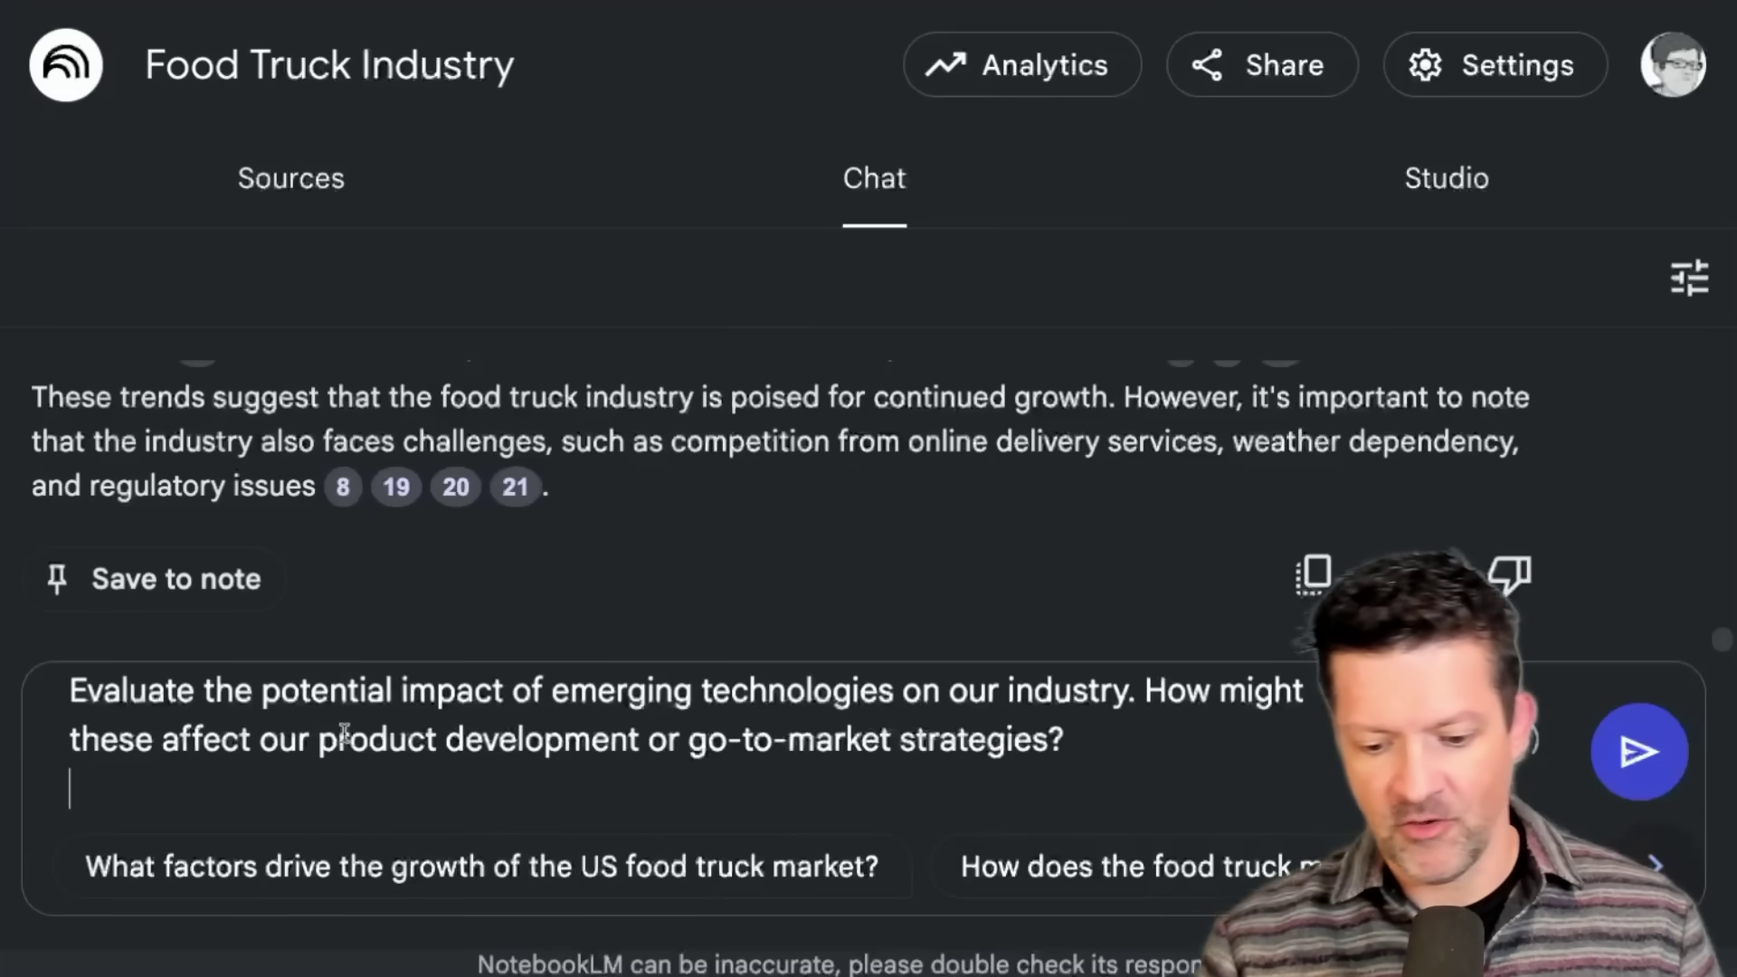
key("Return")
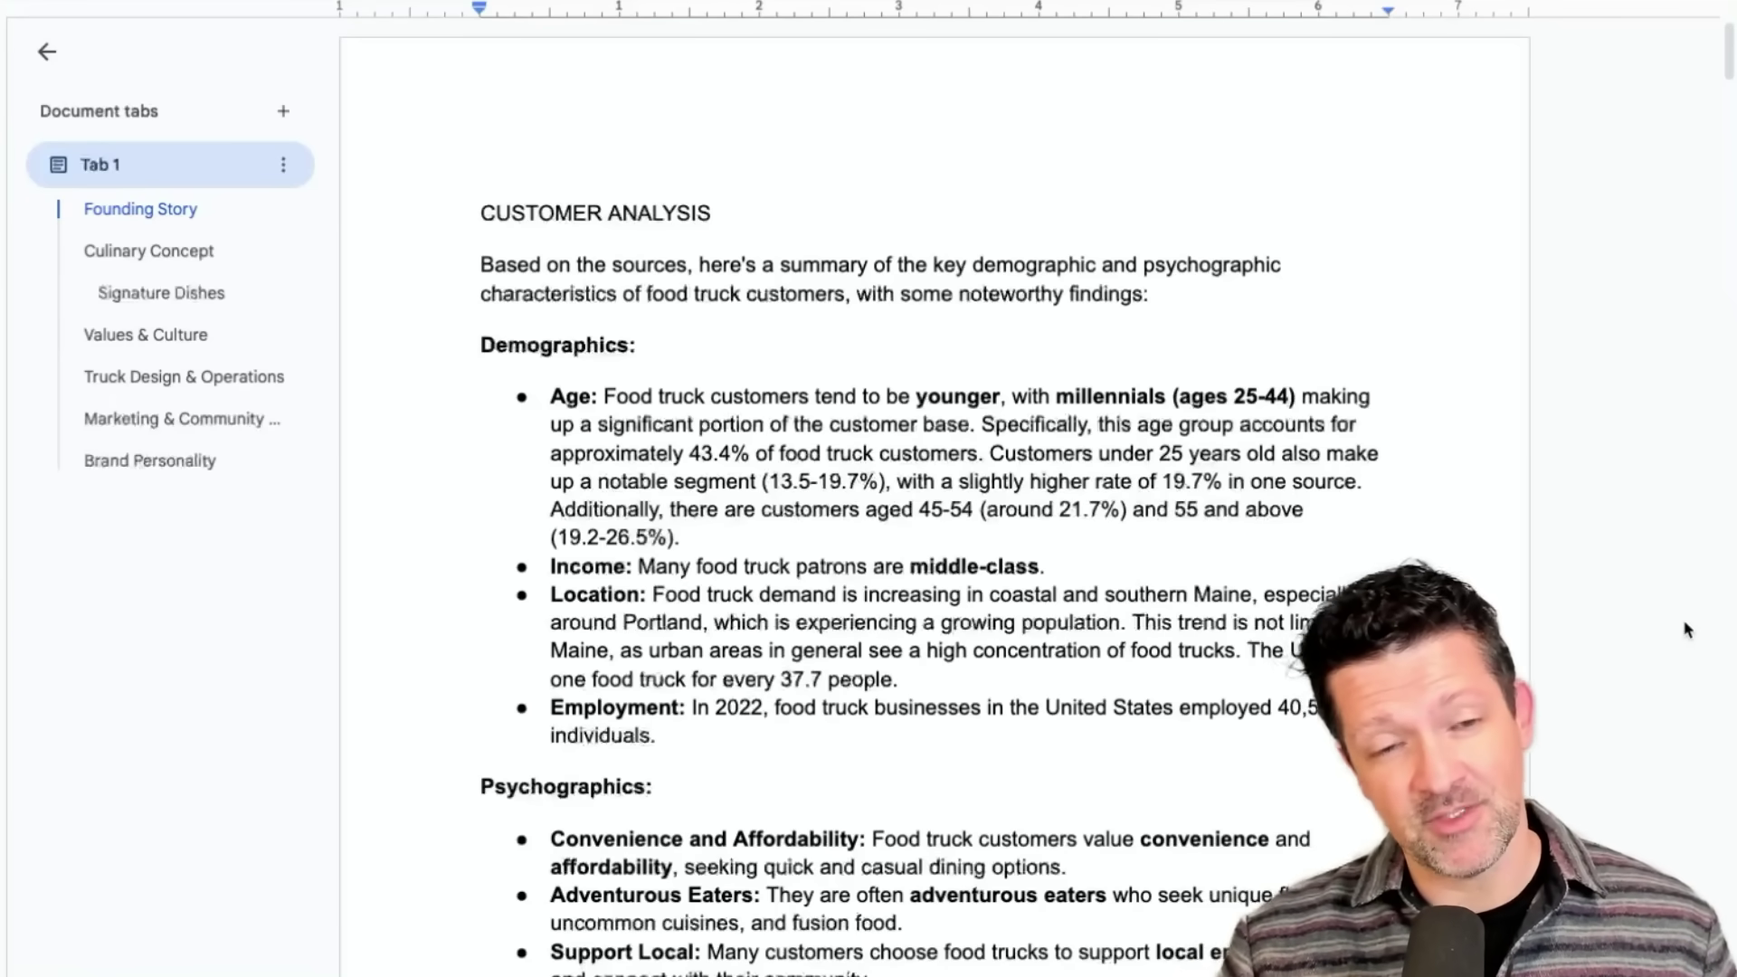
Step: Switch to the compiled Google Docs research document and review its customer, competitor and industry analysis sections
scroll(1686, 629, "down", 1)
scroll(1686, 629, "down", 15)
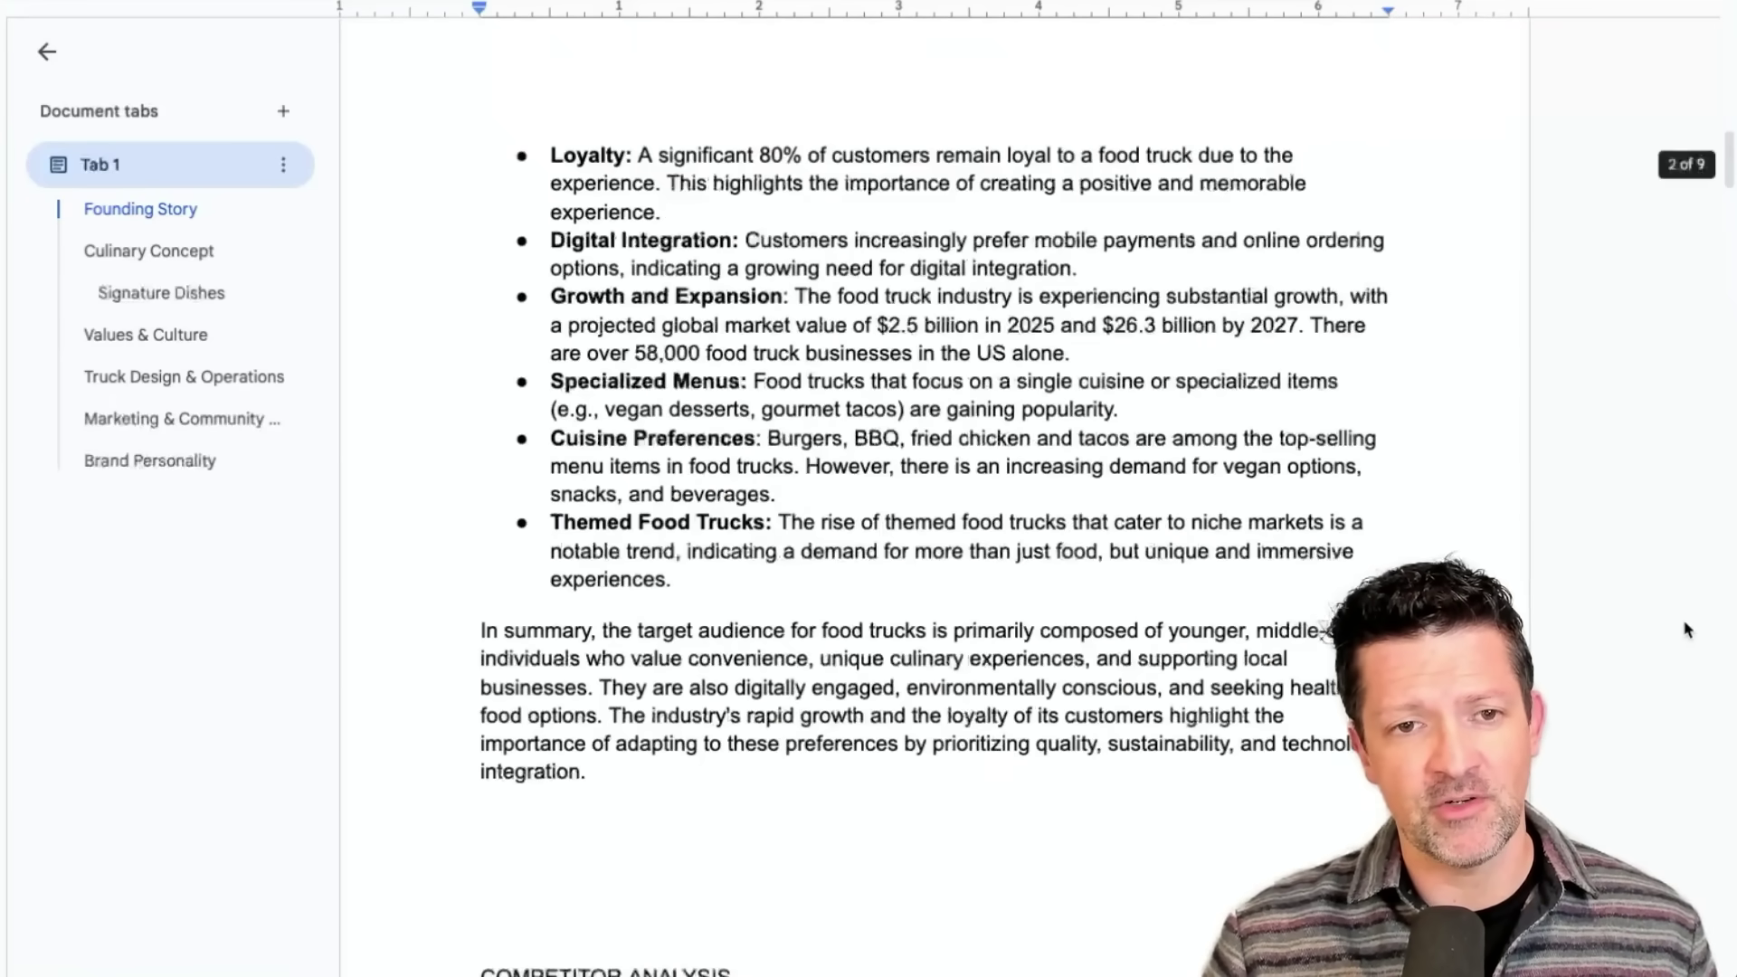
scroll(1687, 629, "down", 15)
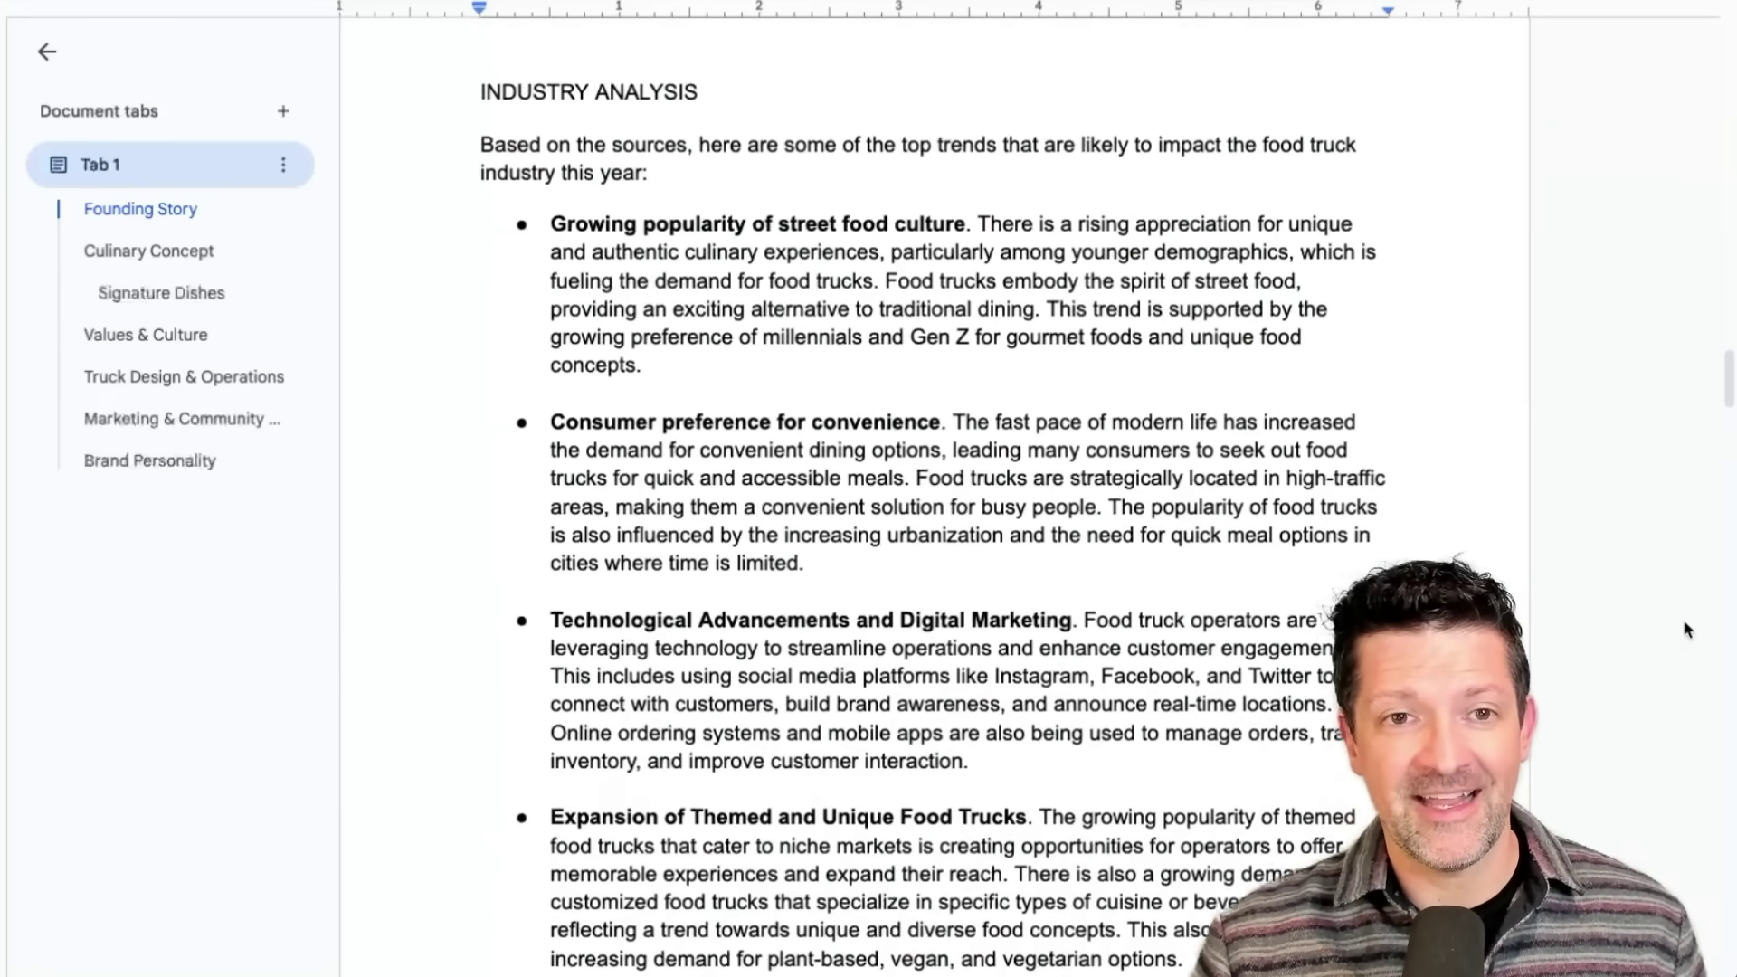
Step: Copy the Initial Instructions prompt, including the "HERE ARE THE RESOURCES:" line, from the Google Docs guide into a new ChatGPT o1 pro message
scroll(1687, 629, "down", 10)
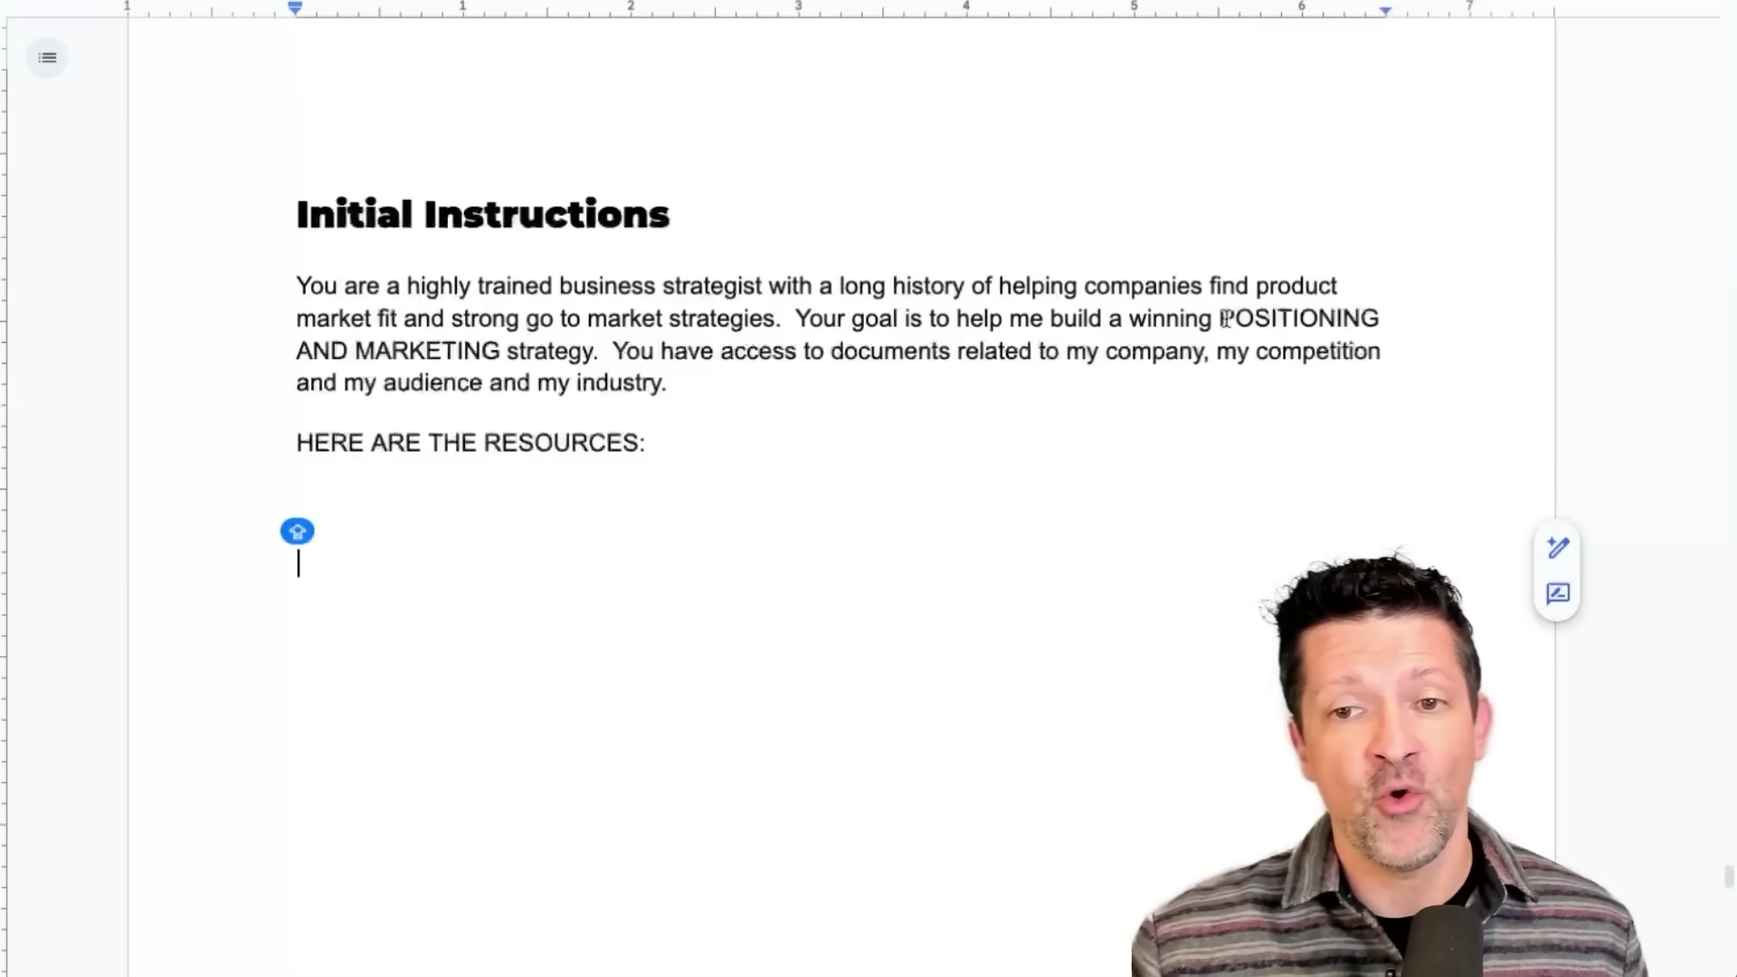
left_click_drag(1215, 318, 736, 378)
left_click(608, 349)
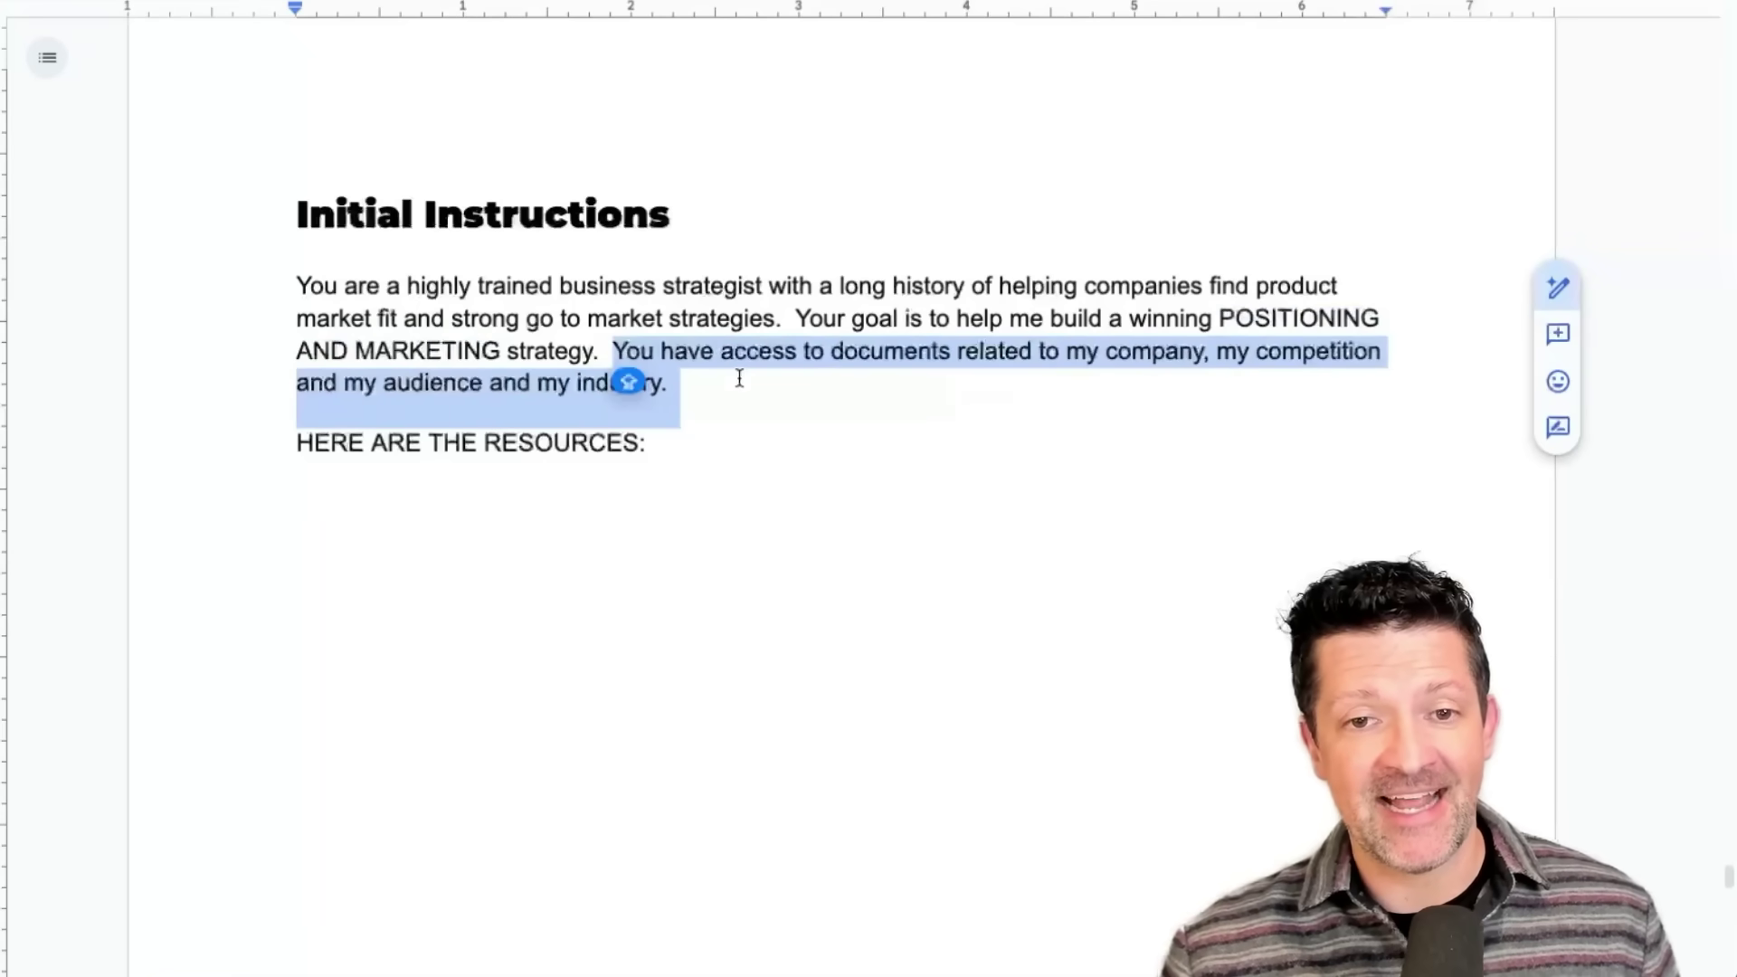
left_click(733, 385)
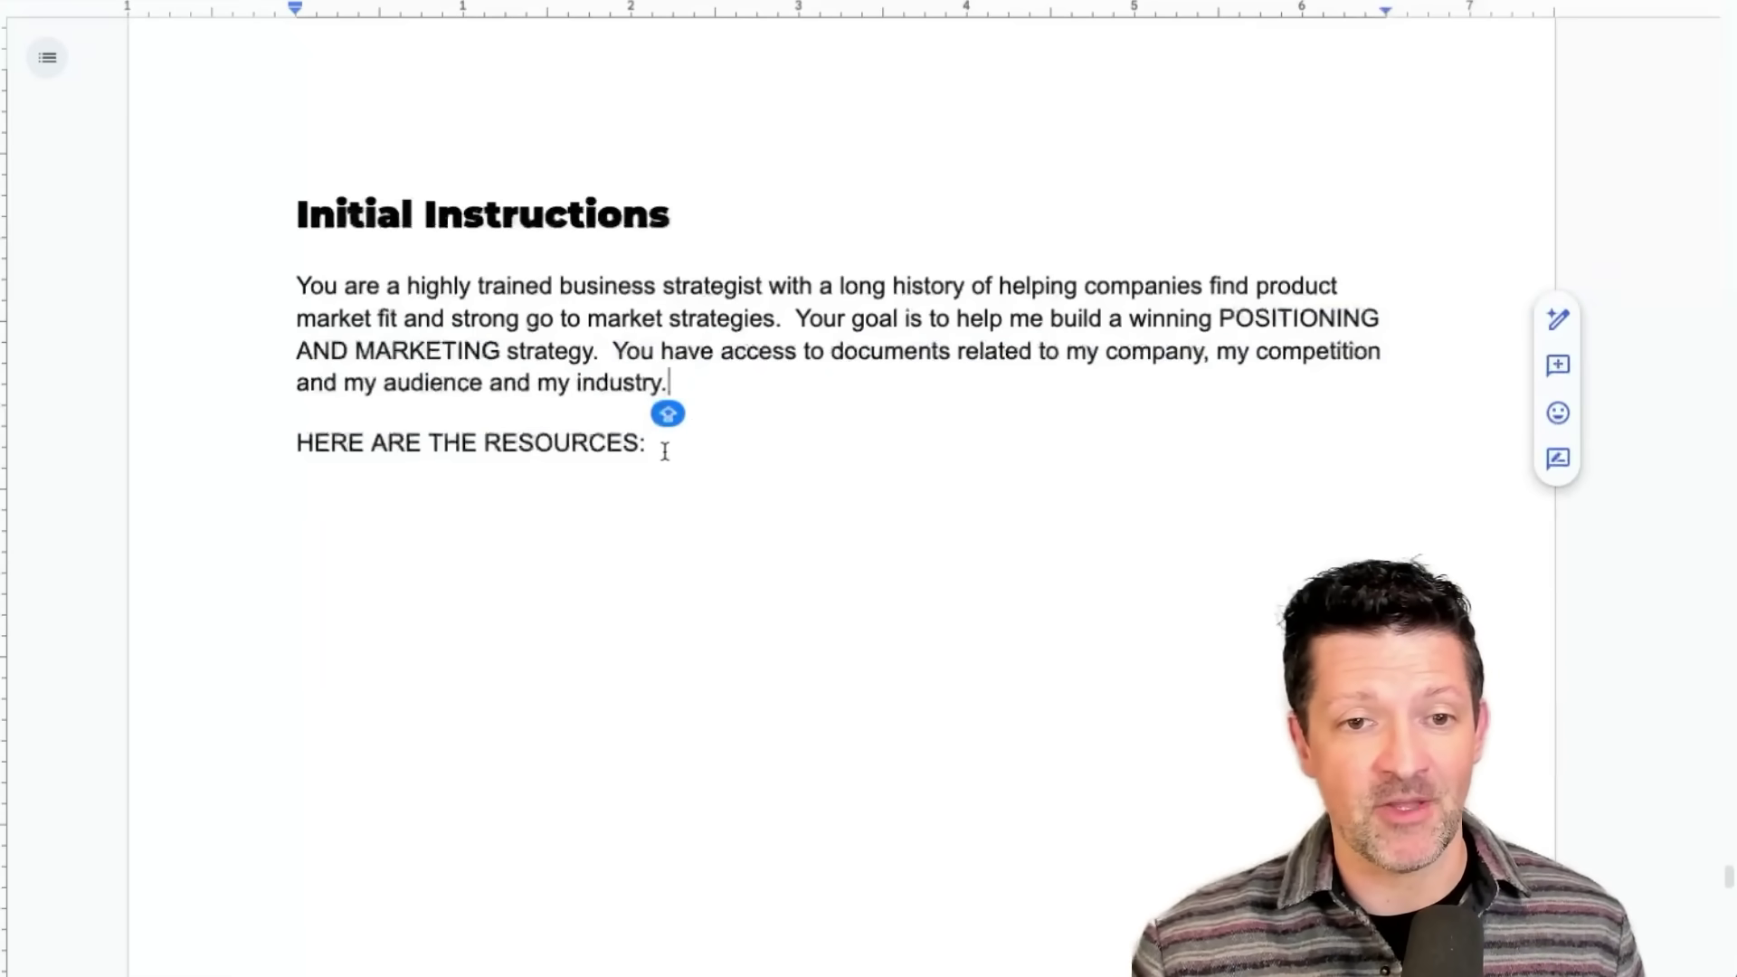
left_click_drag(295, 286, 756, 477)
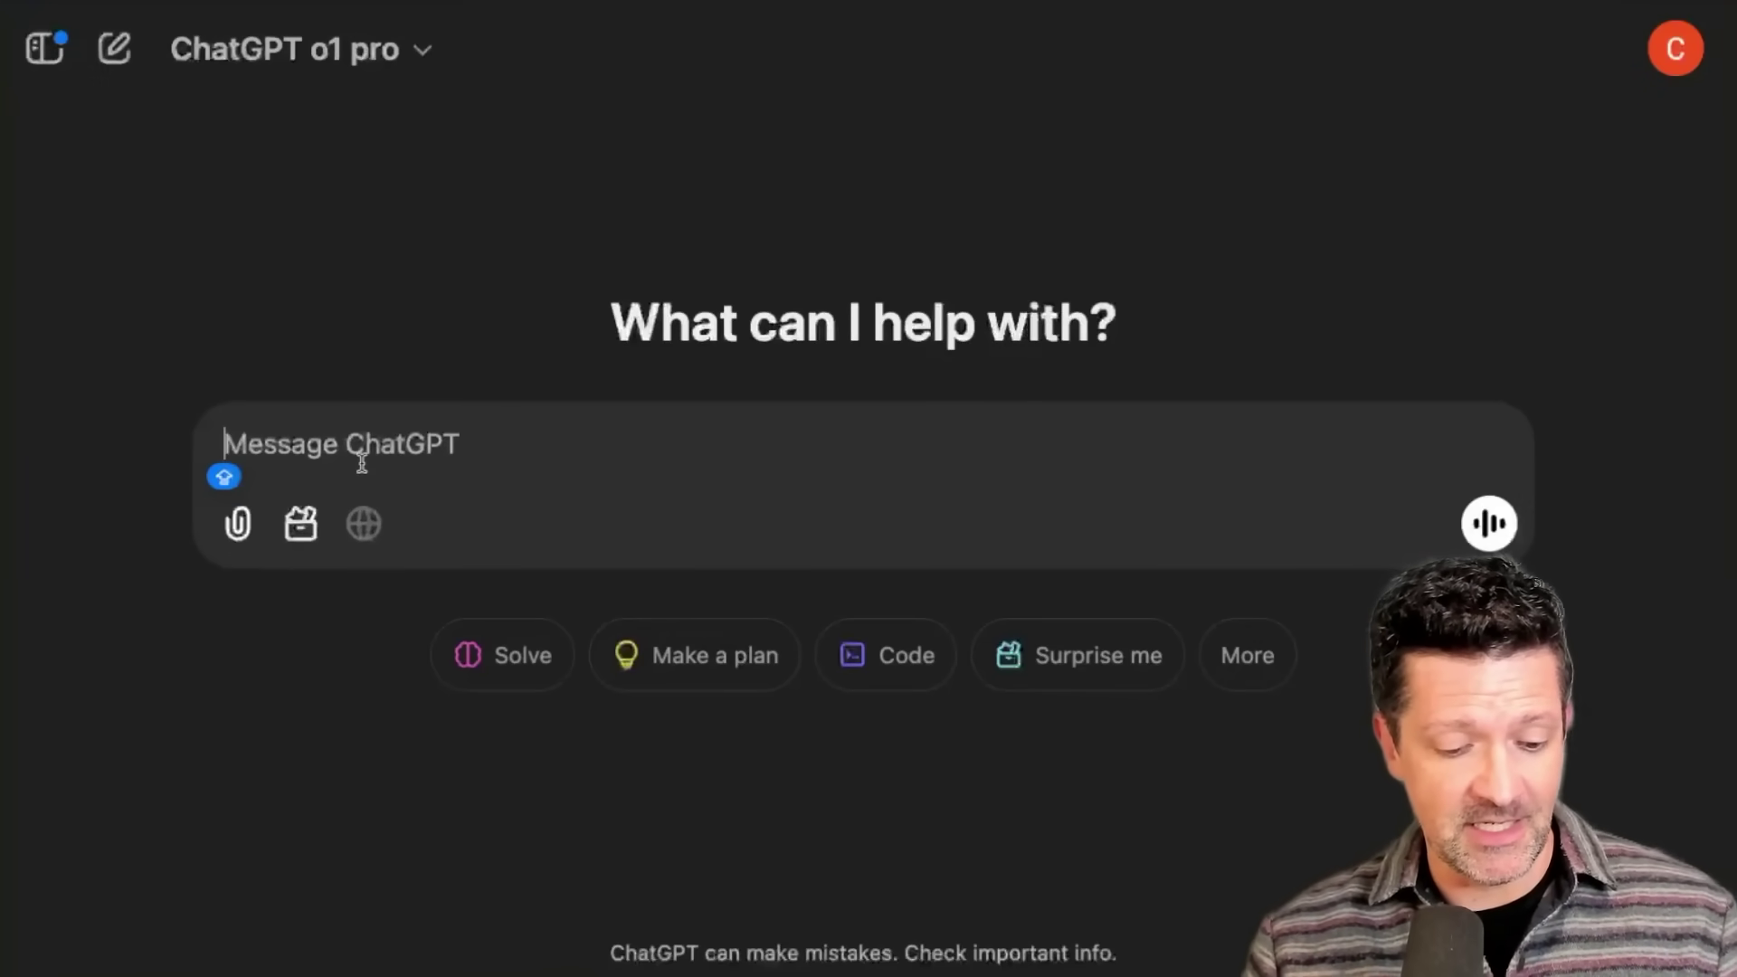
type("You are a highly trained business strategist with a long history of helping companies find product market fit and strong go to market strategies.  Your goal is to help me build a winning POSITIONING AND MARKETING strategy.  You have access to documents related to my company, my competition and my audience and my industry. HERE ARE THE RESOURCES:")
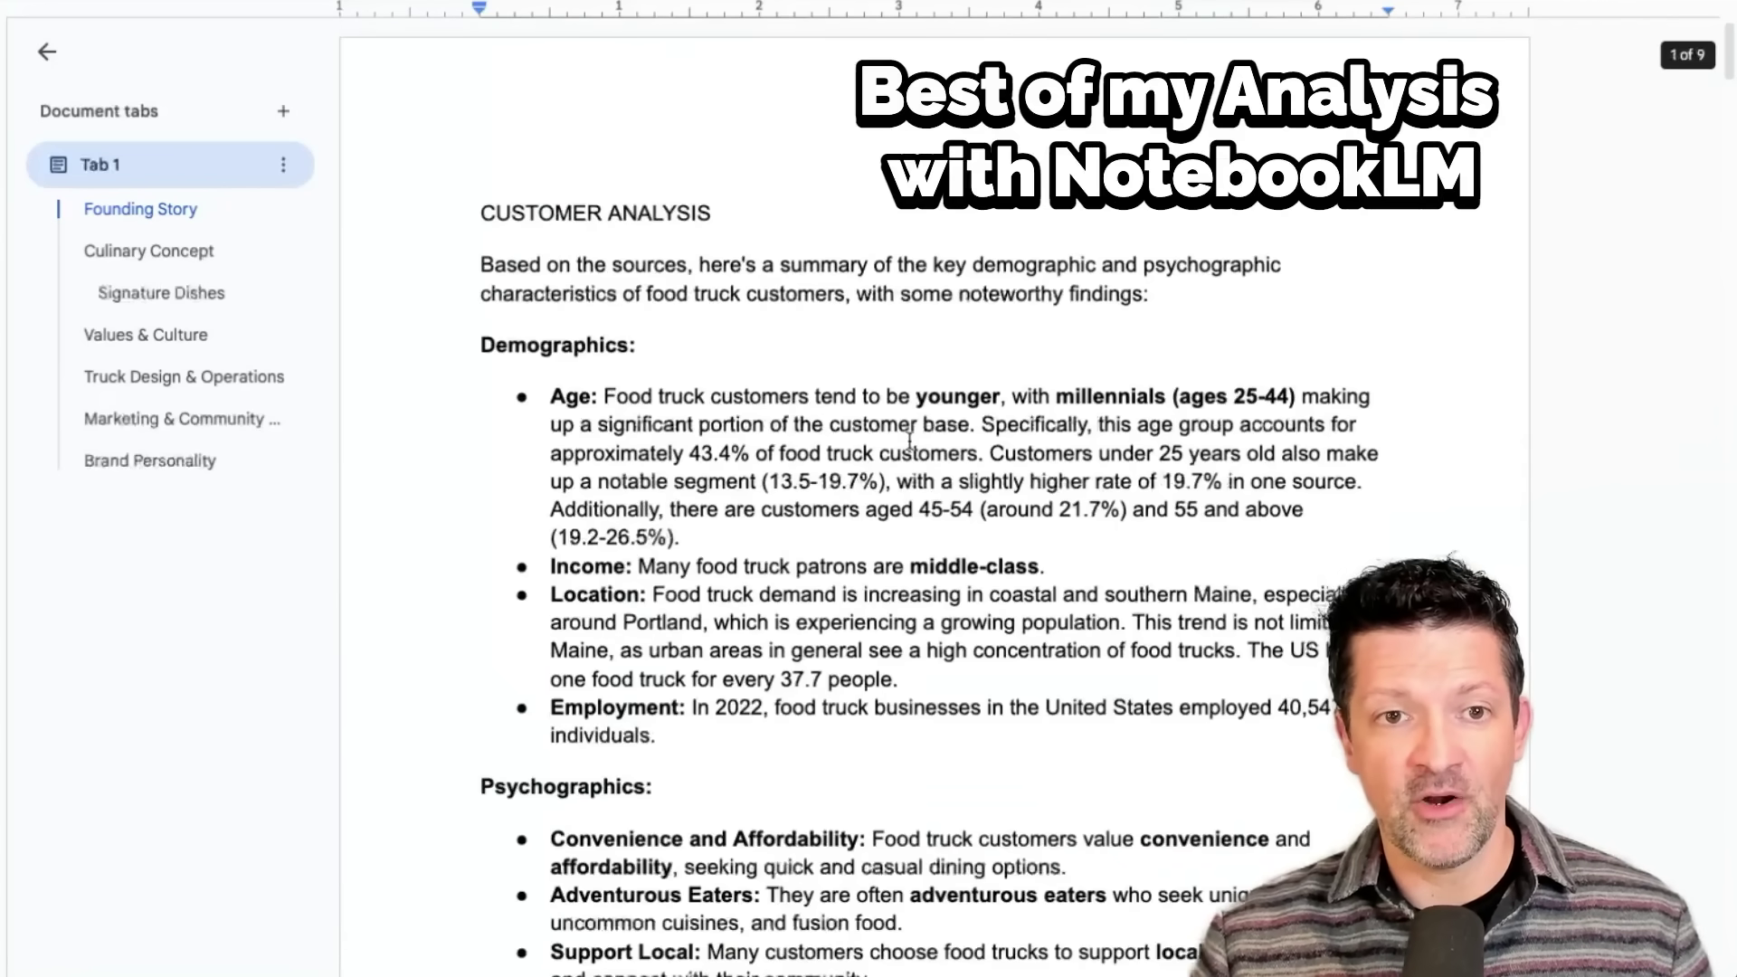
Step: Copy the entire compiled research document from Google Docs, add it below the instructions in the ChatGPT message, and send the prompt
key("super+a")
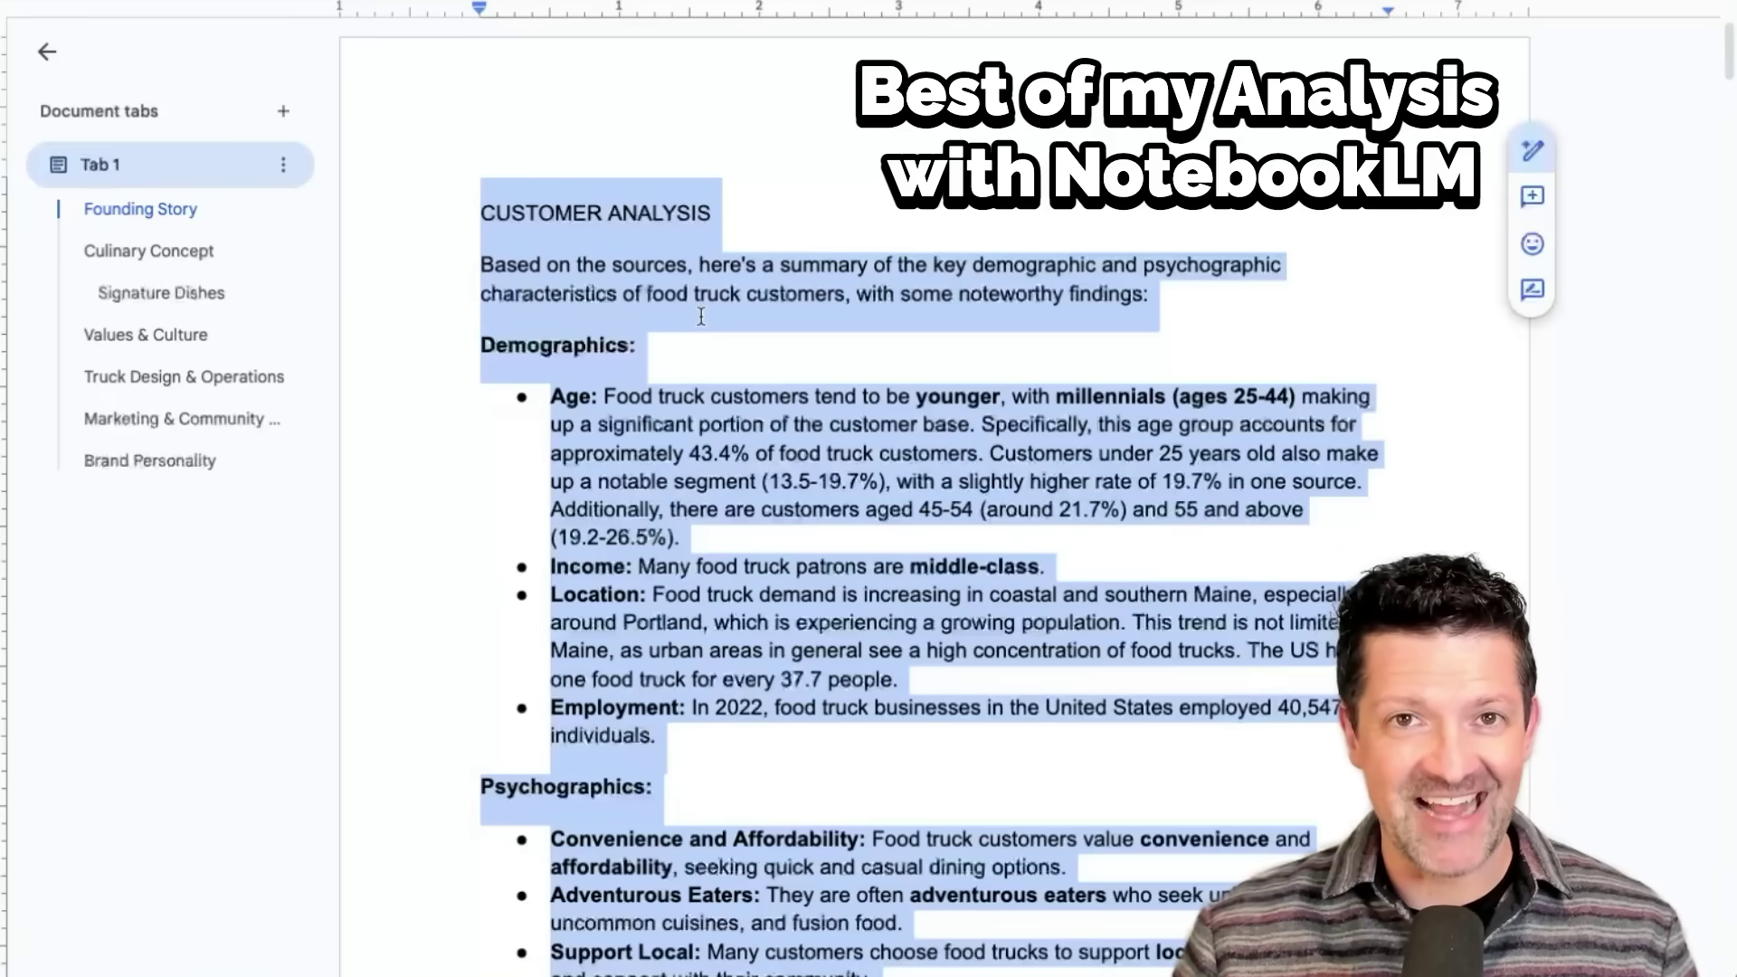
key("super+c")
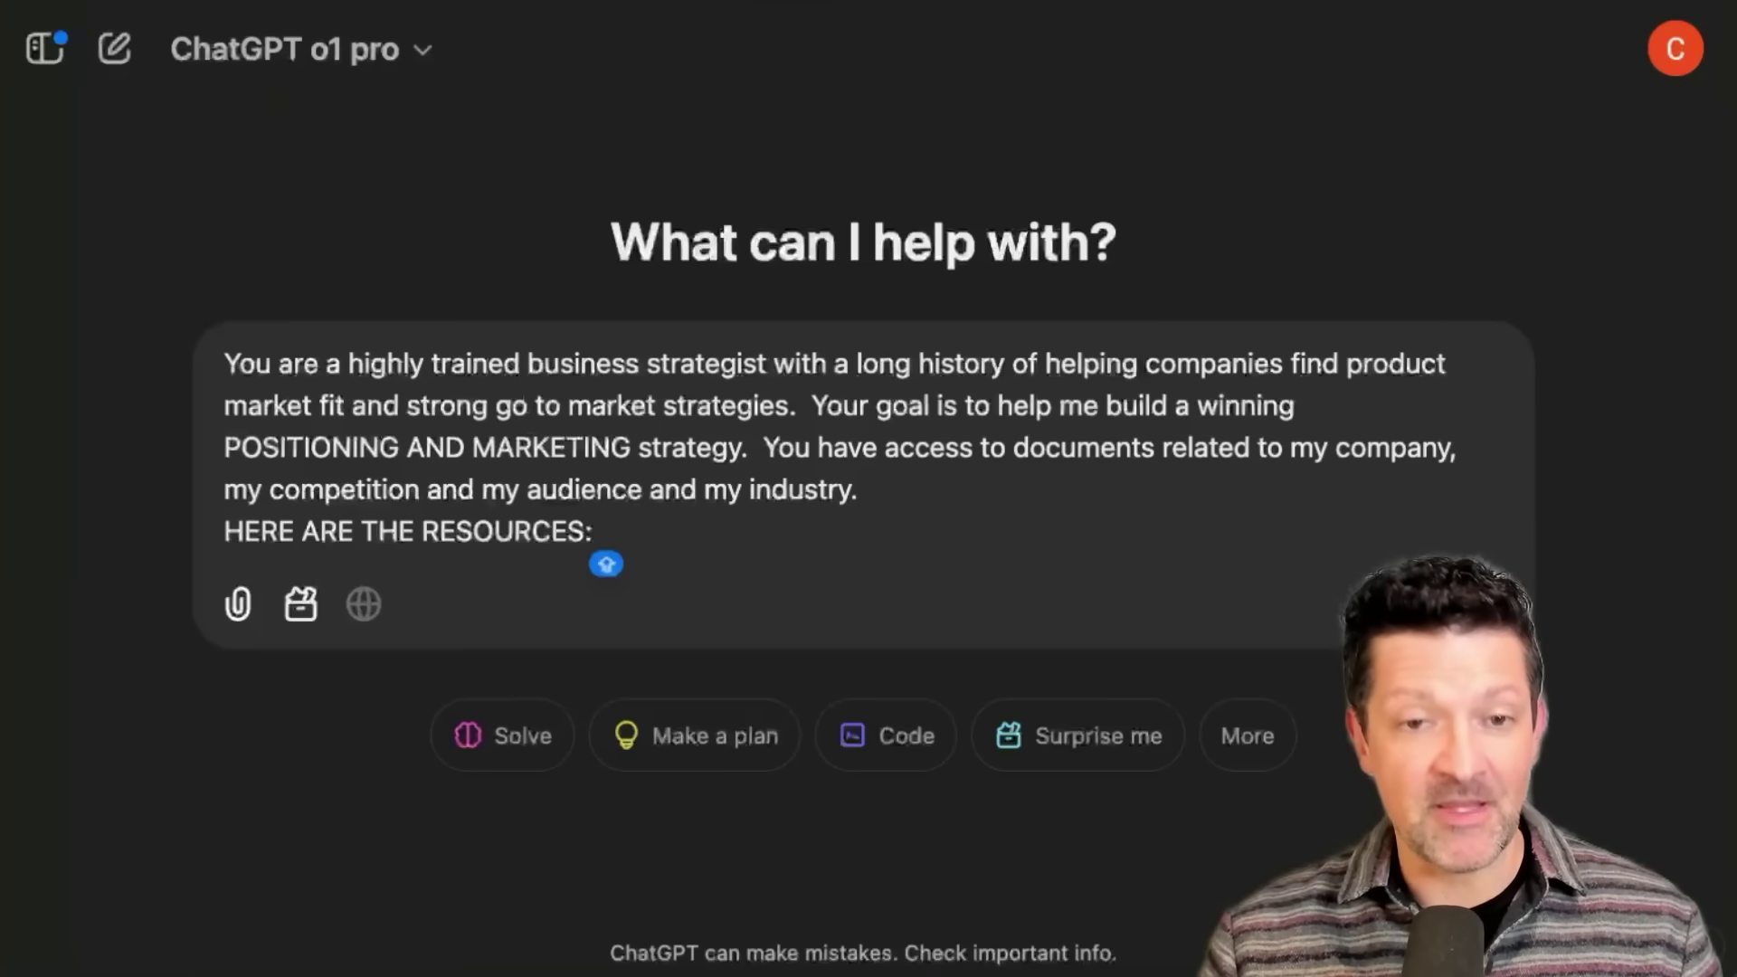
key("super+v")
key("Return")
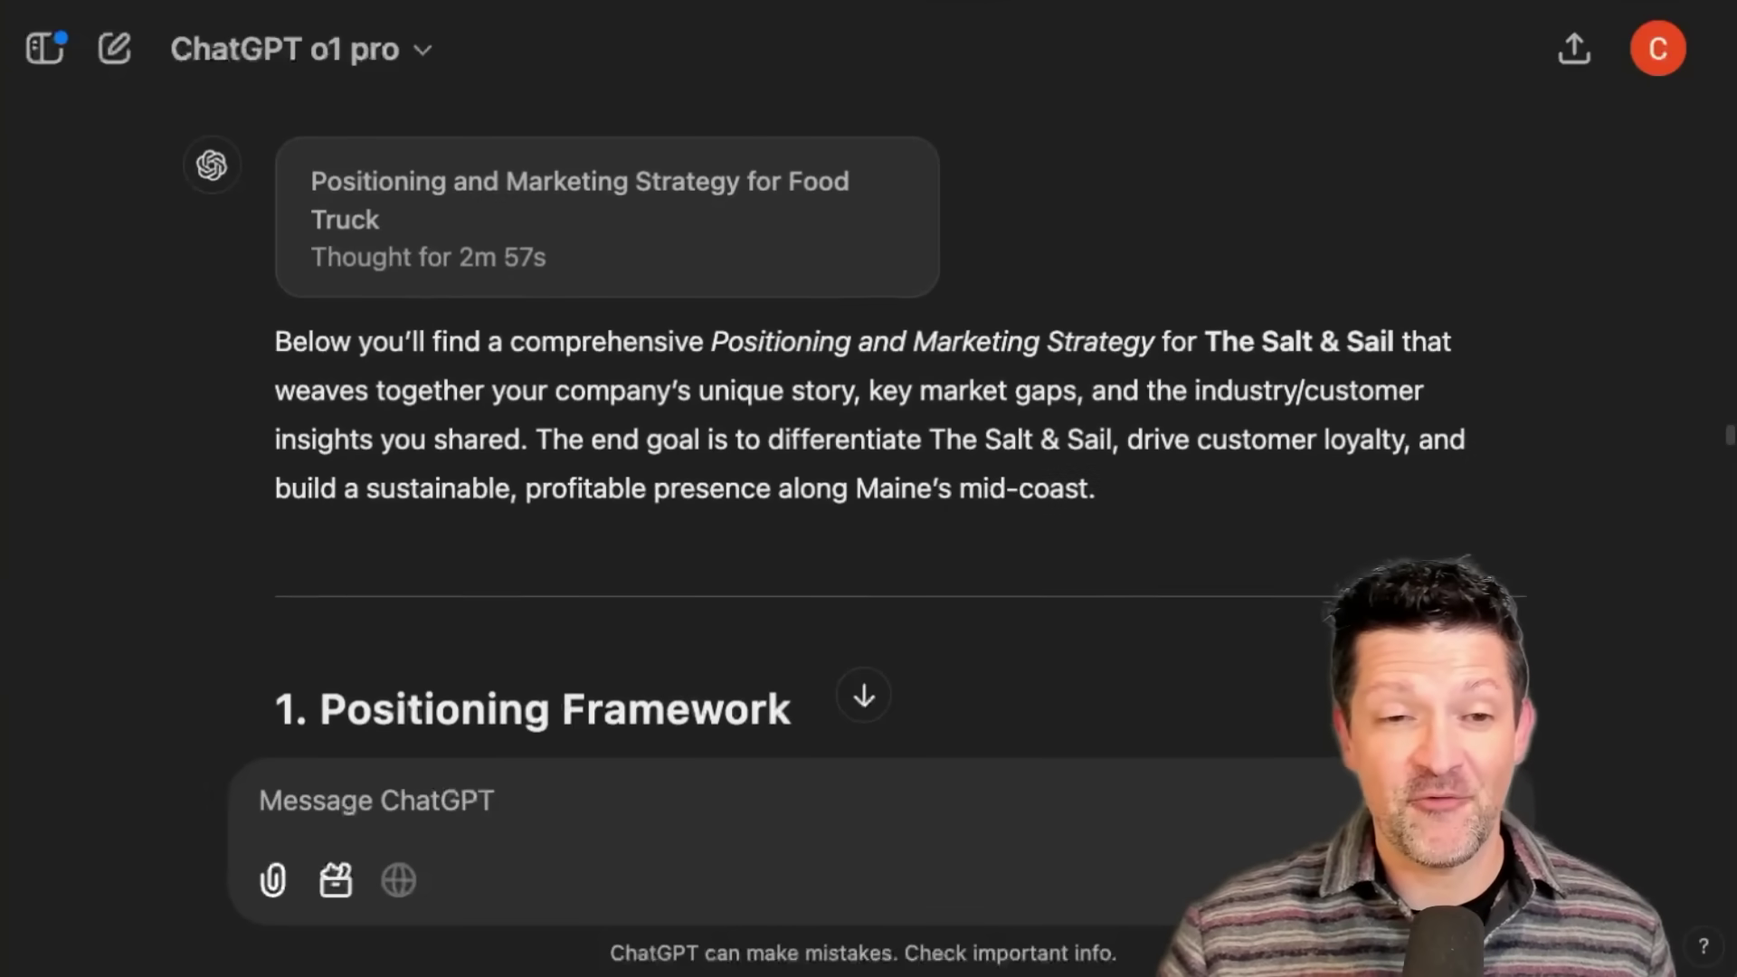
Step: Review the positioning framework, key differentiators, brand personality and target audience sections of ChatGPT's strategy for The Salt & Sail
scroll(868, 407, "down", 2)
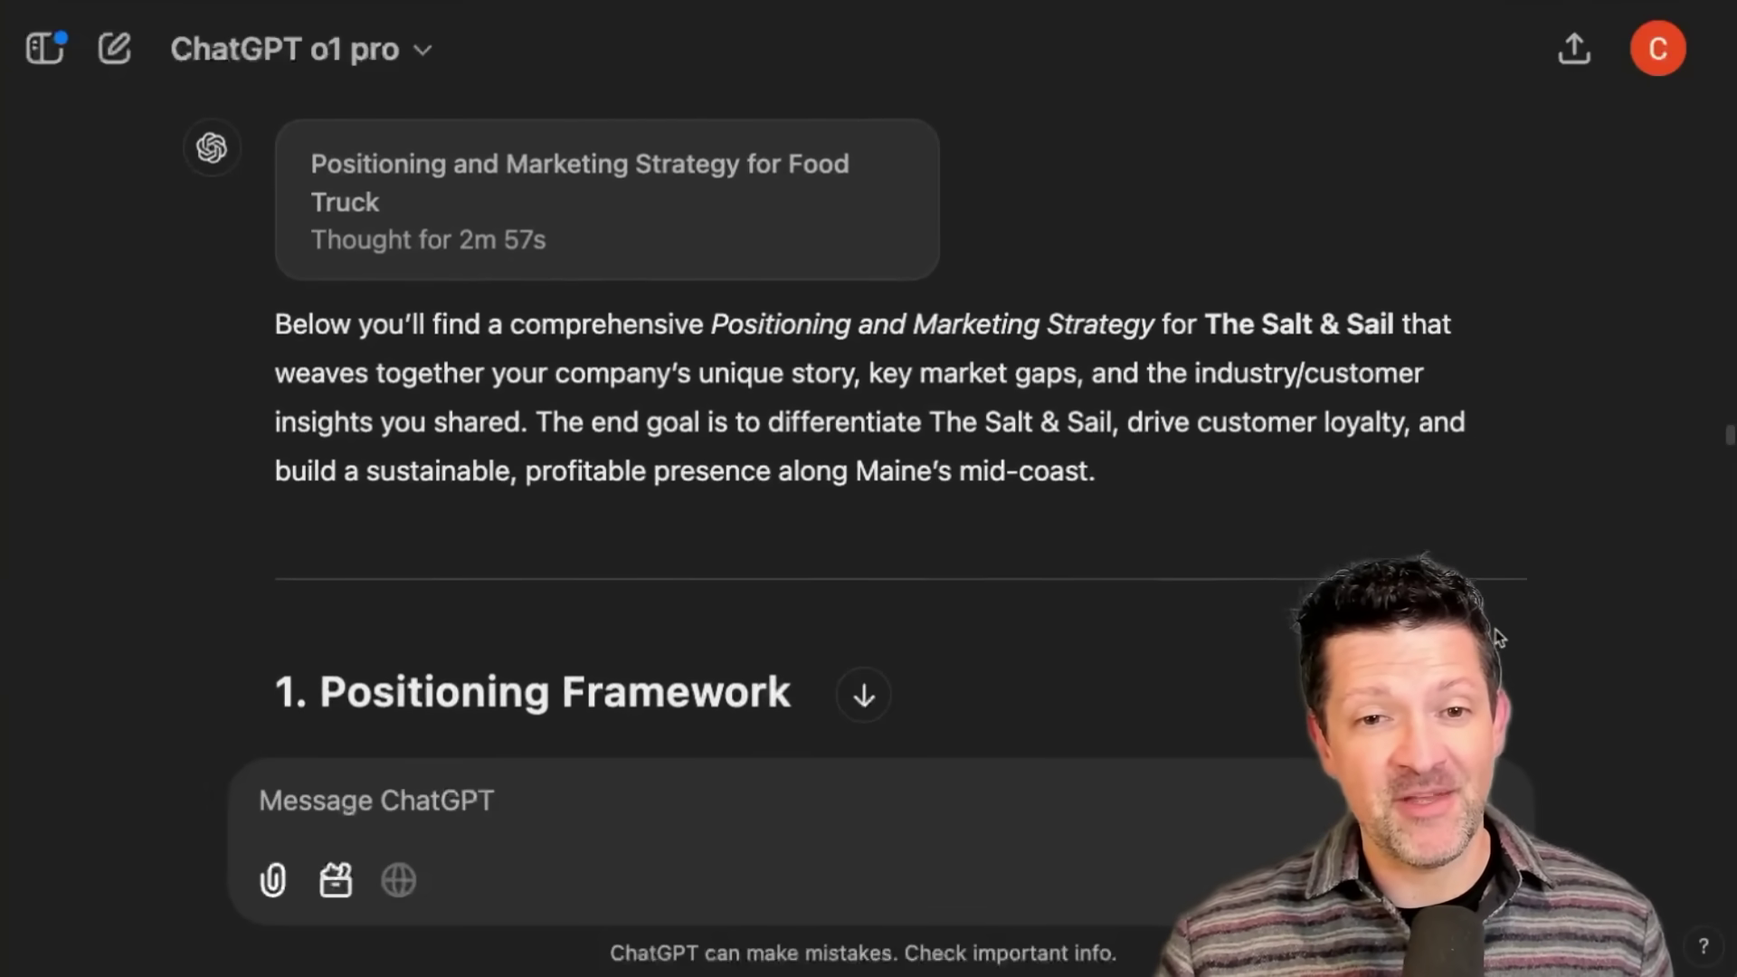
scroll(831, 337, "down", 3)
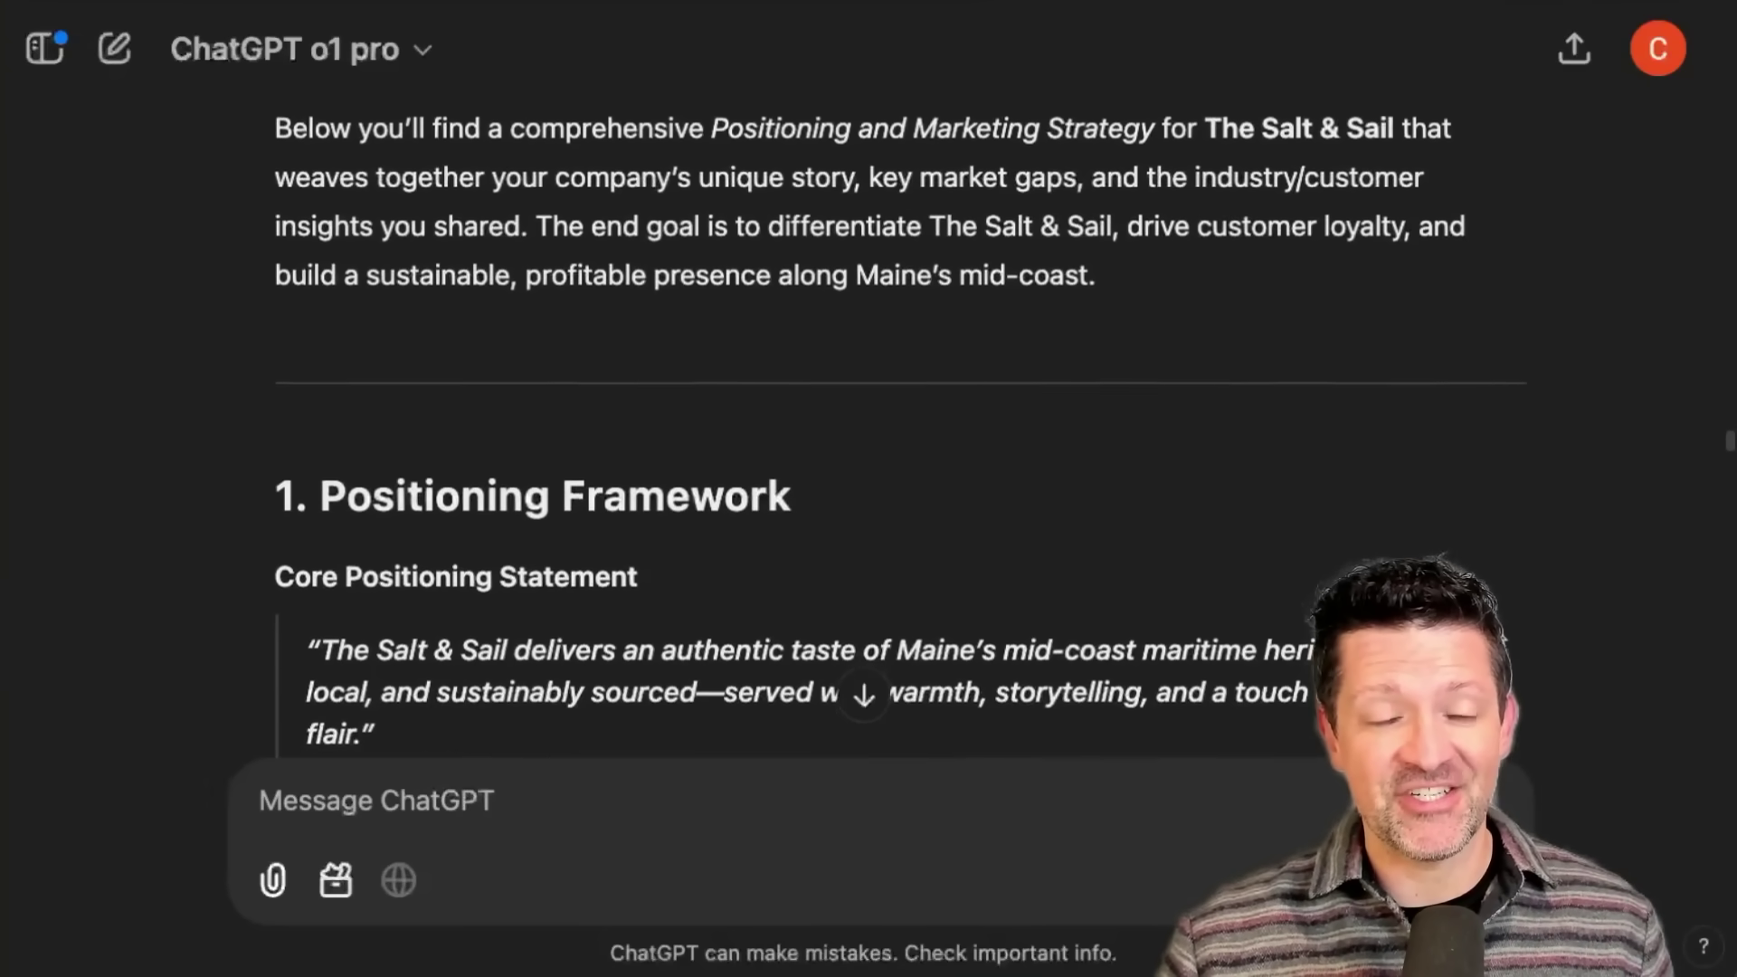
scroll(868, 407, "down", 3)
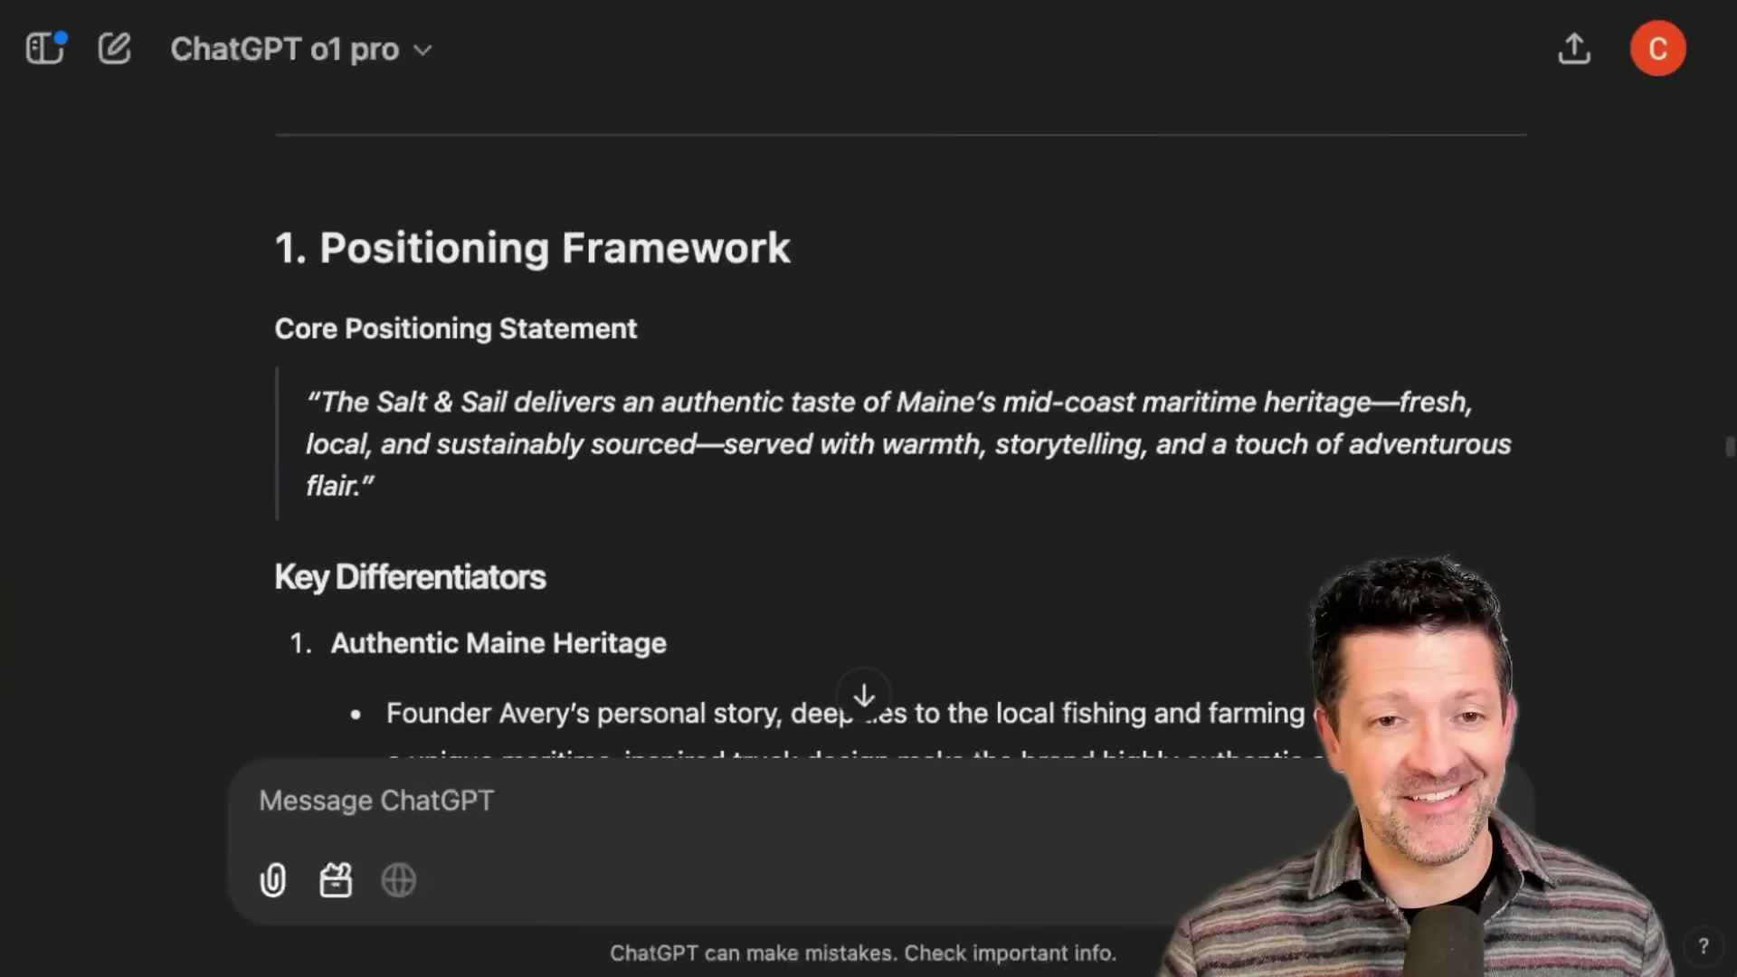
scroll(869, 407, "down", 10)
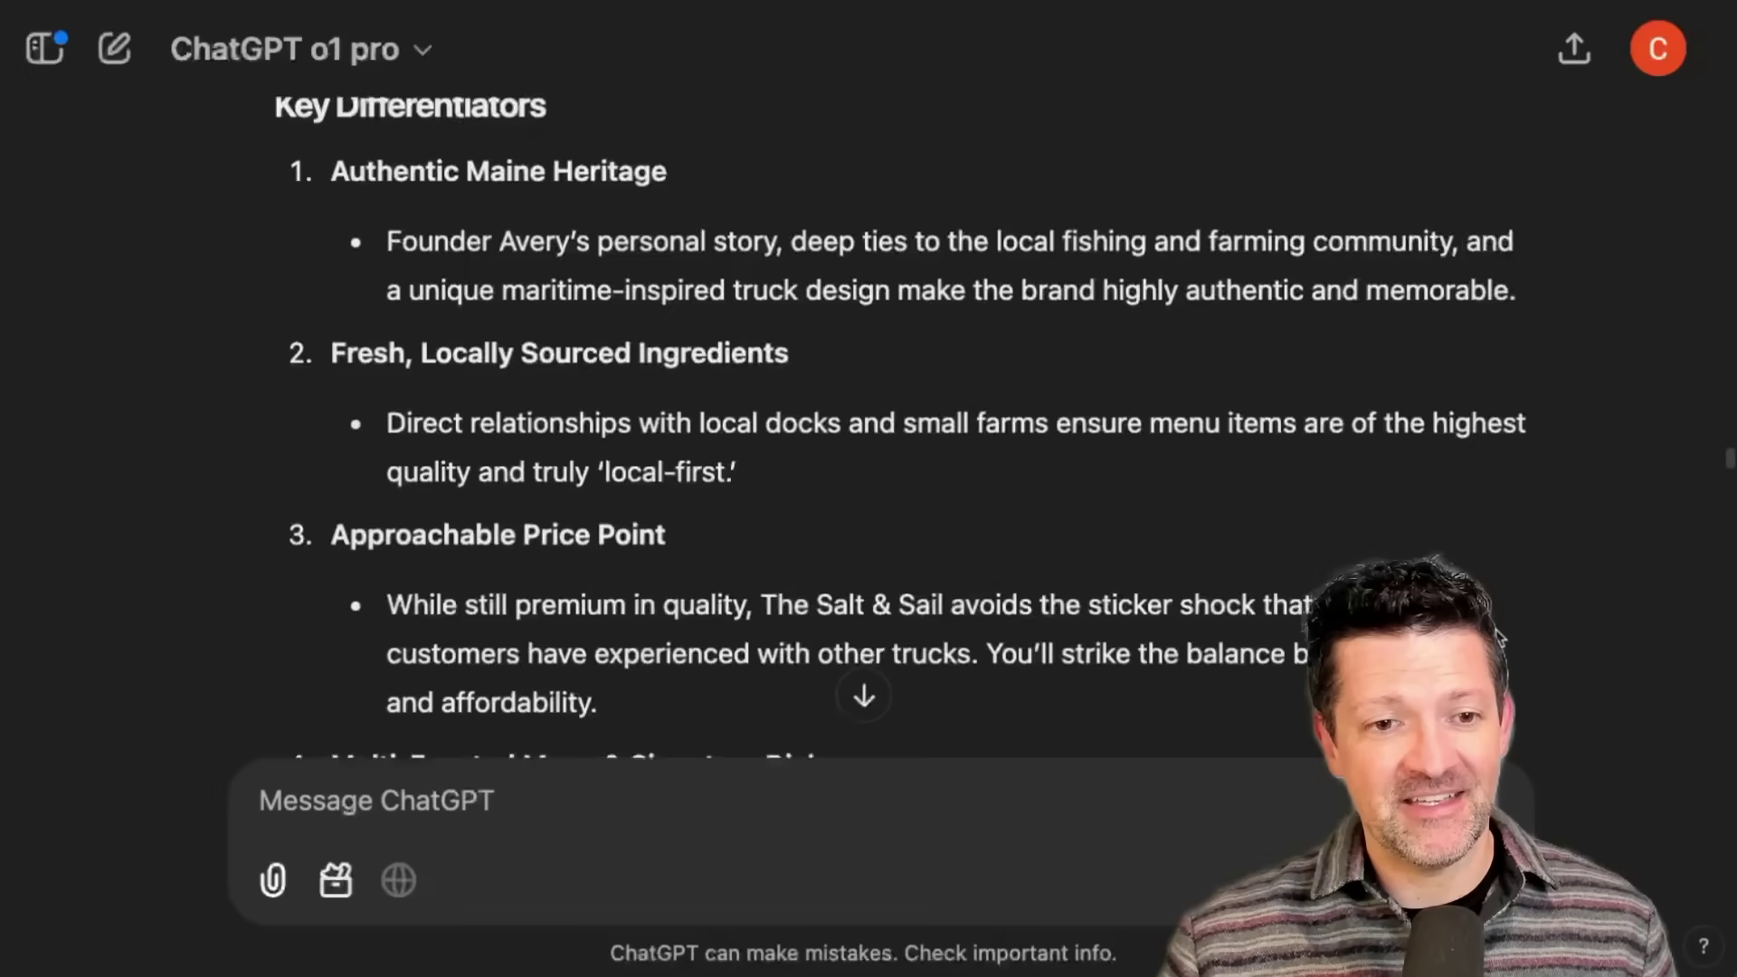
scroll(1498, 639, "down", 6)
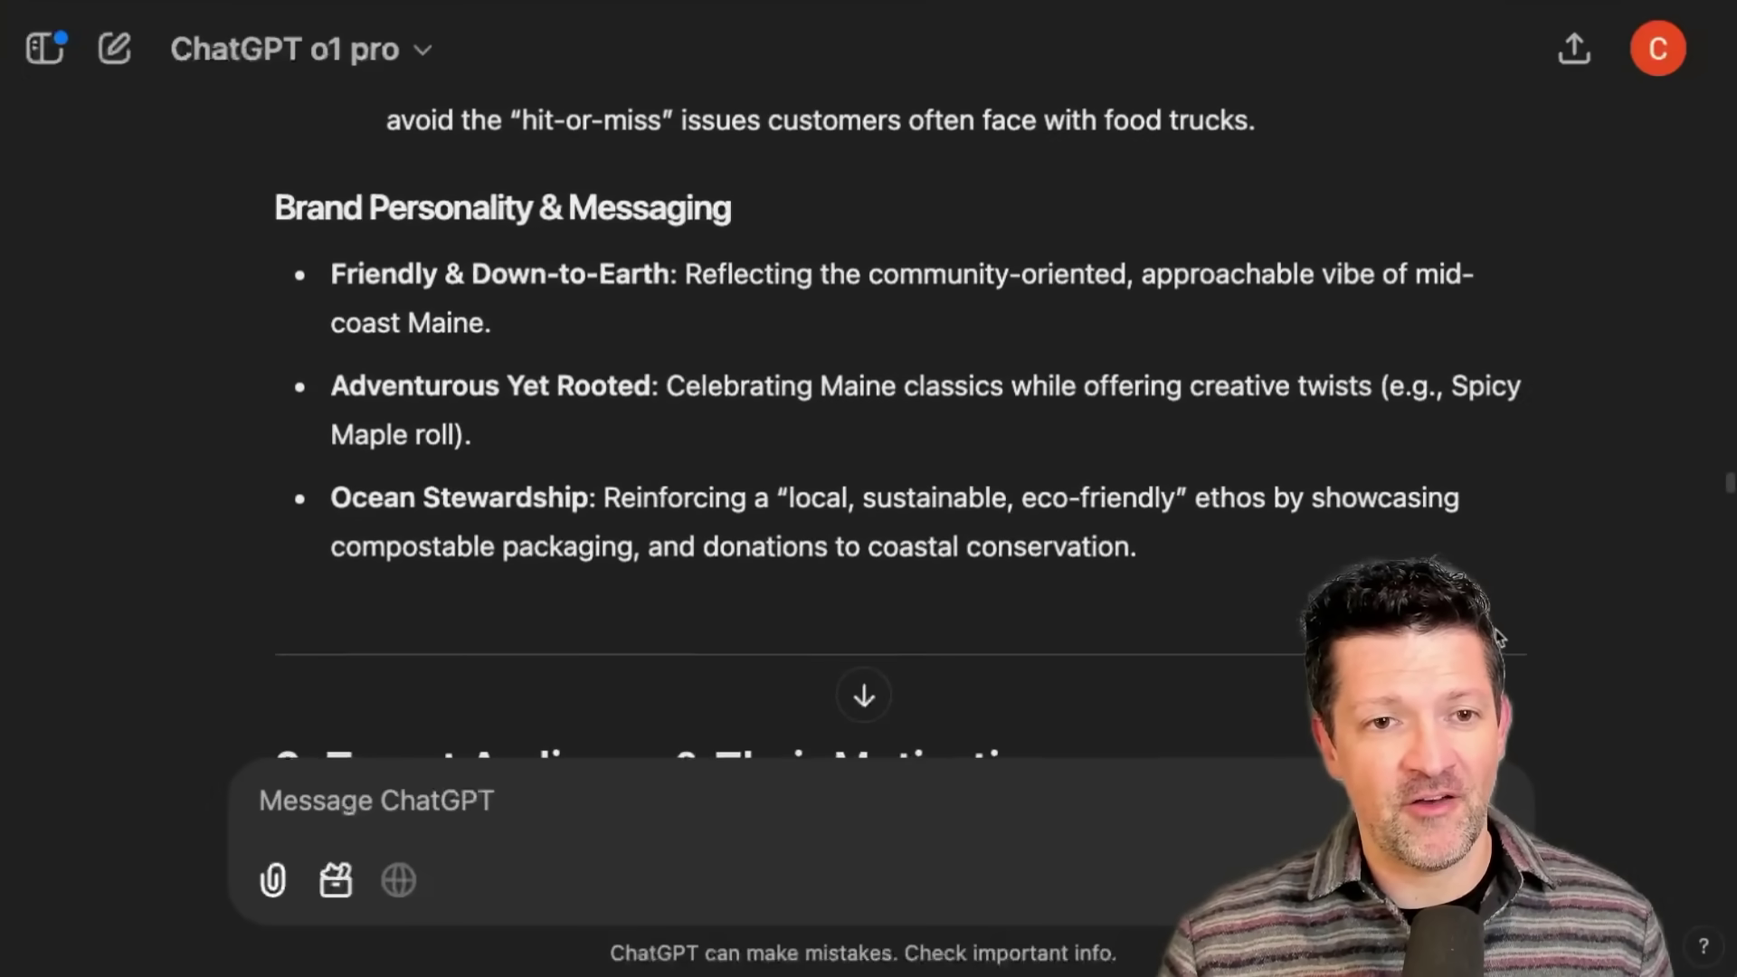
scroll(1499, 638, "down", 4)
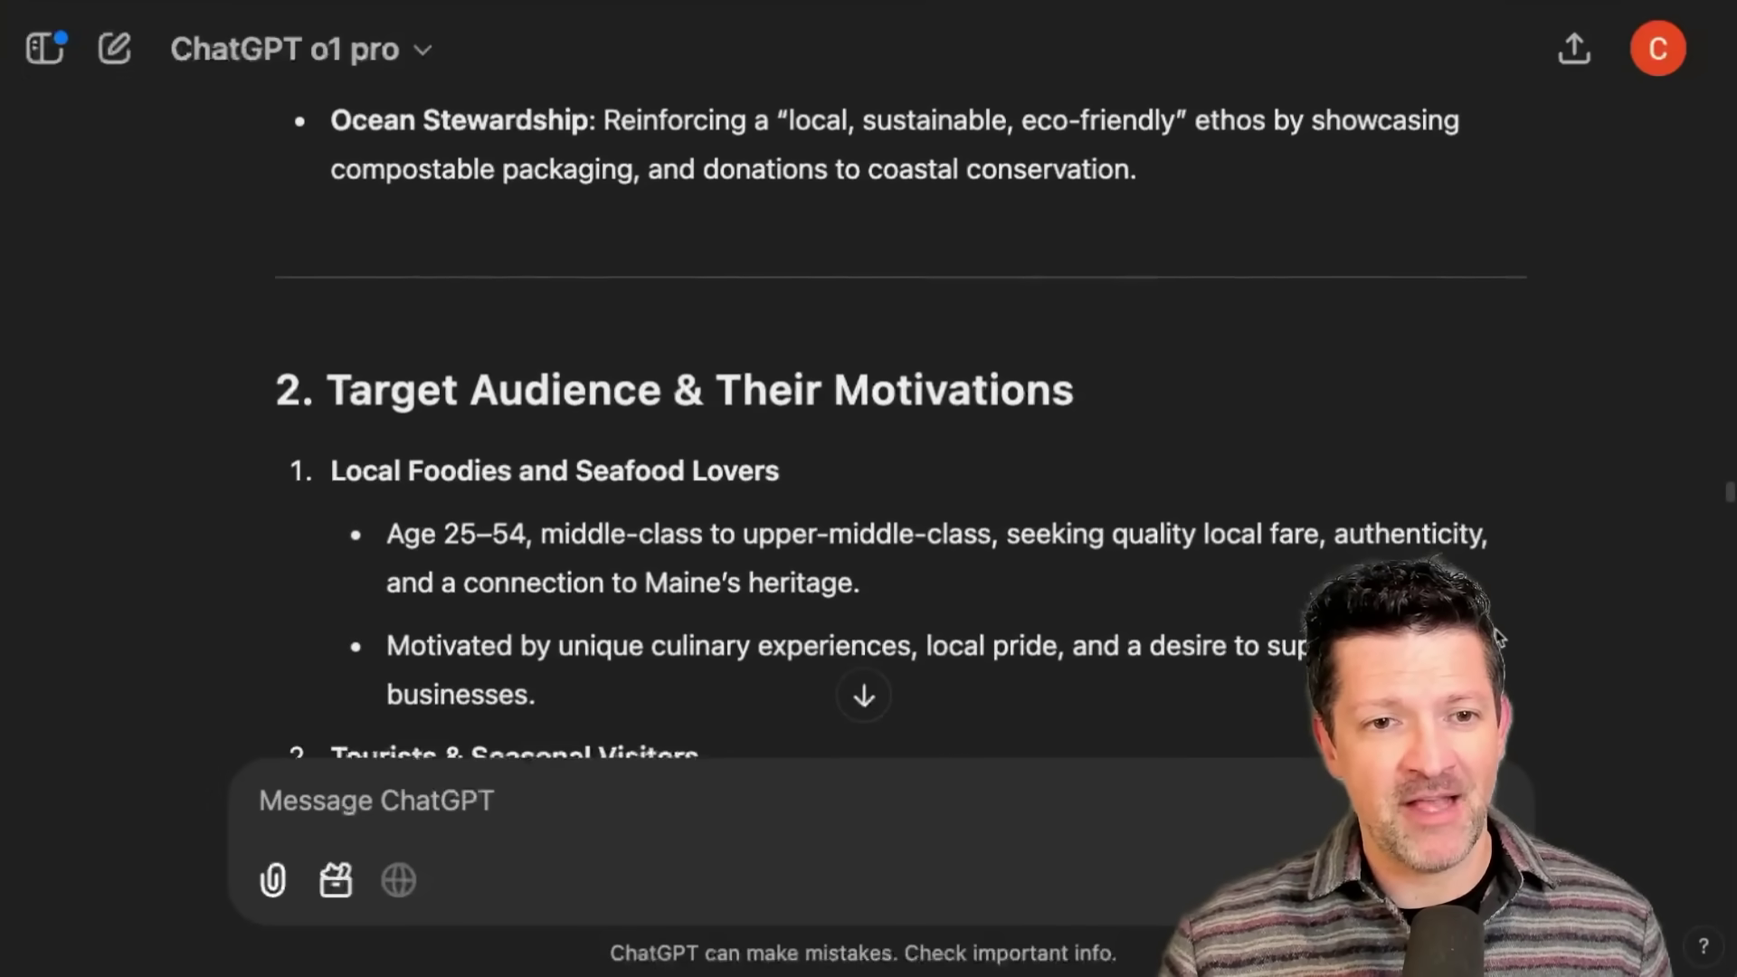
scroll(1499, 639, "down", 10)
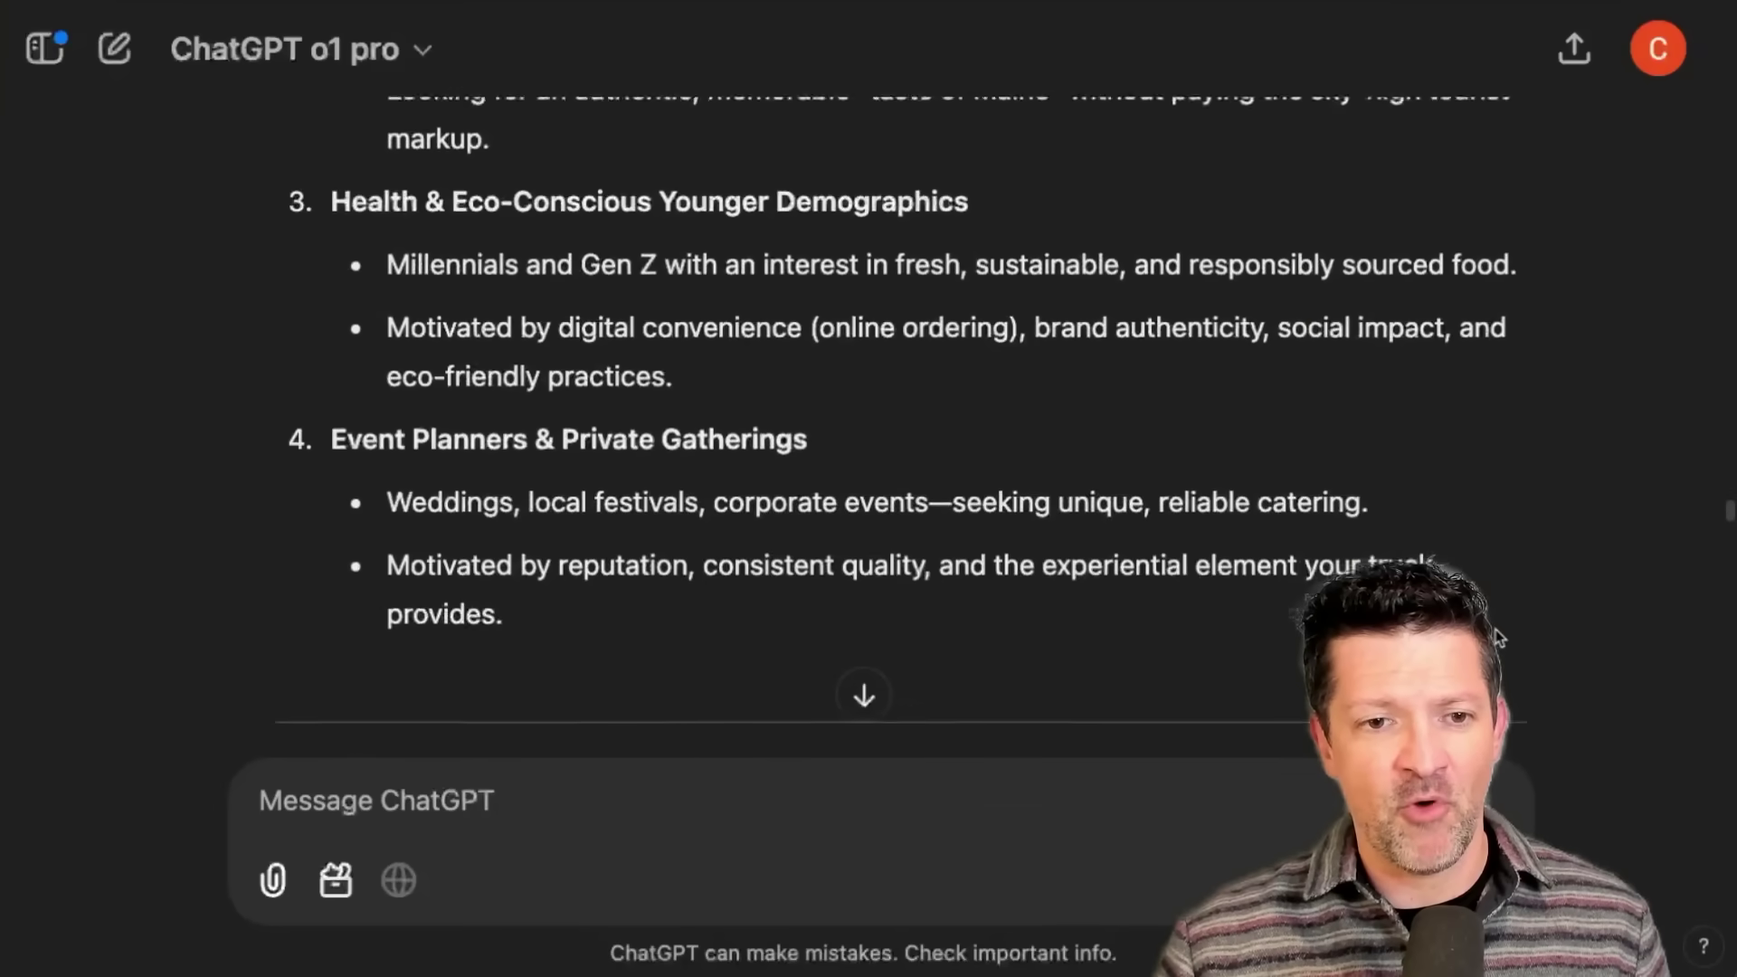
Step: Examine the Strategic Pillars section of the response, reading the tactics and reasoning from Pillar 1 through Pillar 4
scroll(1499, 639, "down", 6)
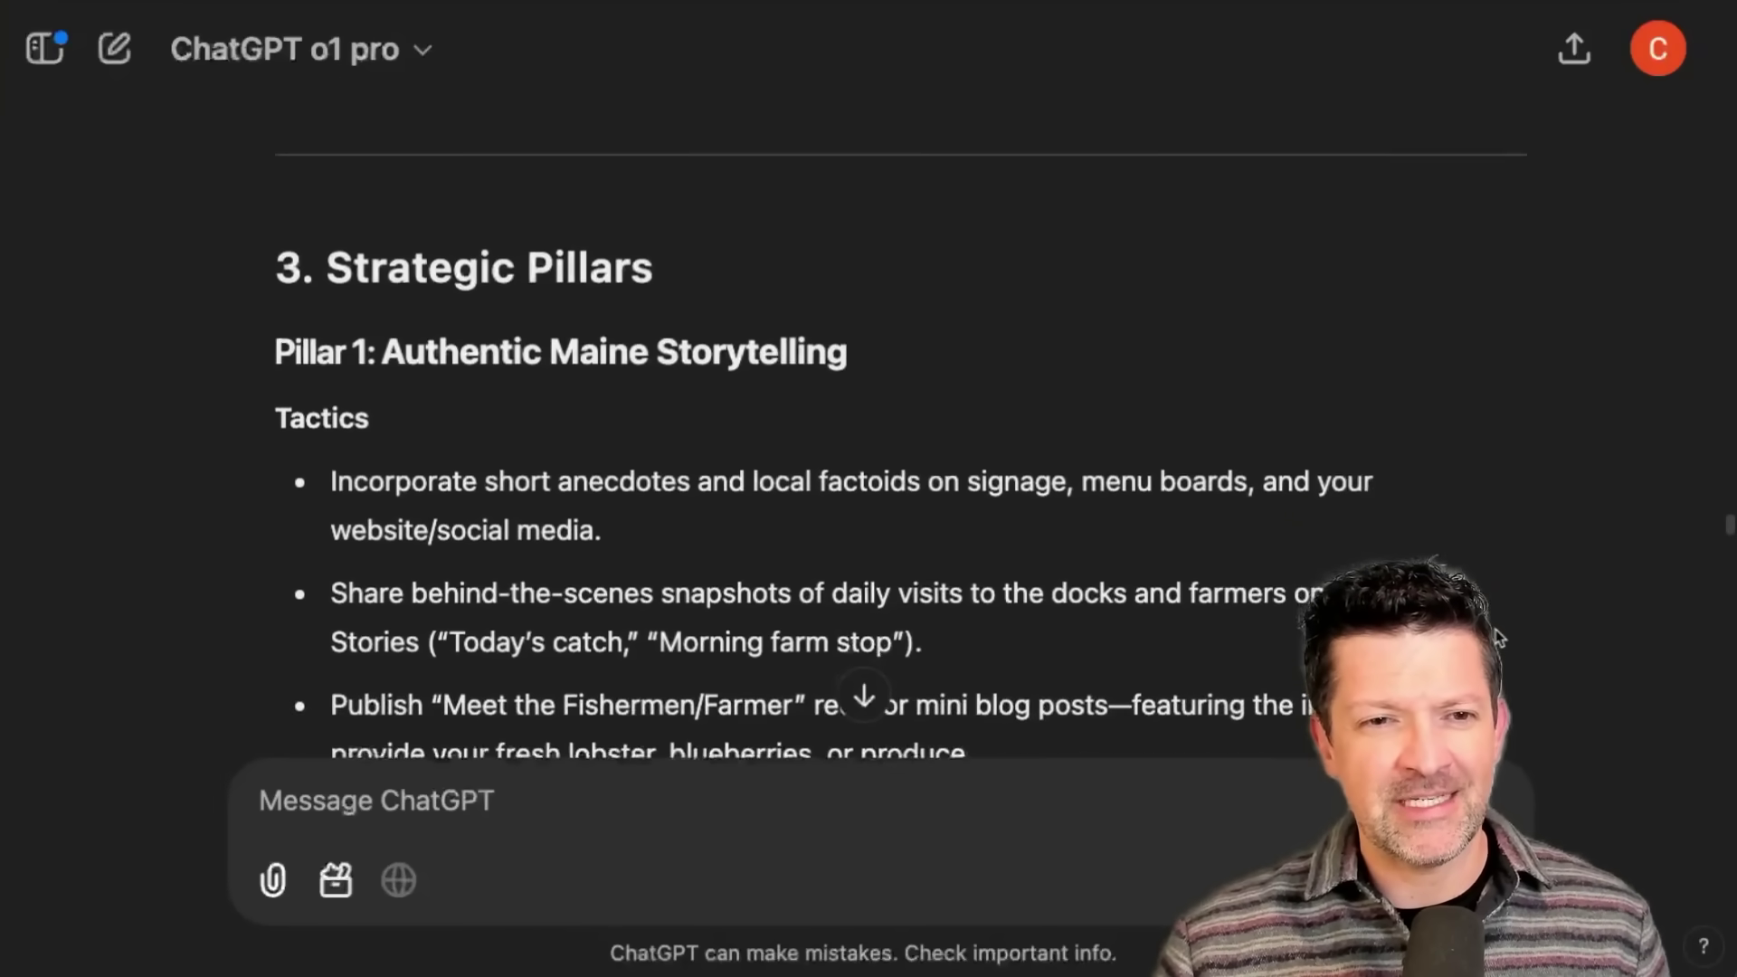
scroll(1499, 638, "down", 6)
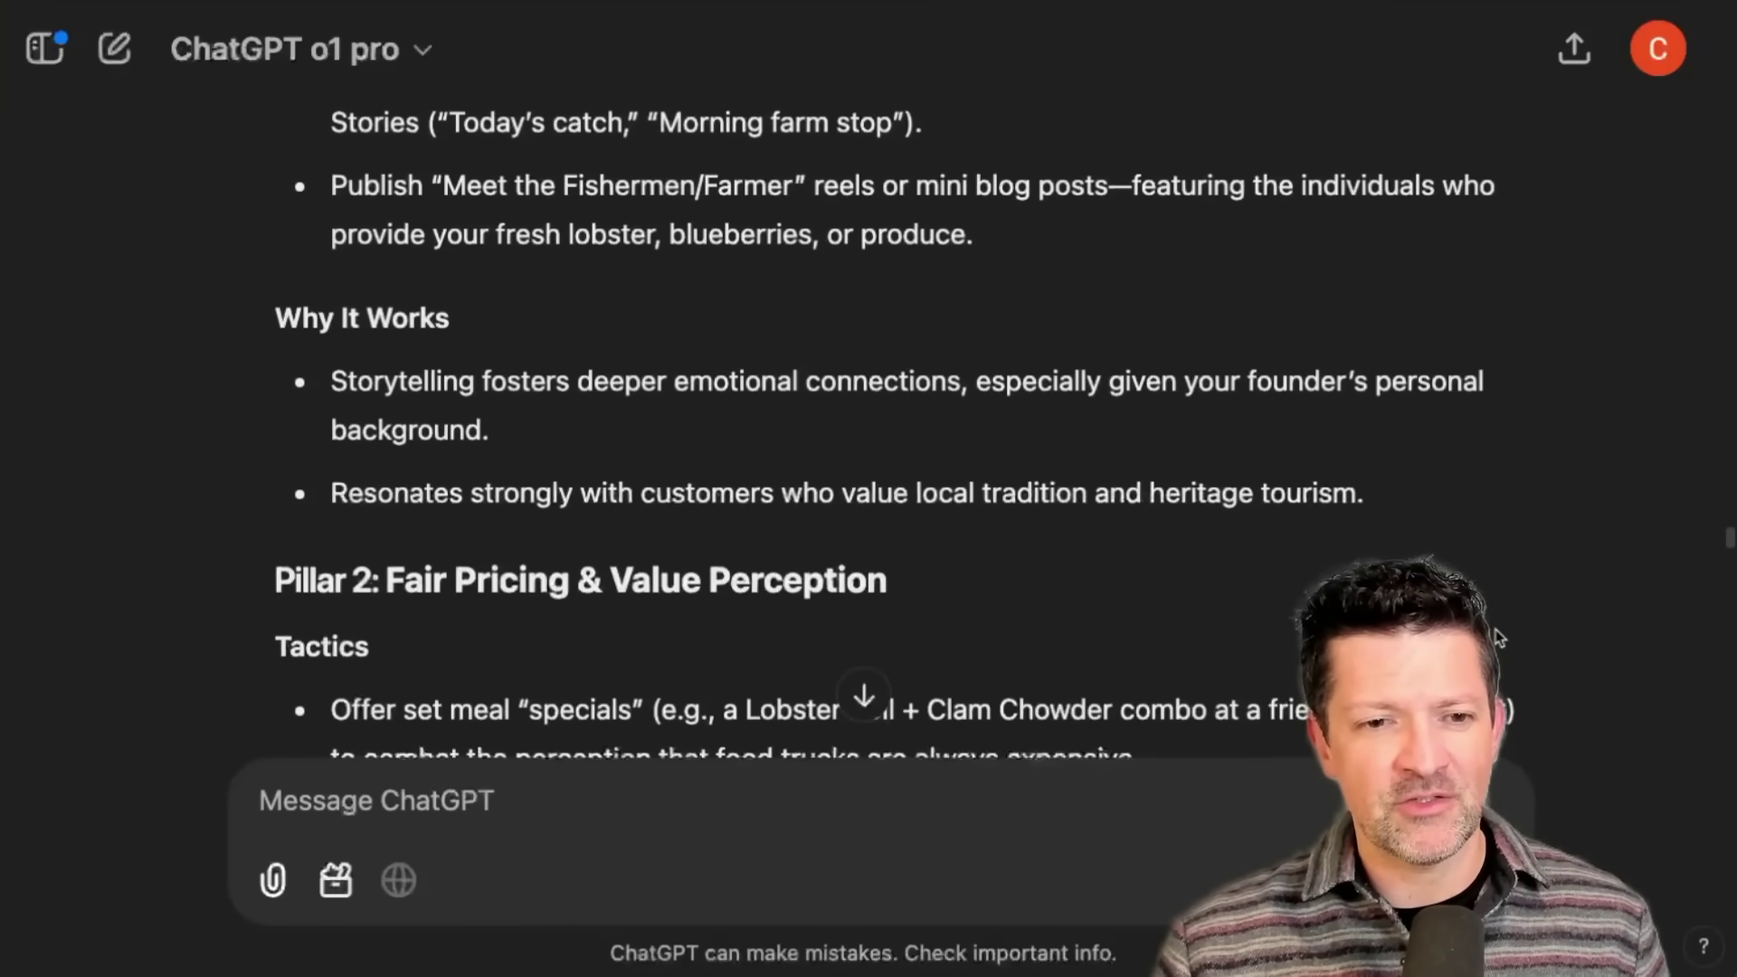
scroll(1499, 638, "down", 9)
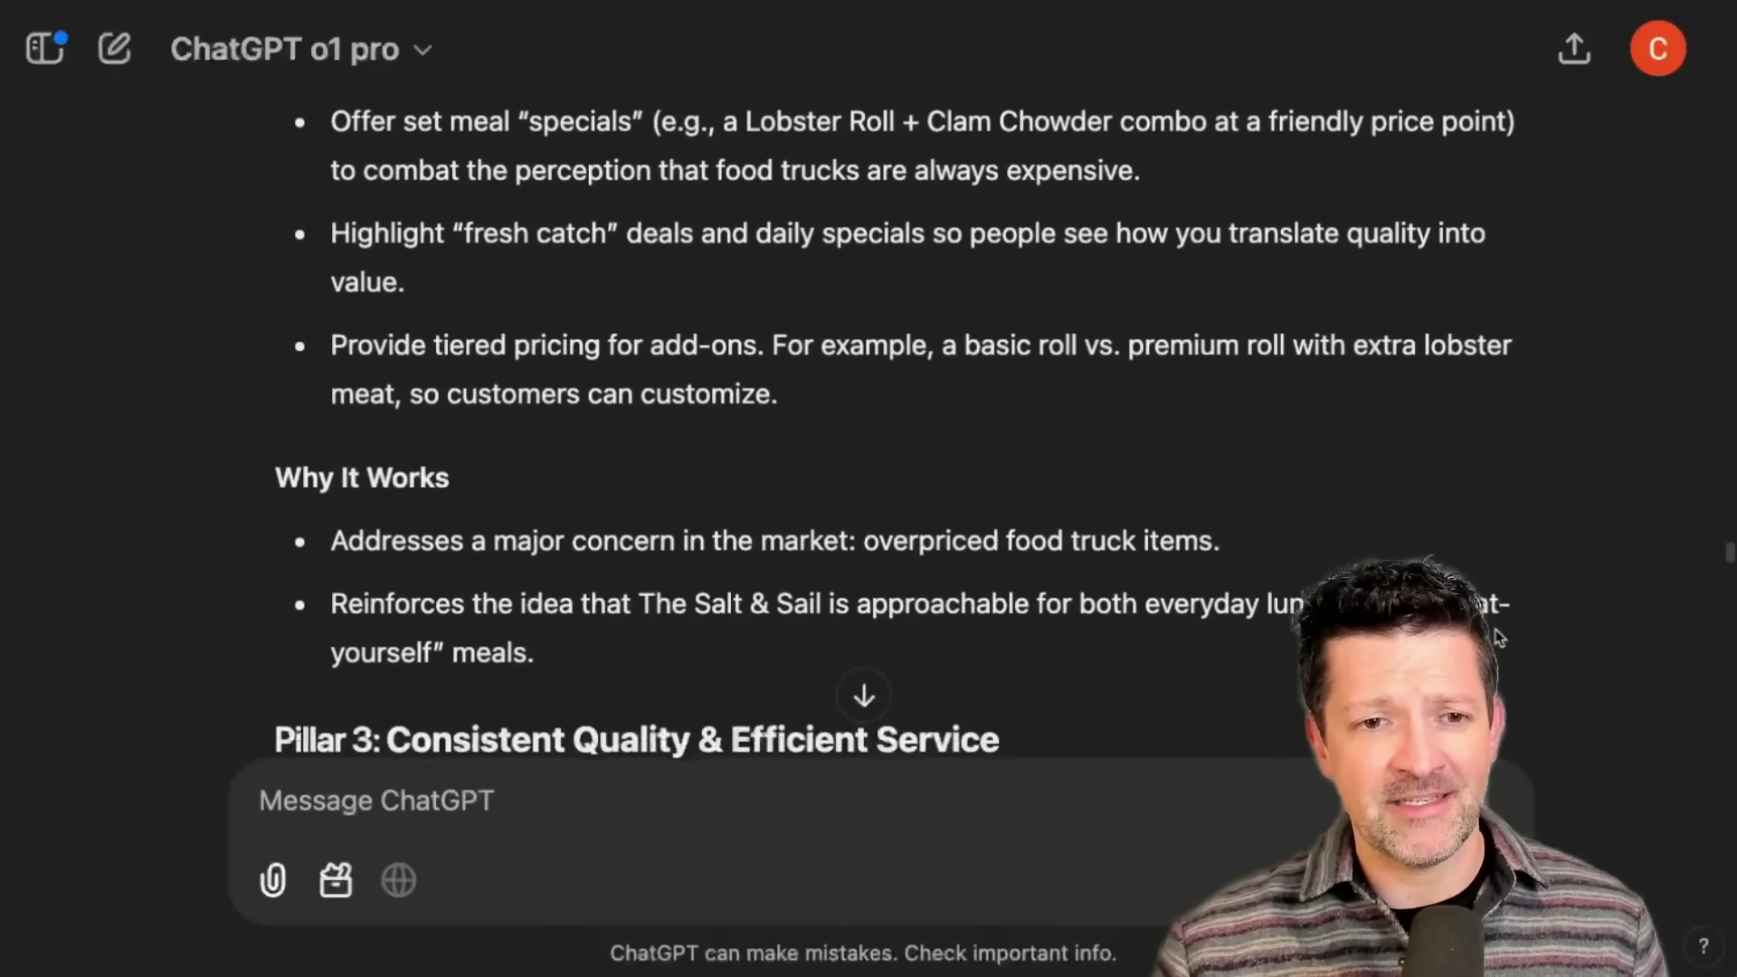
scroll(1498, 639, "down", 3)
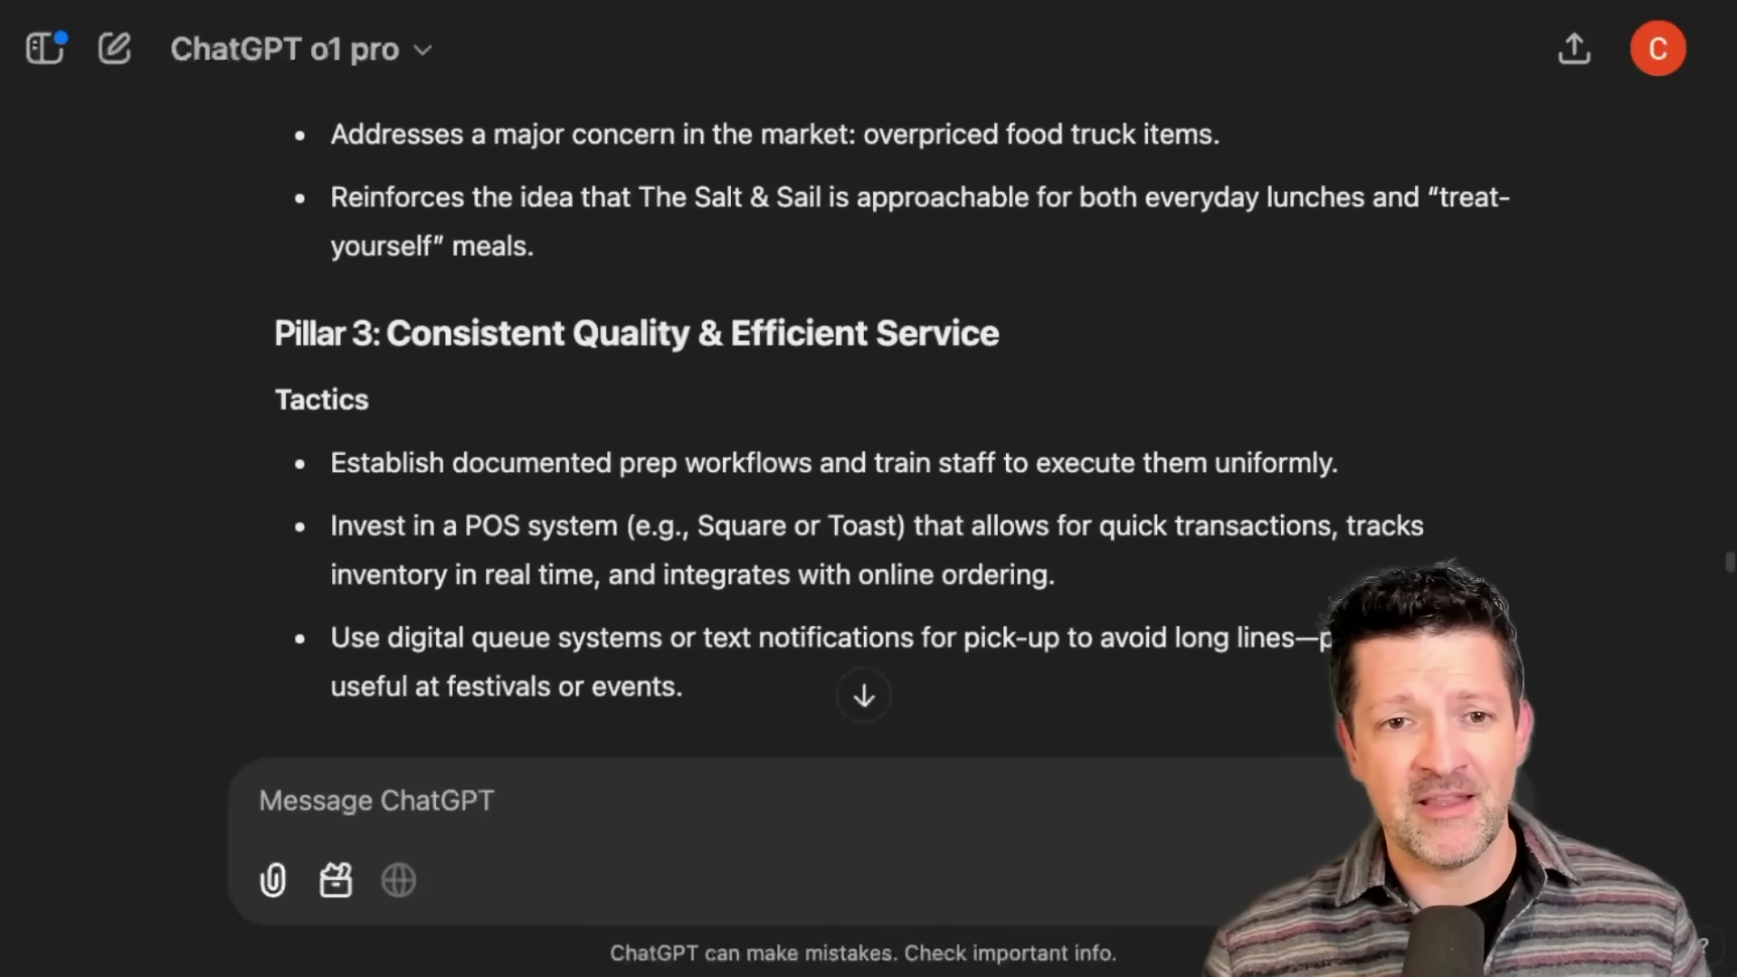
scroll(1497, 637, "down", 1)
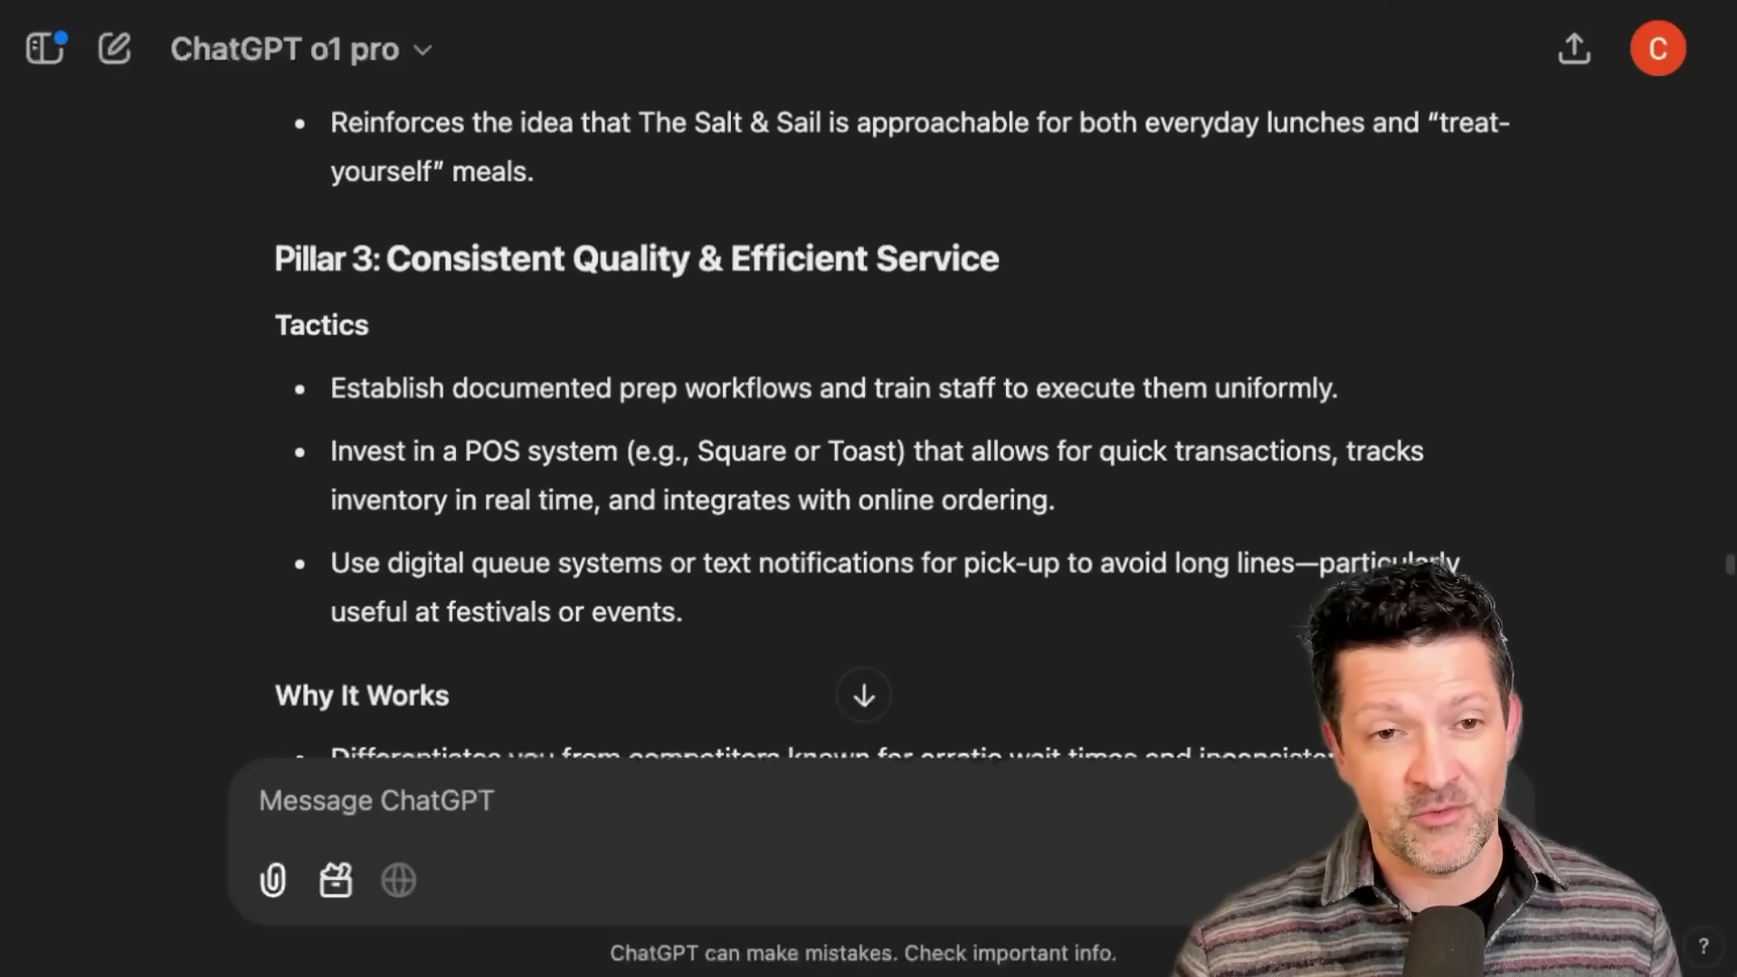
scroll(1497, 638, "down", 7)
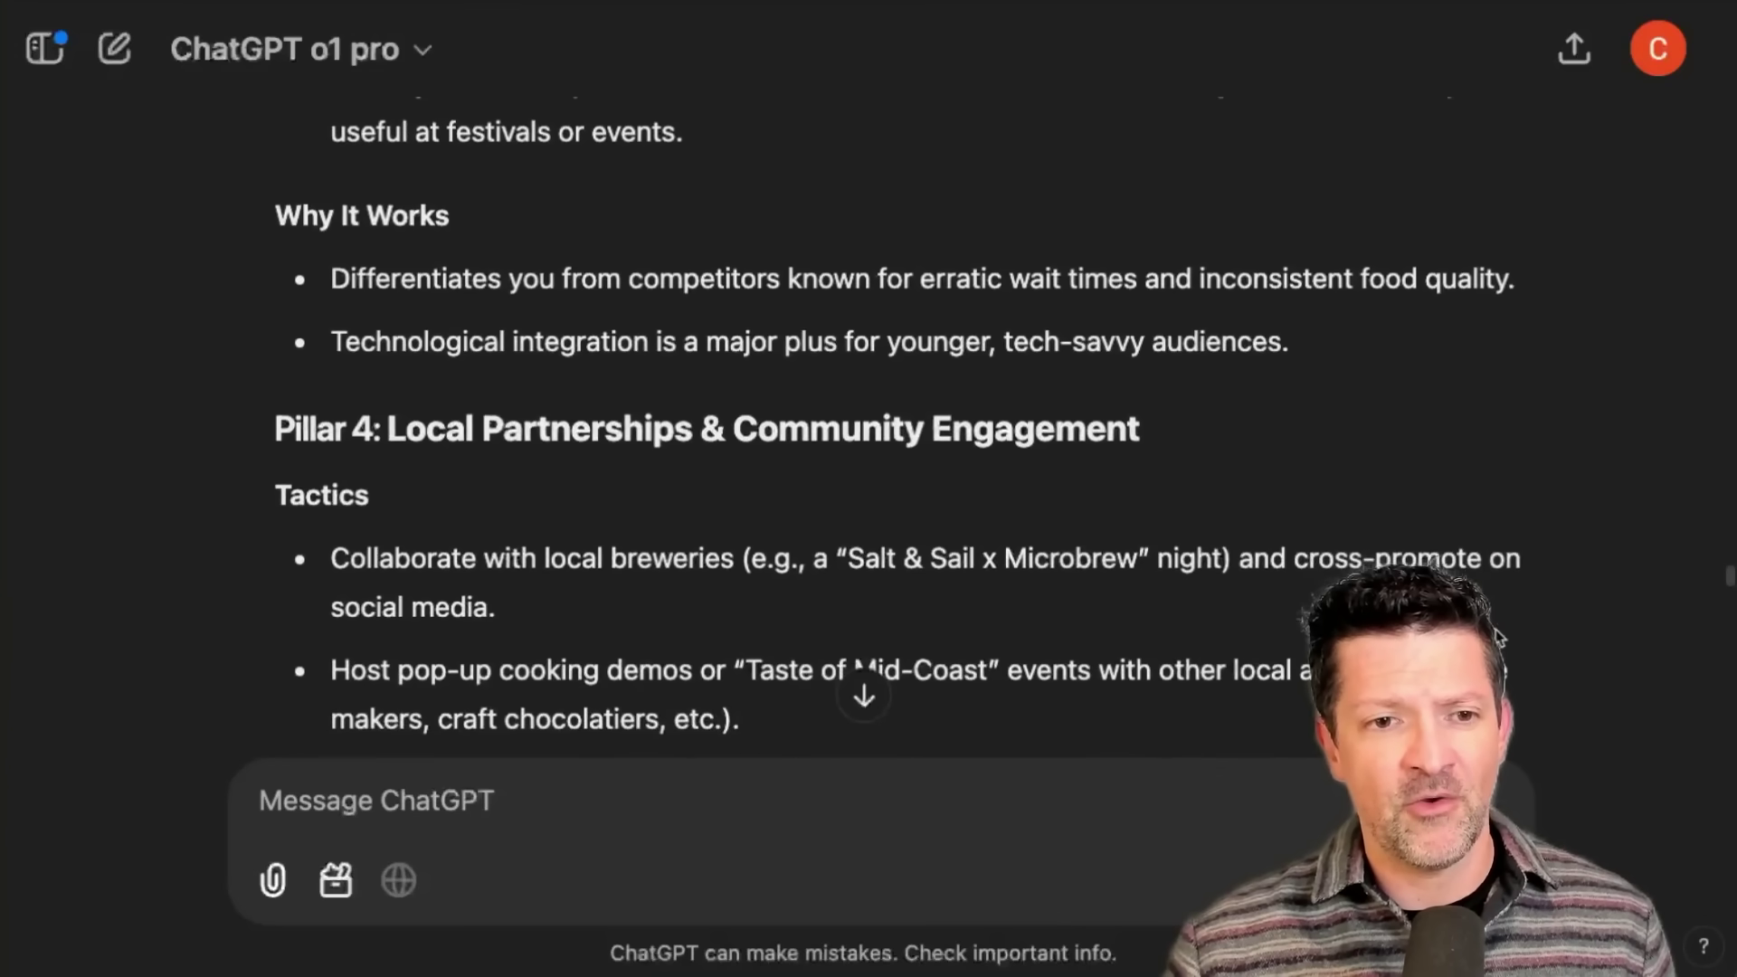
scroll(1497, 637, "down", 3)
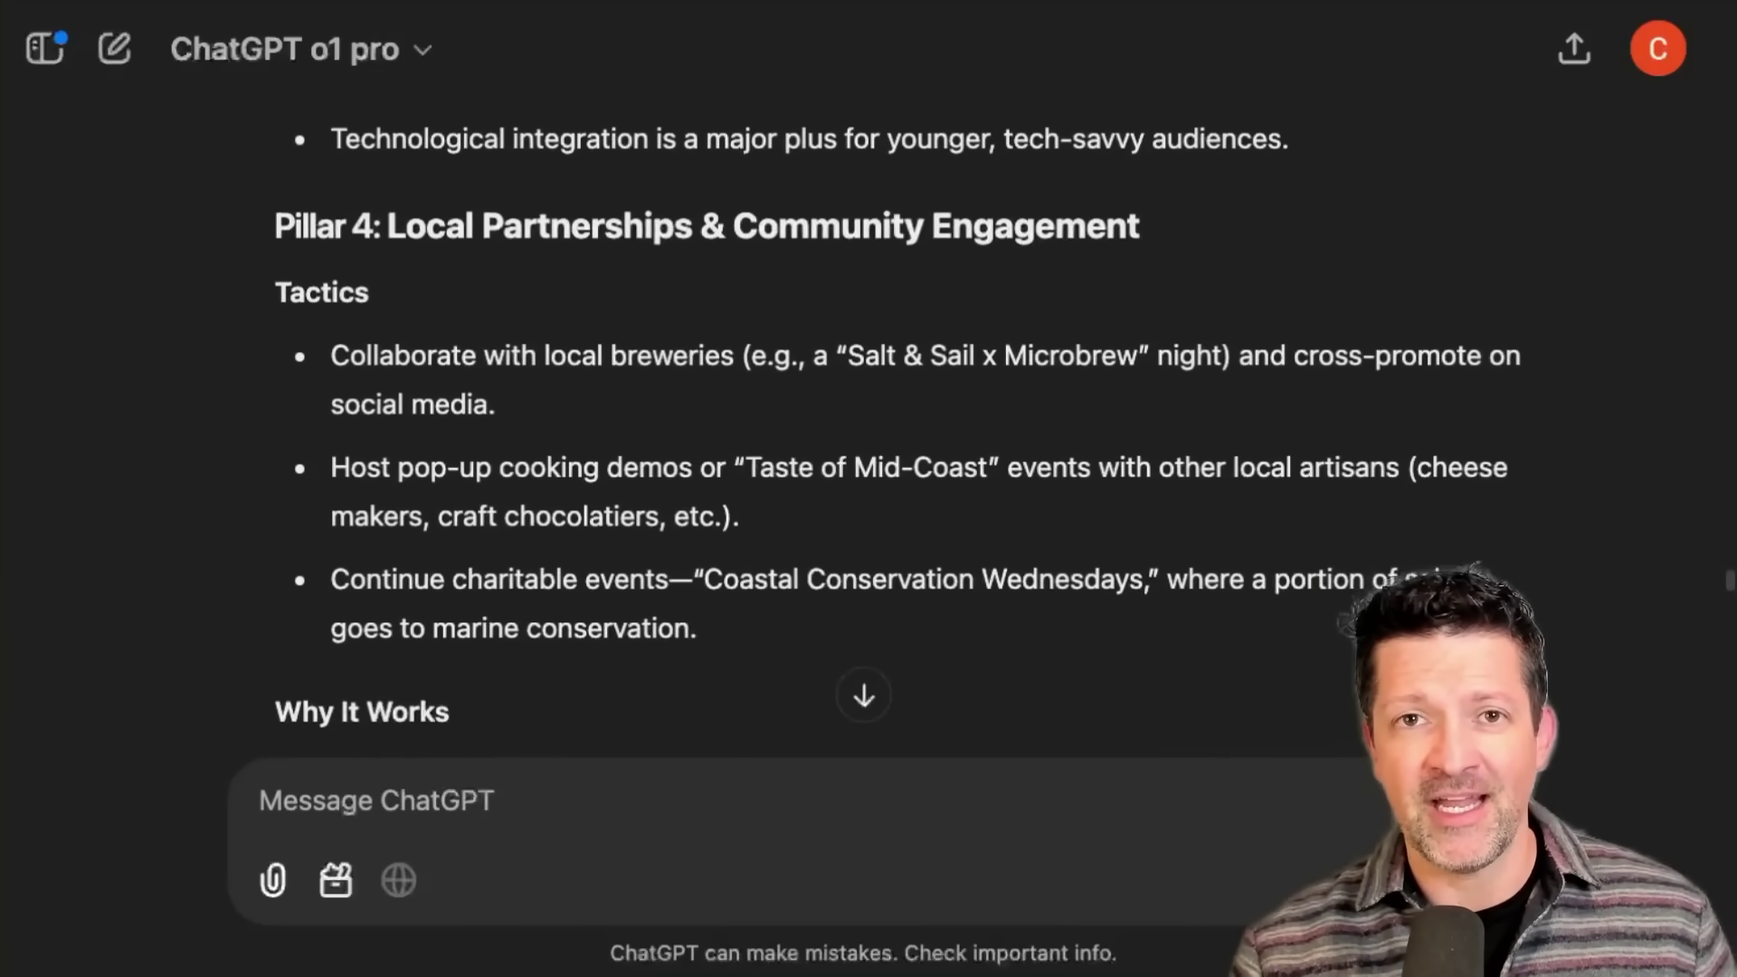